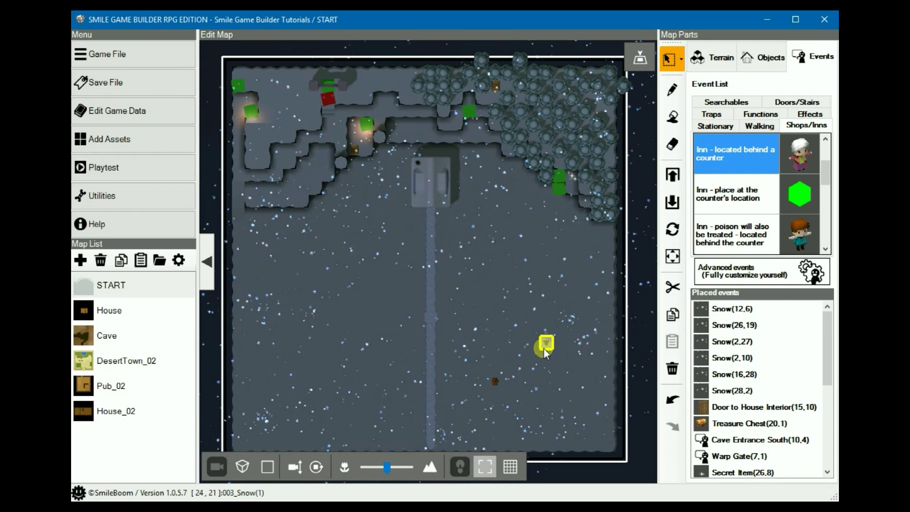
Place a new advanced event at tile (29, 4) near the START map's upper-right edge and name it Set Up Vars
click(544, 349)
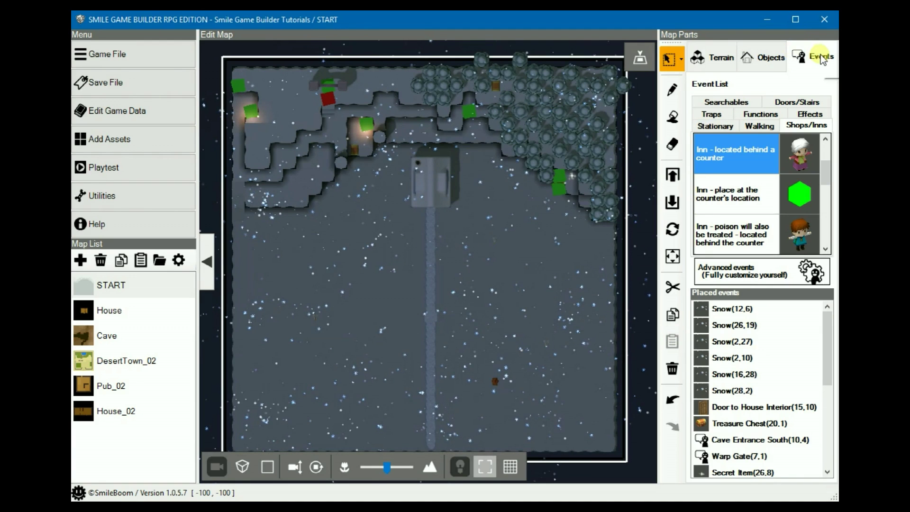
click(745, 279)
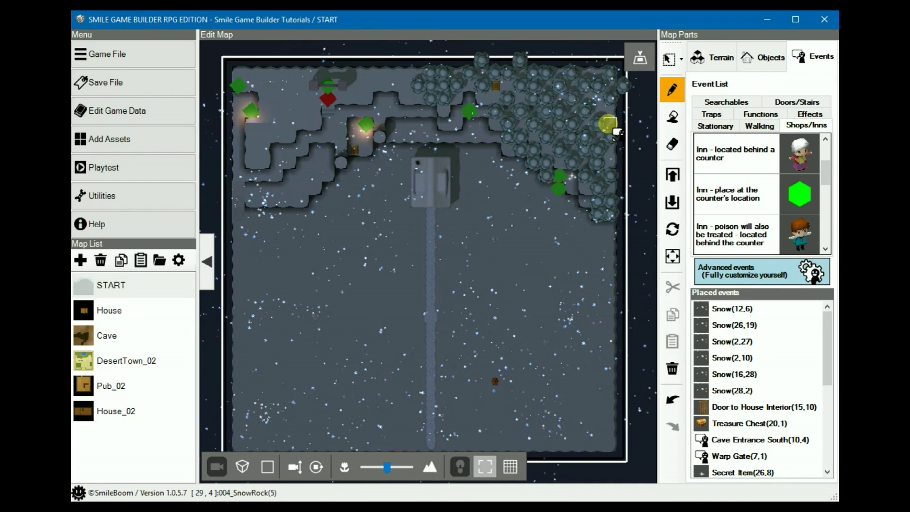
click(611, 127)
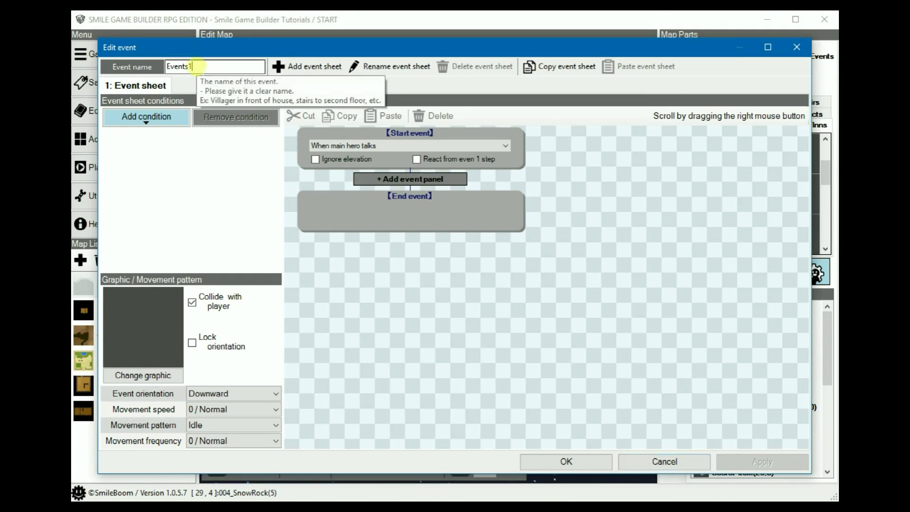
double_click(200, 65)
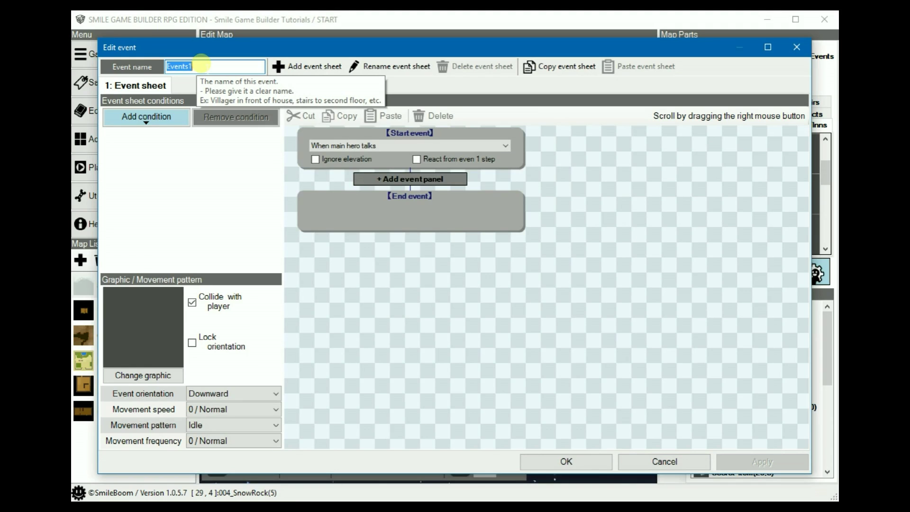
text(Set Up Vars)
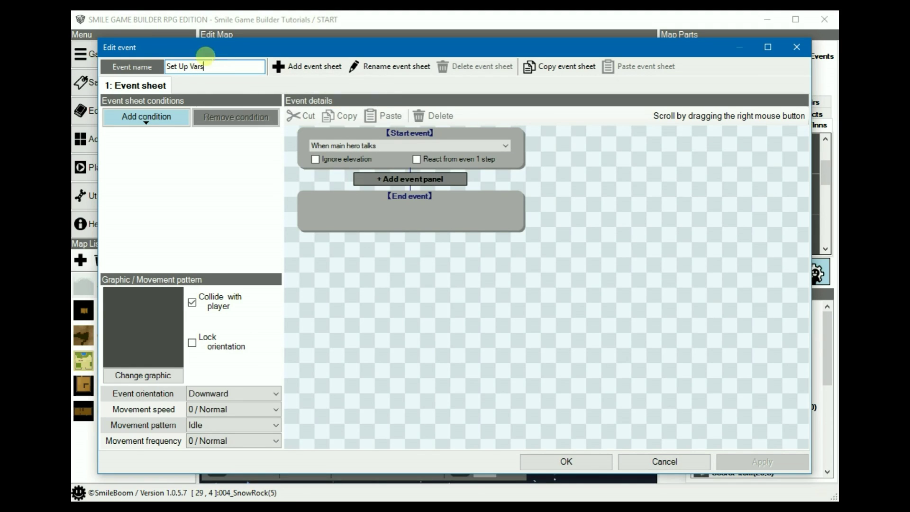
Rename the event sheet to Setup and set its start condition to Triggered automatically (1 time only)
click(391, 69)
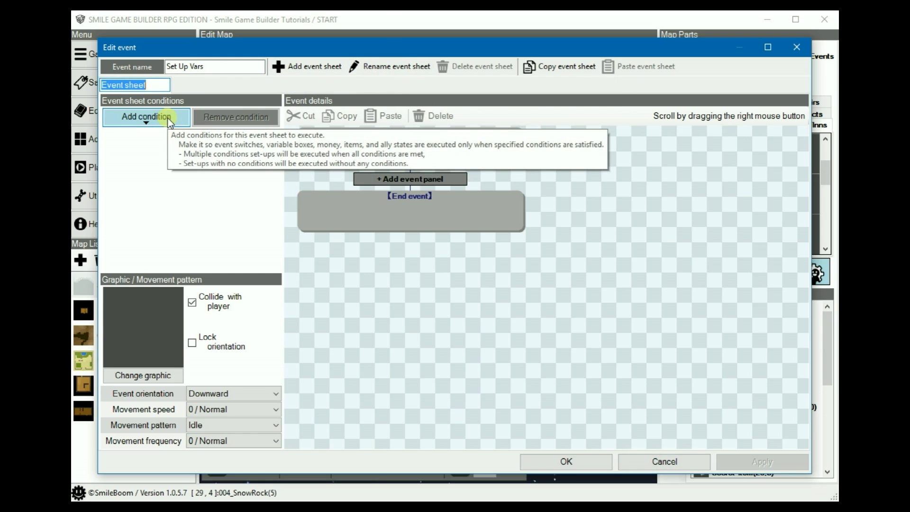
text(Setup)
key(Return)
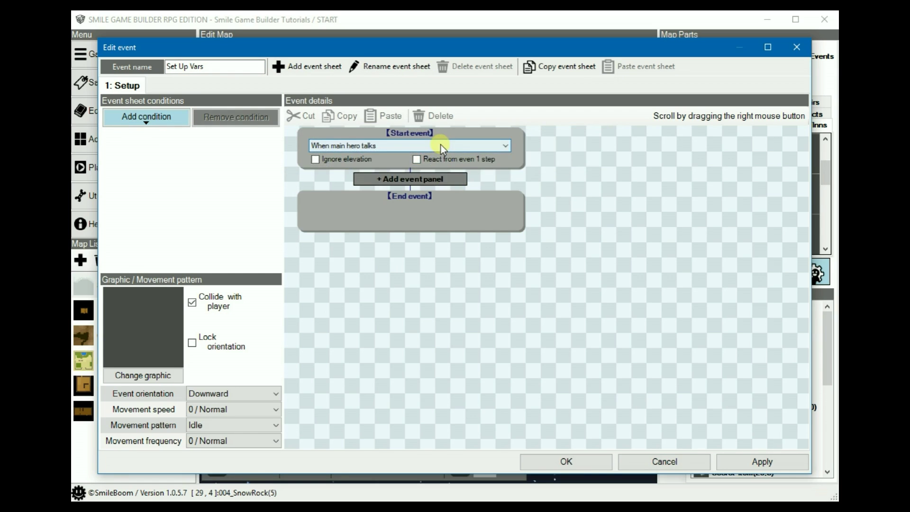
click(441, 144)
click(394, 182)
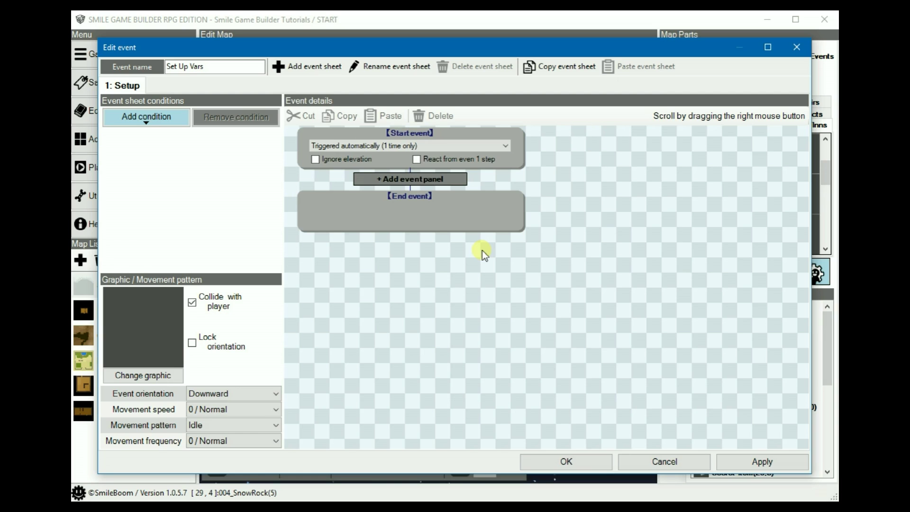
Add an Advanced Variable Box Op. panel that assigns the Now Date Hour to variable box 3: Hours
click(417, 179)
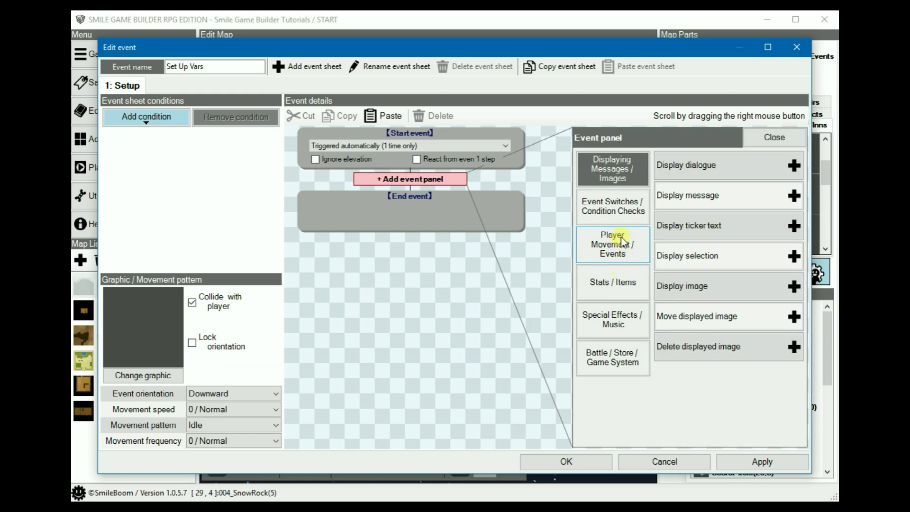
click(623, 210)
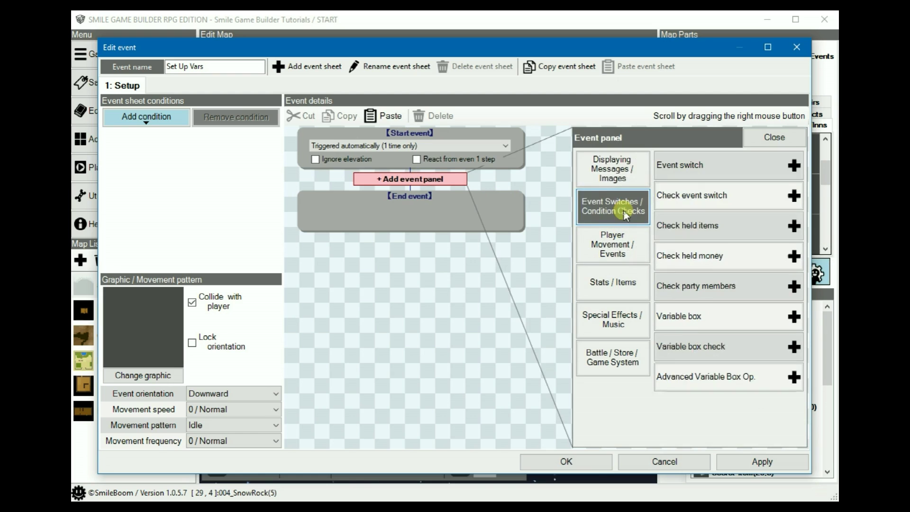
click(710, 372)
click(449, 242)
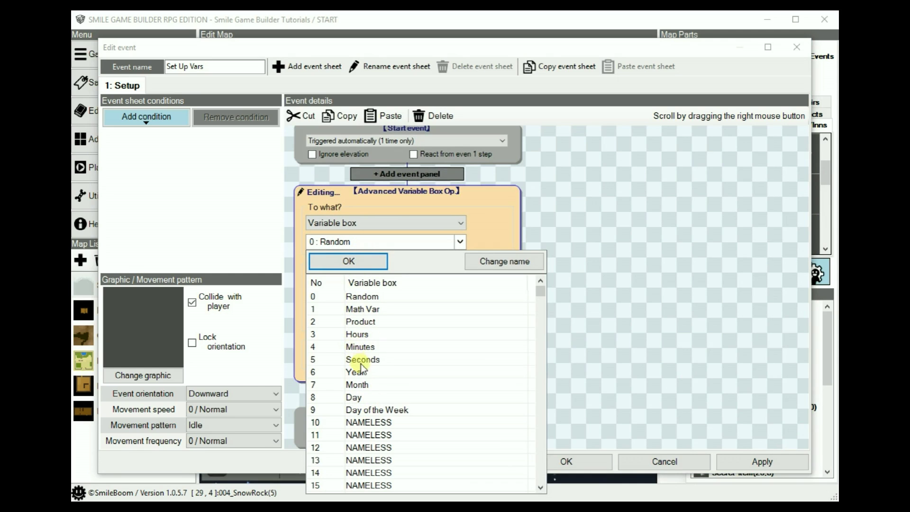
double_click(366, 335)
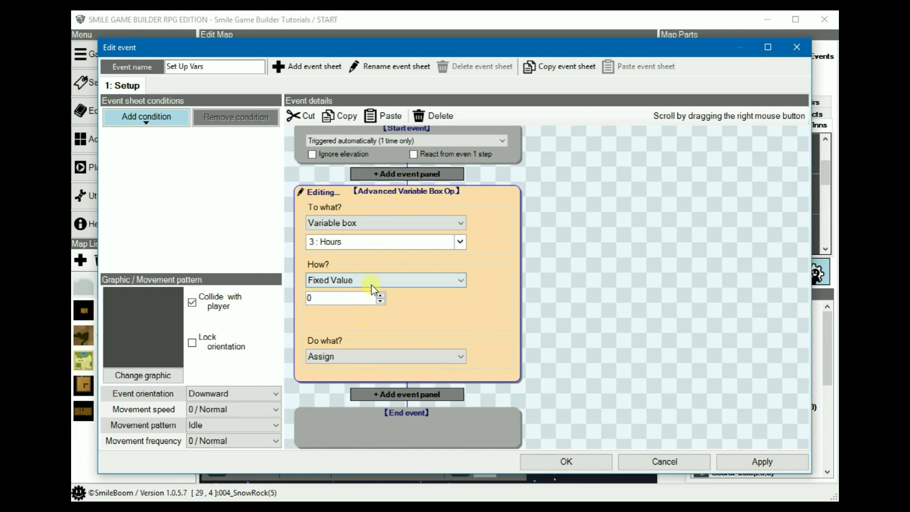
click(372, 285)
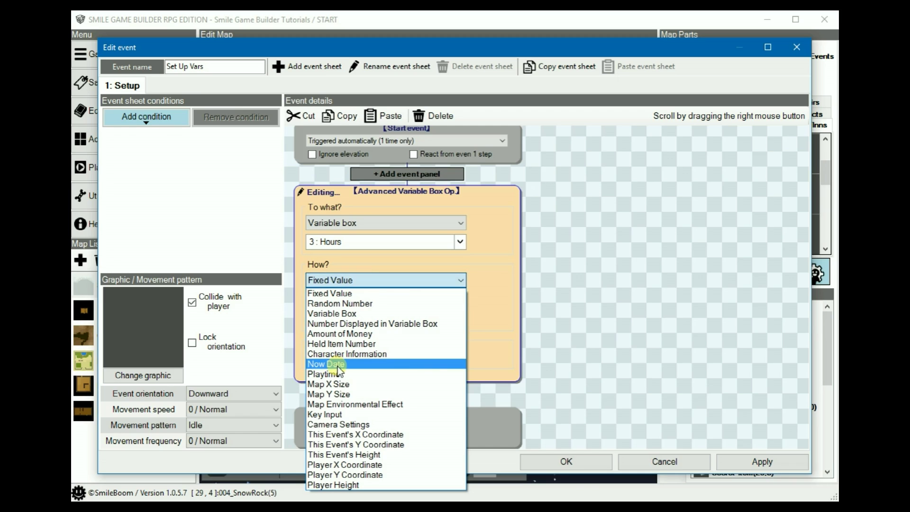
click(337, 366)
click(369, 303)
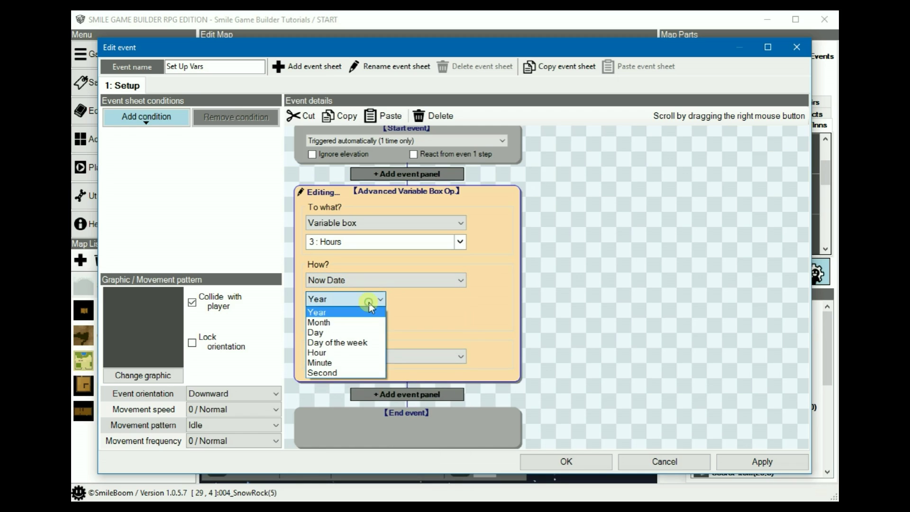
click(331, 353)
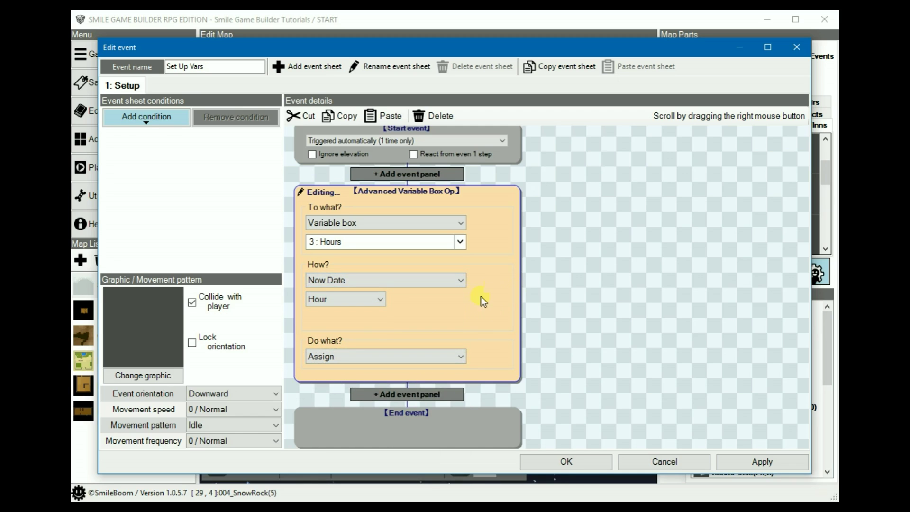
Copy the Hours panel, paste it below, and change the copy to assign Now Date Minute to variable box 4: Minutes
click(346, 116)
click(428, 394)
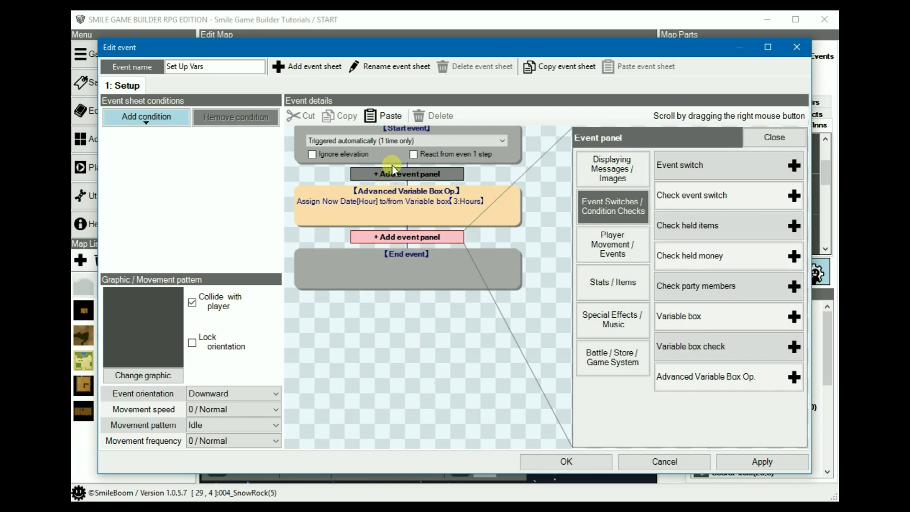
click(391, 116)
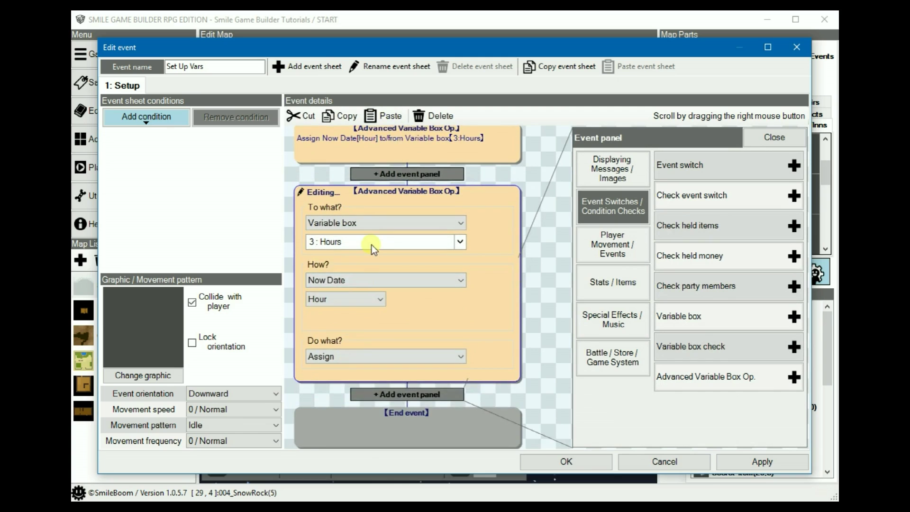
click(371, 243)
click(364, 360)
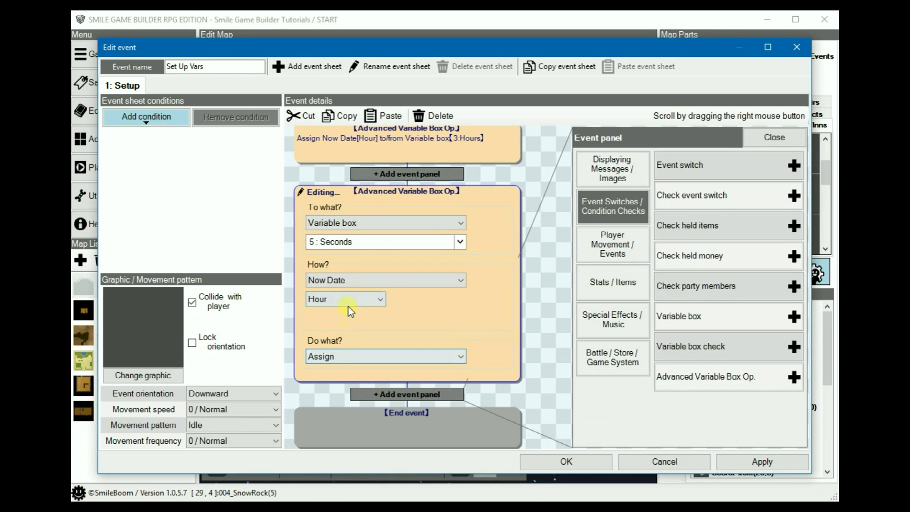
scroll(348, 306, down, 1)
scroll(348, 305, down, 1)
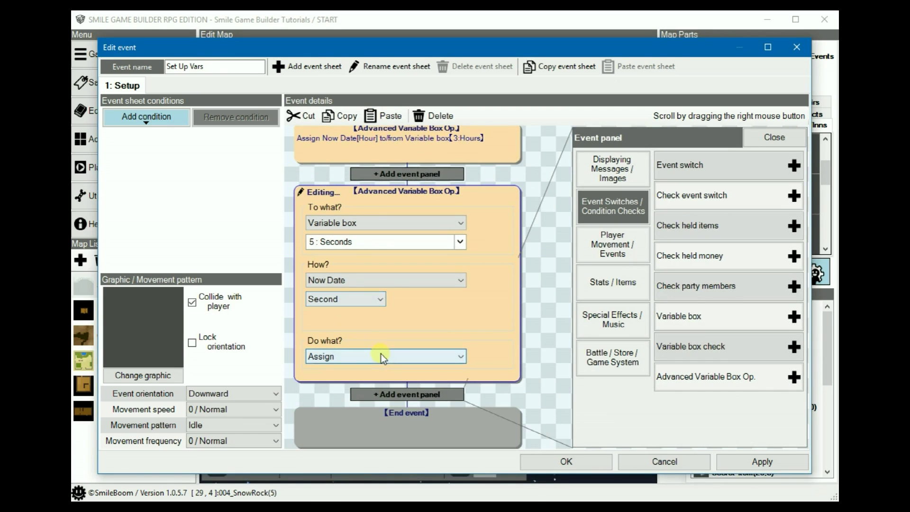
scroll(359, 304, up, 1)
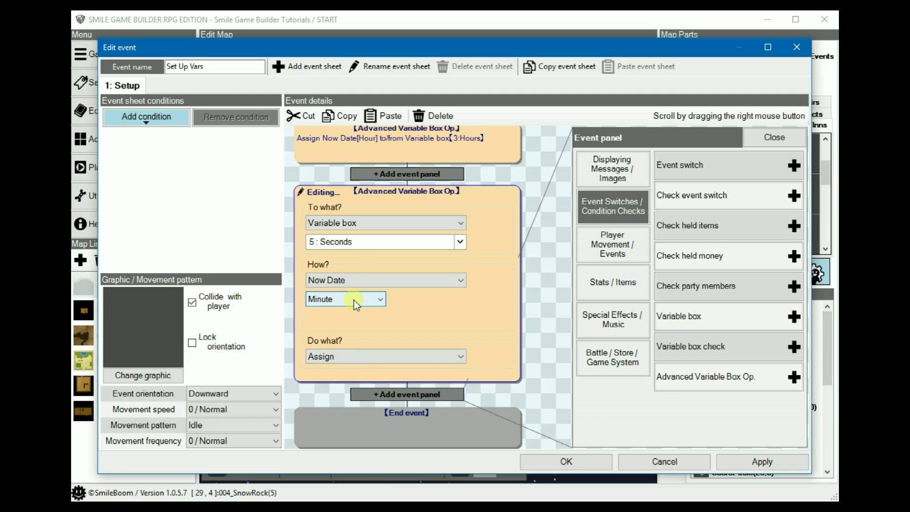
click(353, 245)
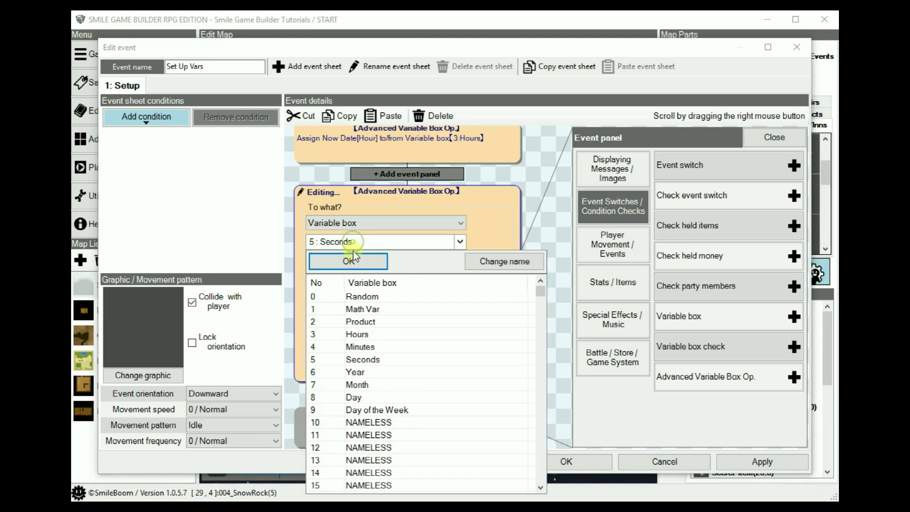
click(360, 345)
Paste the copied panel below the Minutes panel and make it assign Now Date Second to variable box 5: Seconds
click(390, 414)
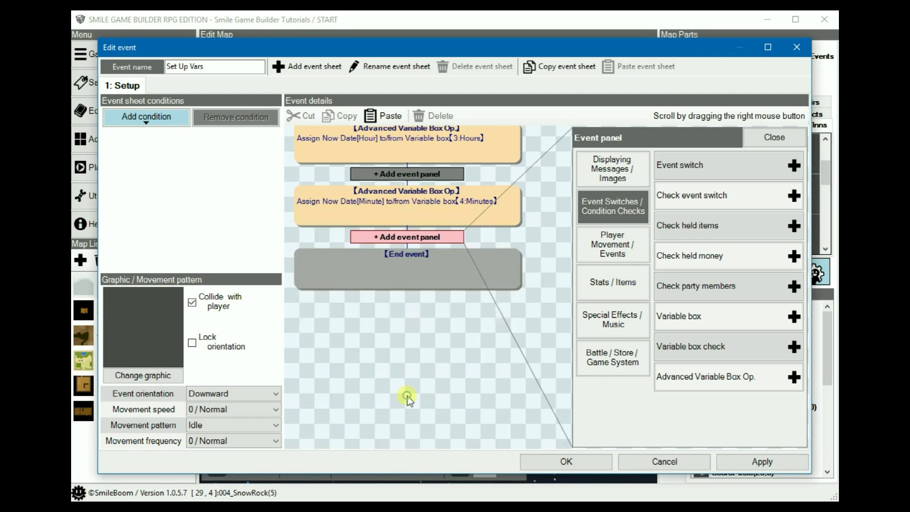
click(385, 116)
click(350, 243)
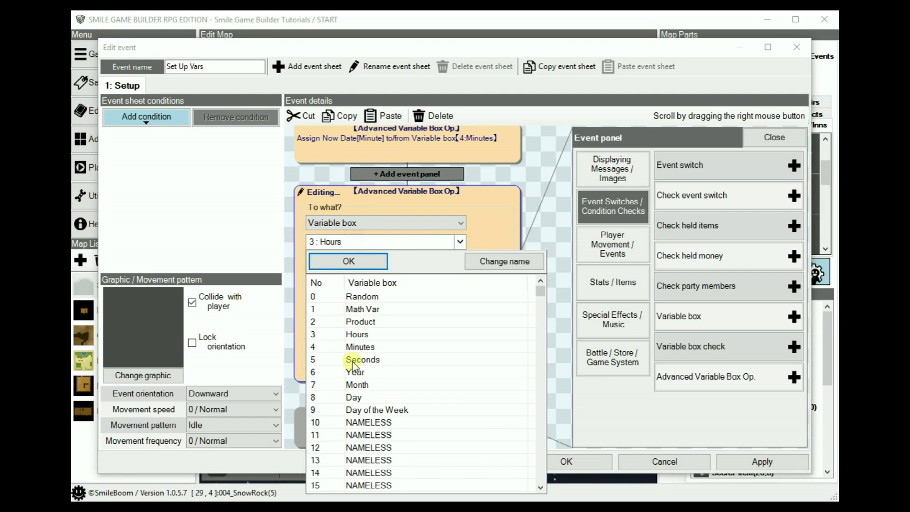
click(361, 359)
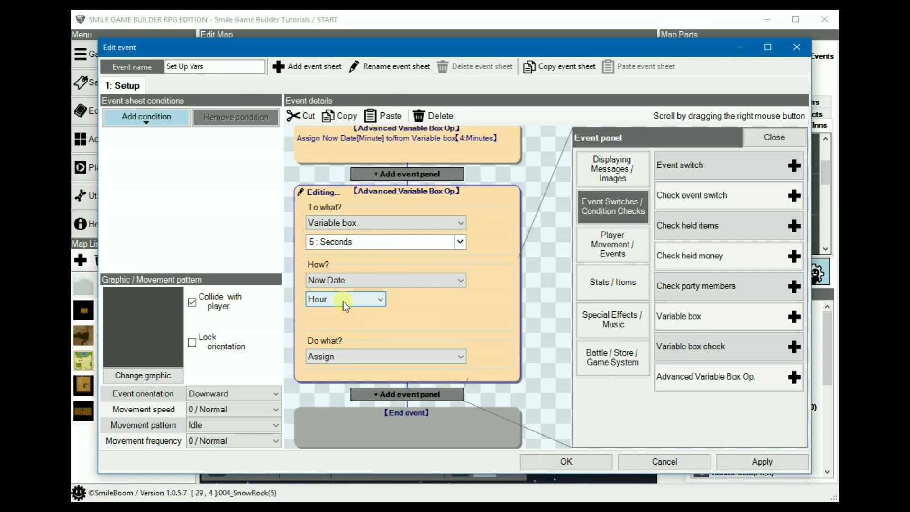
scroll(343, 301, down, 2)
Paste the copied panel below the Seconds panel and make it assign Now Date Year to variable box 6: Year
click(393, 408)
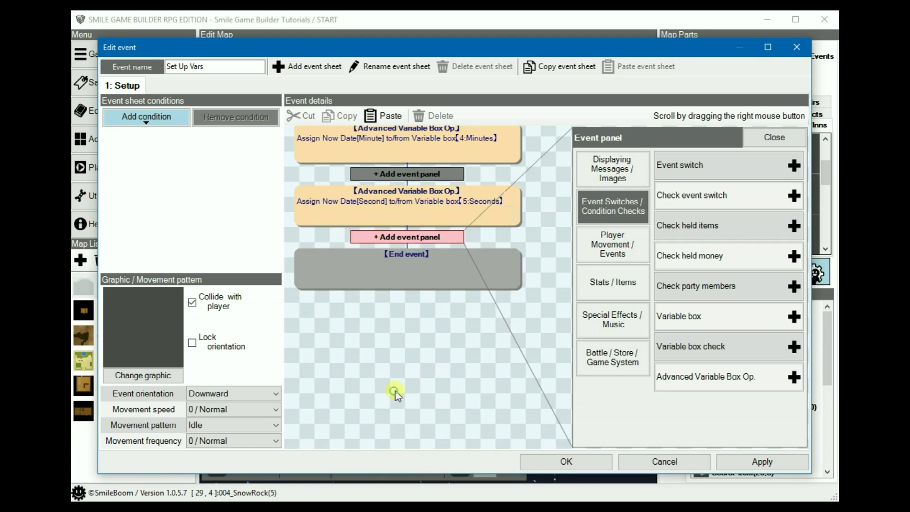
click(388, 116)
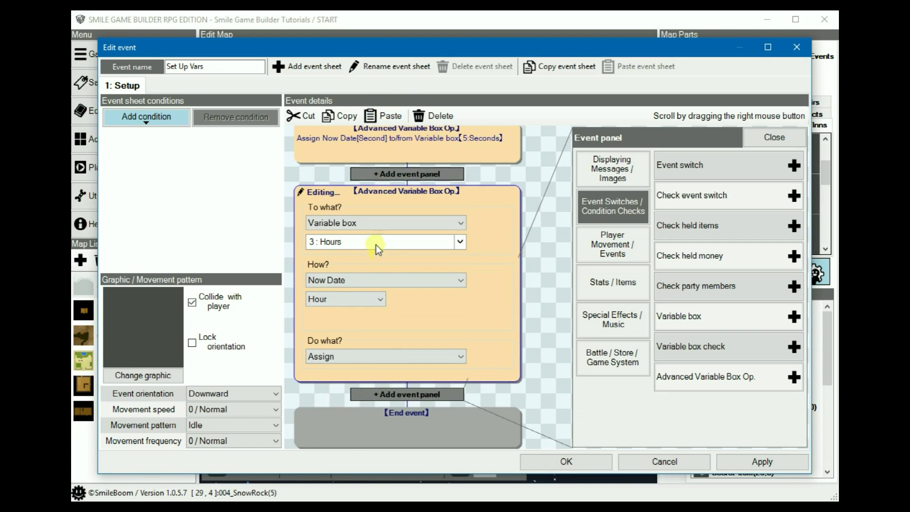
click(376, 241)
click(356, 372)
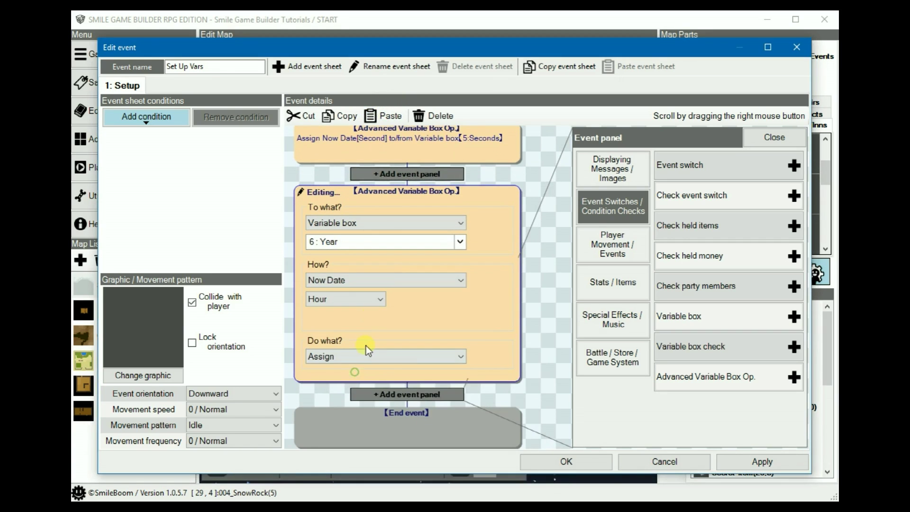
scroll(346, 300, up, 3)
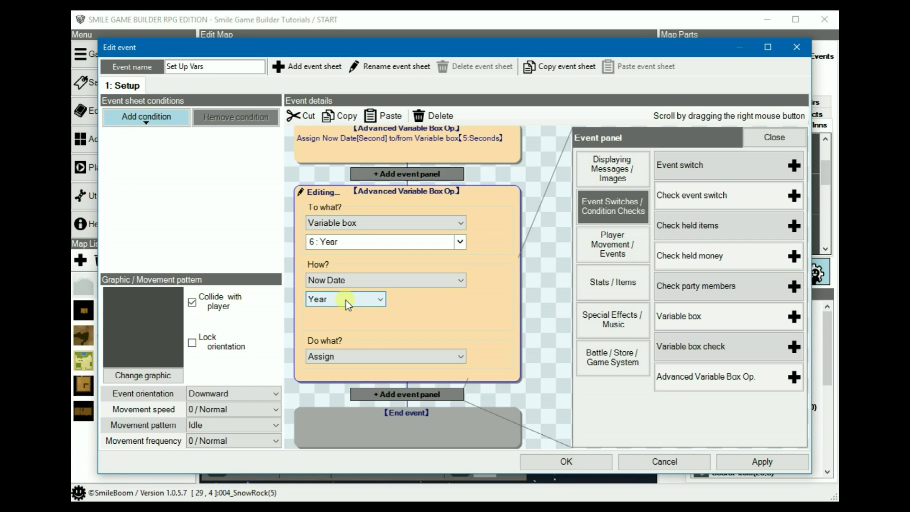
Paste the copied panel below the Year panel and make it assign Now Date Month to variable box 7: Month
click(418, 410)
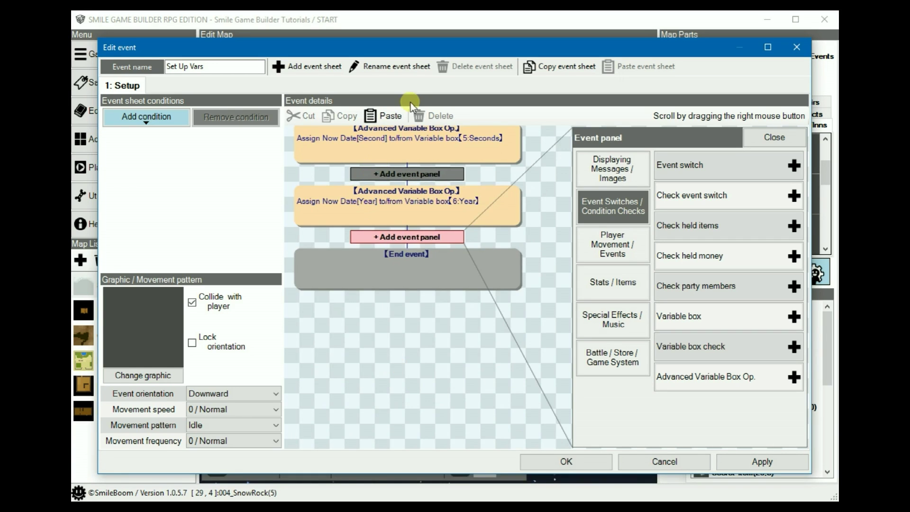
click(390, 116)
click(349, 244)
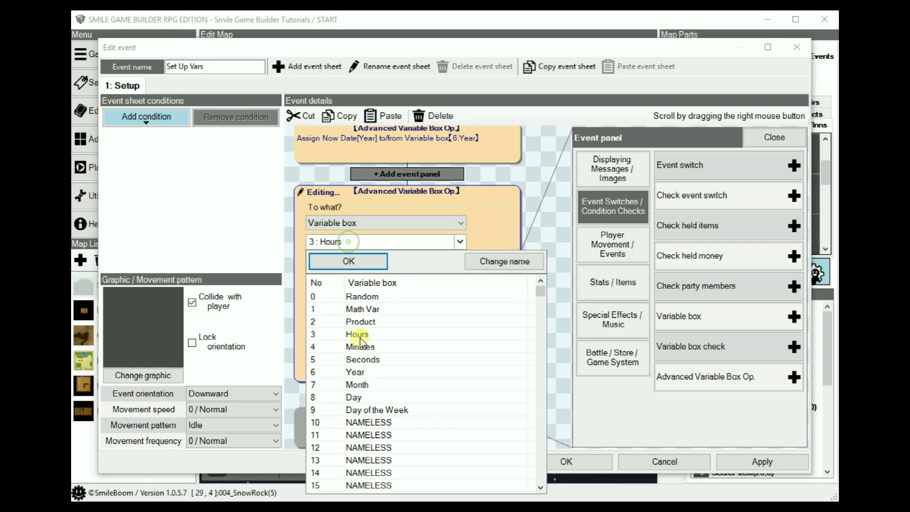
click(358, 385)
scroll(347, 295, up, 2)
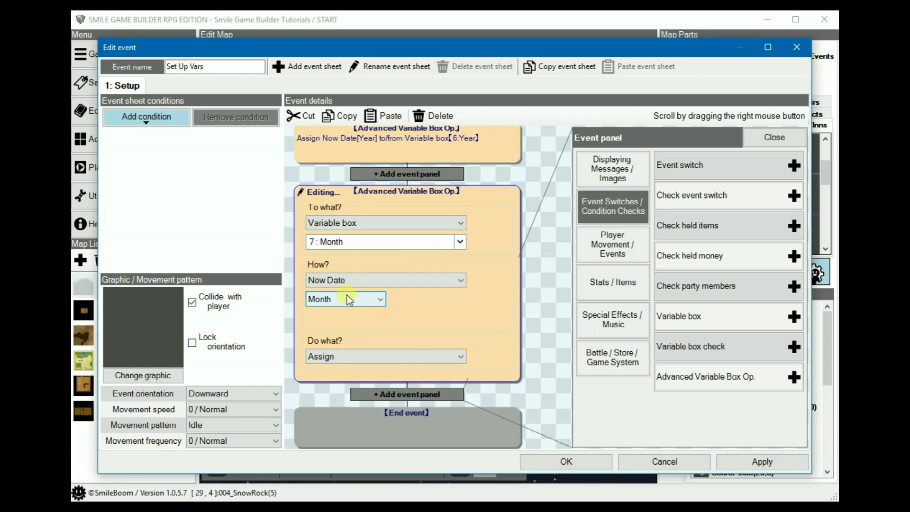
Paste the copied panel below the Month panel and make it assign Now Date Day to variable box 8: Day
click(411, 394)
click(382, 117)
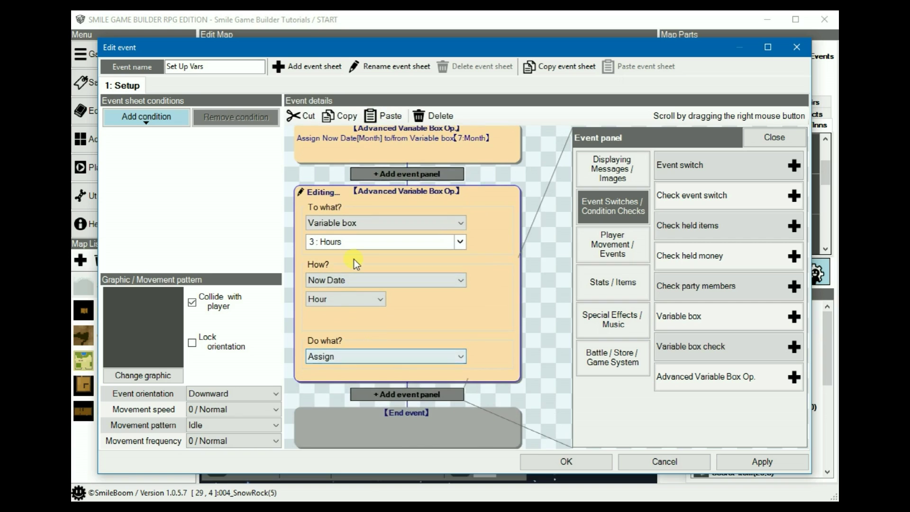
click(350, 242)
click(354, 395)
click(354, 395)
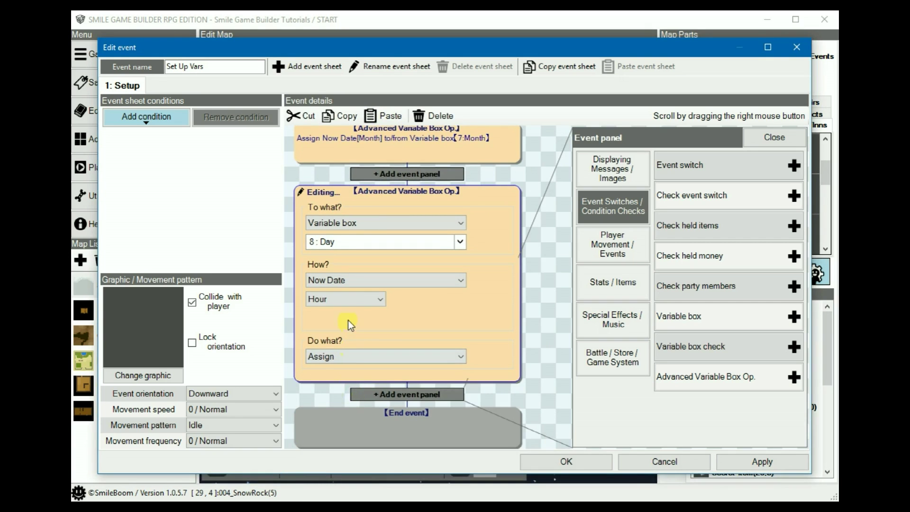
scroll(350, 305, up, 1)
Paste the copied panel below the Day panel and make it assign Now Date Day of the week to variable box 9: Day of the Week
click(405, 395)
click(384, 115)
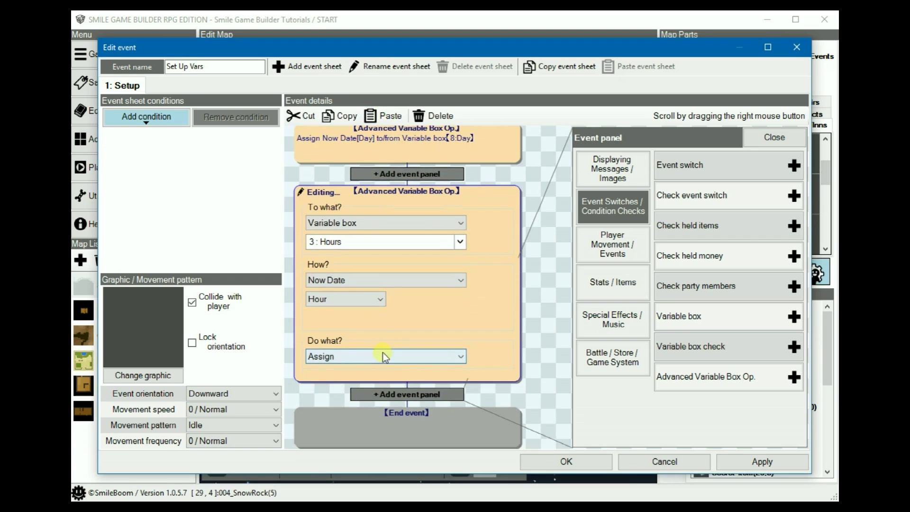
click(348, 242)
click(372, 409)
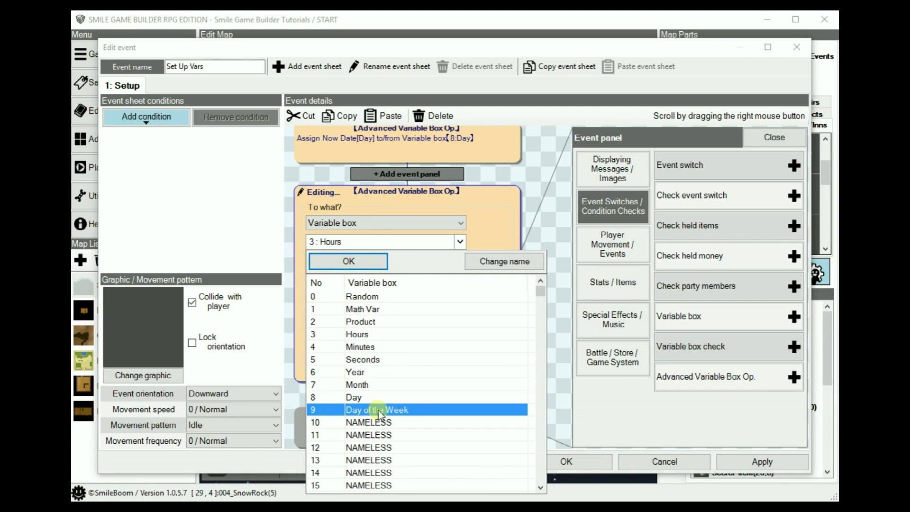
click(370, 409)
double_click(346, 408)
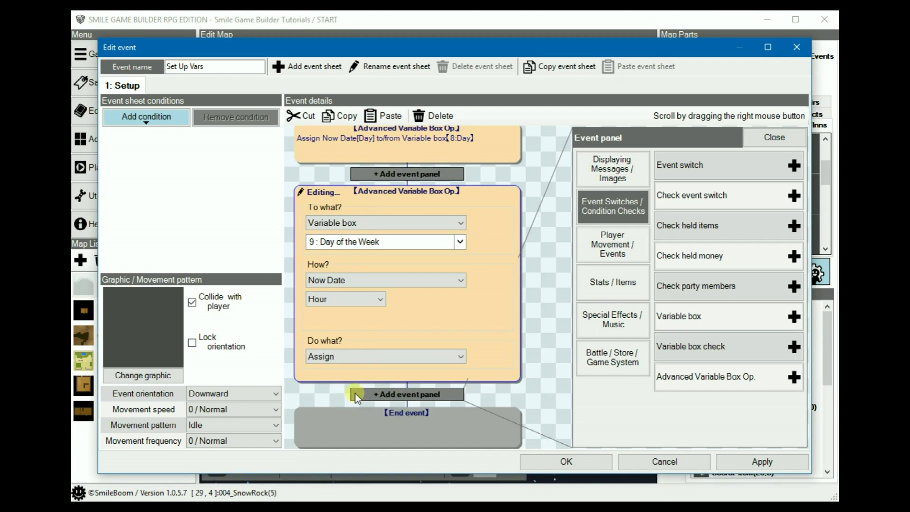
scroll(336, 303, down, 6)
click(554, 235)
right_drag(558, 172, 576, 426)
mouse_move(593, 236)
right_down()
mouse_move(598, 328)
mouse_move(603, 209)
mouse_move(628, 266)
mouse_move(602, 244)
mouse_move(601, 224)
right_up()
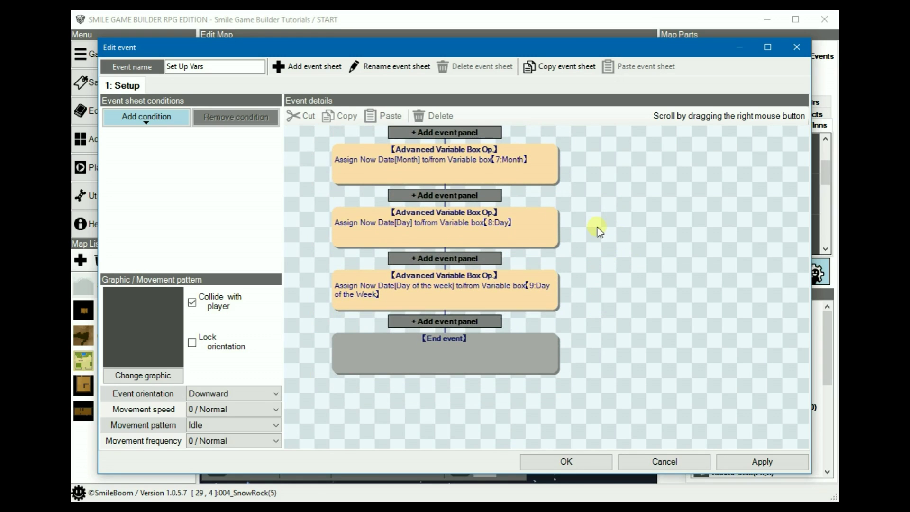
scroll(603, 282, down, 1)
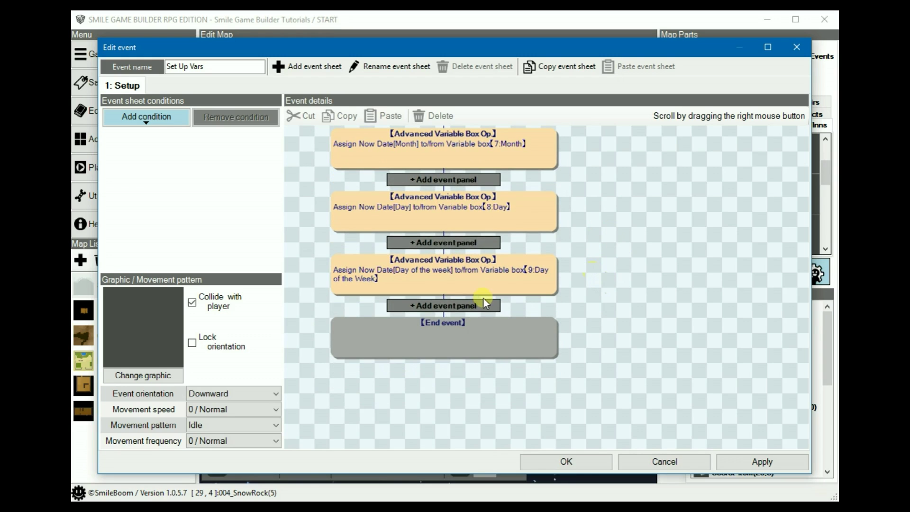
click(476, 306)
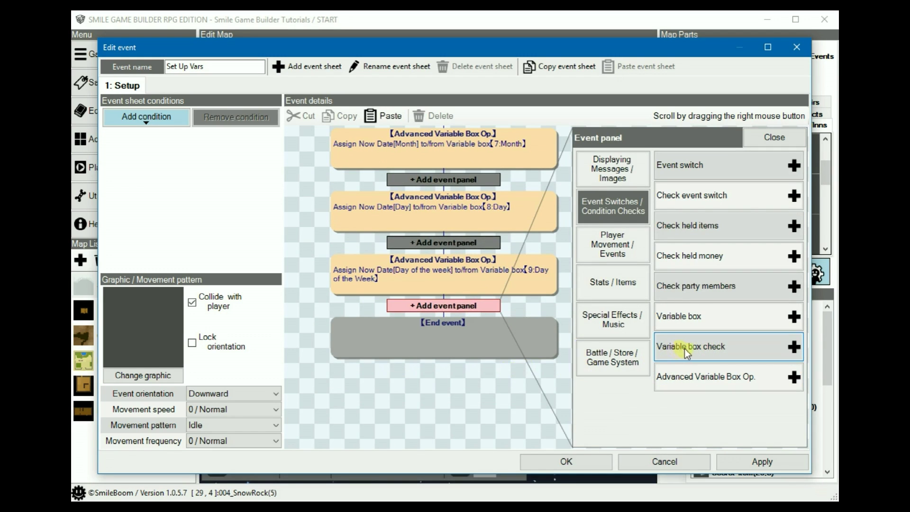
right_drag(506, 389, 529, 387)
Add an event switch condition to the Setup sheet requiring that the Local Switch is Off
click(135, 117)
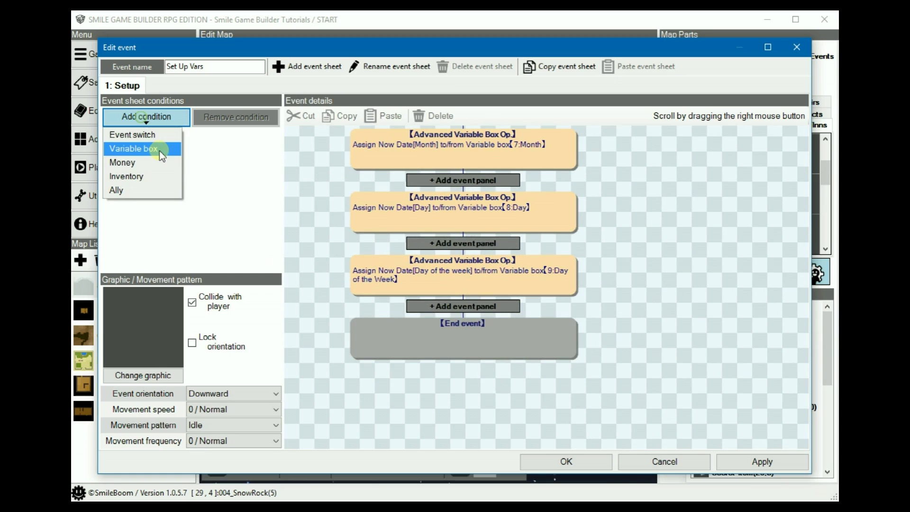
click(143, 136)
click(200, 157)
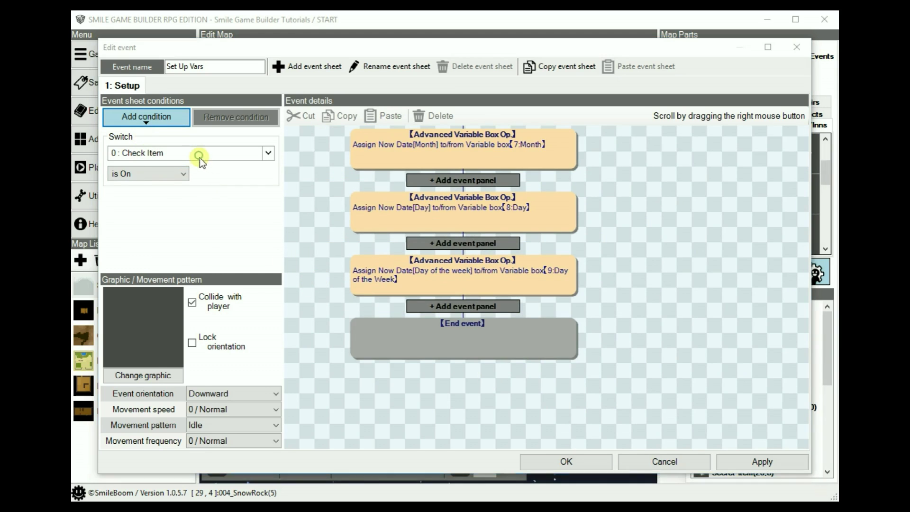
click(204, 192)
double_click(175, 228)
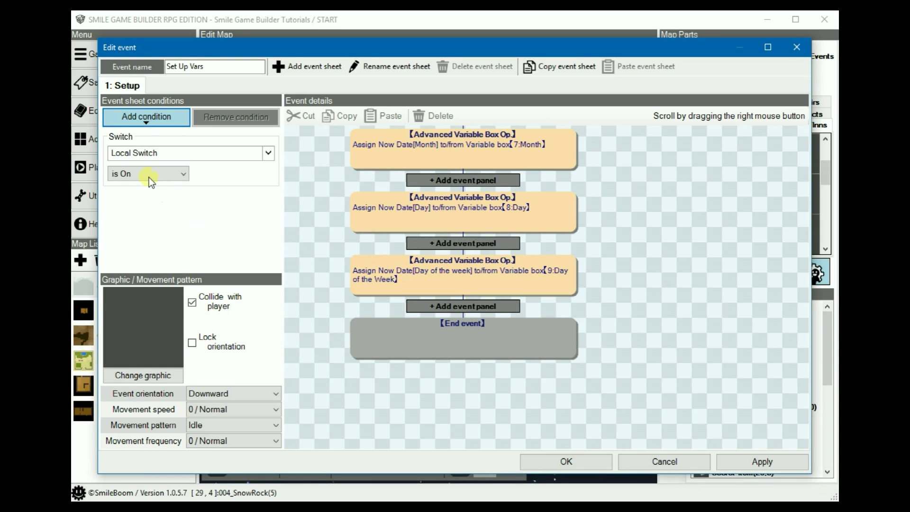
scroll(143, 175, down, 1)
Add an Event switch panel below the Day of the Week panel that turns on the Local Switch
scroll(620, 261, down, 1)
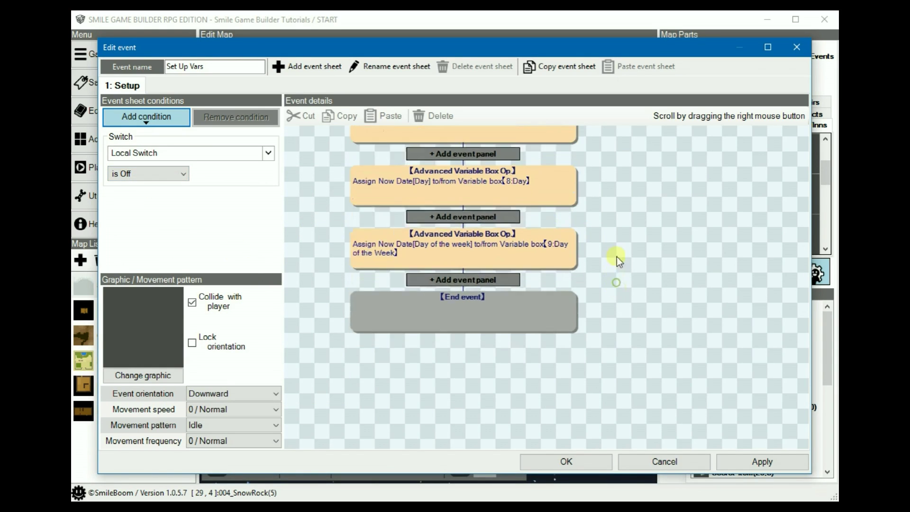
click(465, 272)
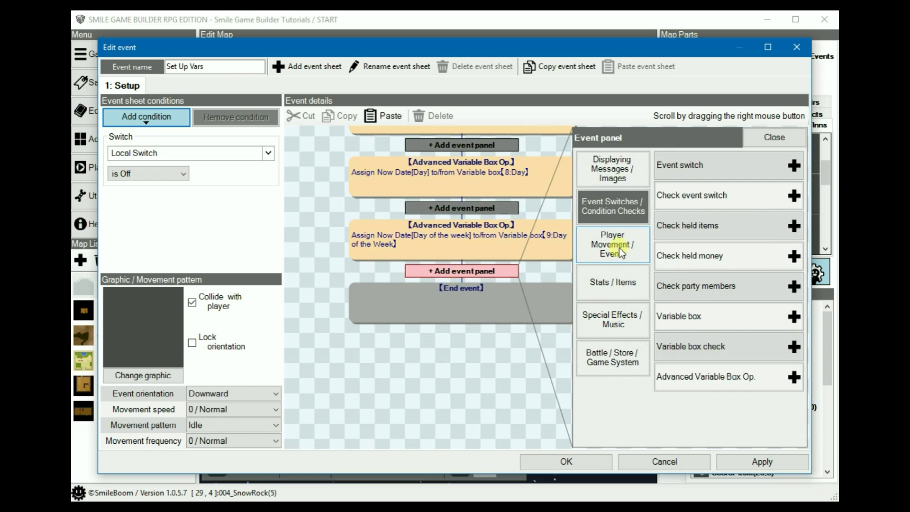
click(692, 163)
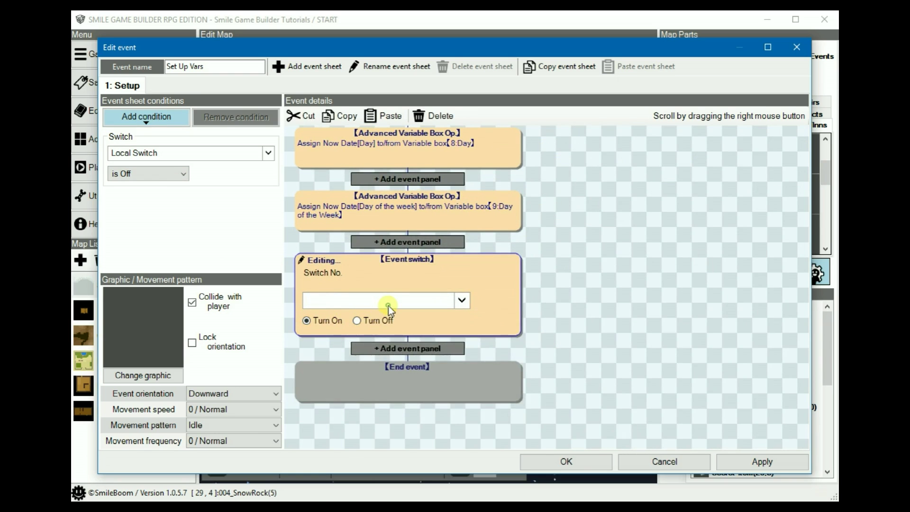
click(372, 301)
click(389, 331)
double_click(359, 364)
Add a second event sheet with an event switch condition requiring that the Local Switch is On
click(311, 66)
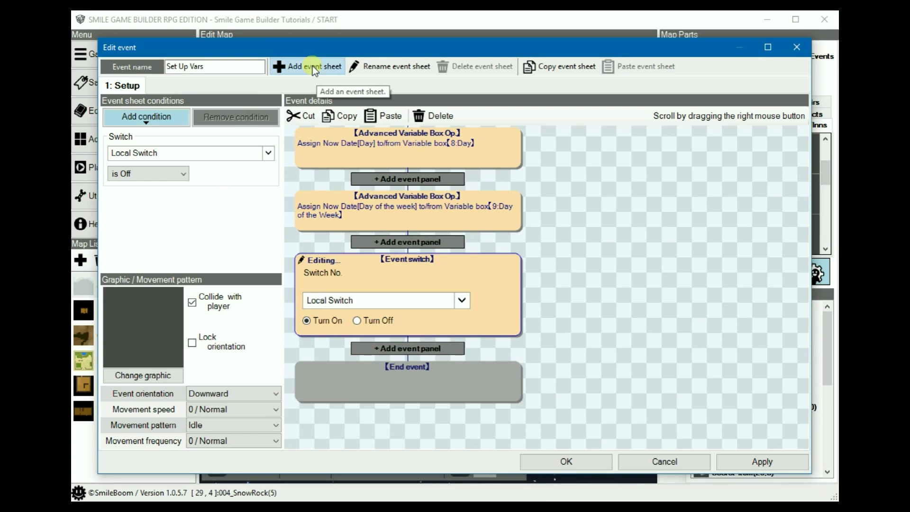
click(149, 118)
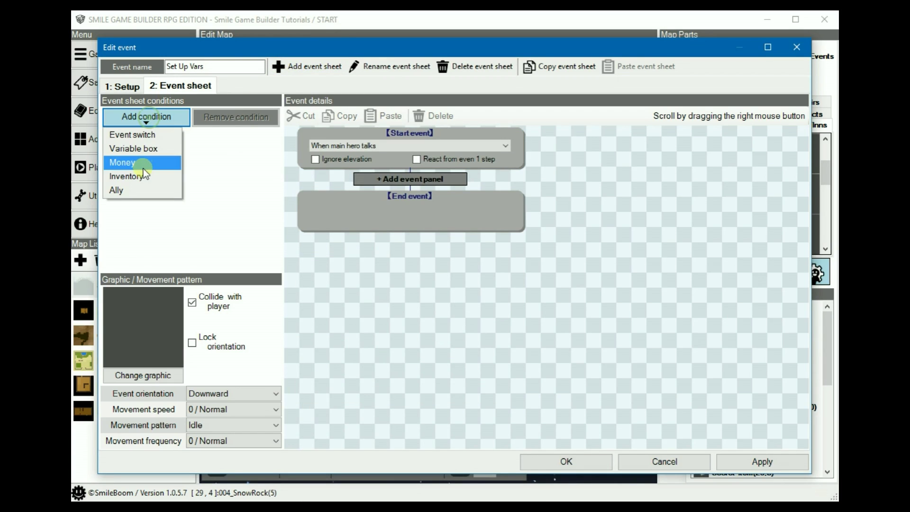
click(139, 133)
click(157, 154)
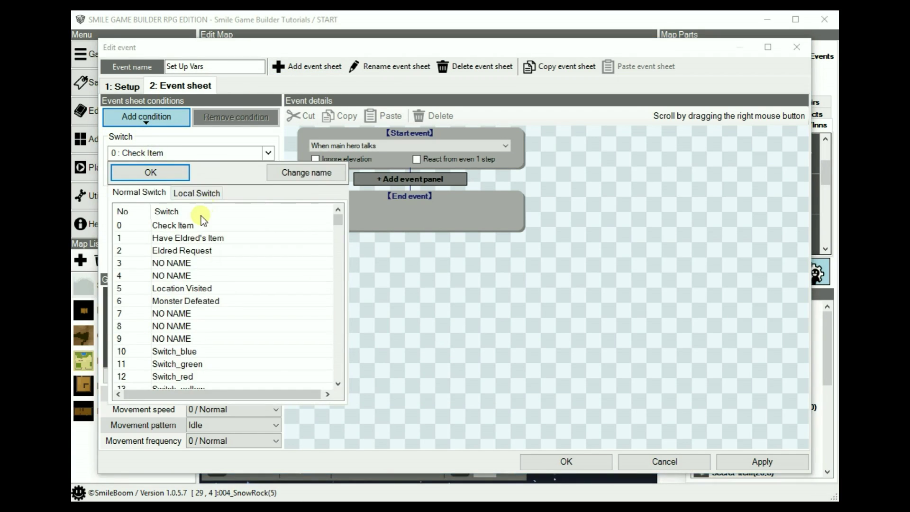
click(198, 192)
click(180, 225)
click(180, 227)
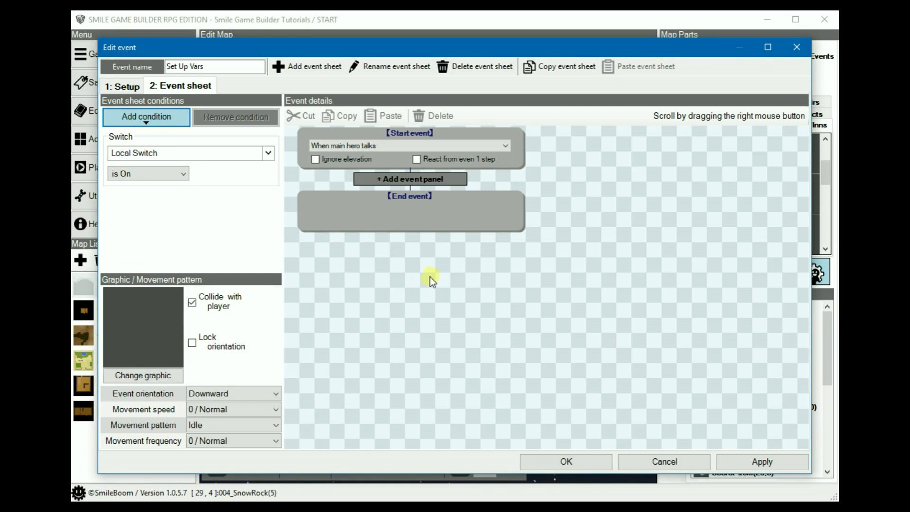
Rename the second event sheet to Done and save the Set Up Vars event
click(388, 67)
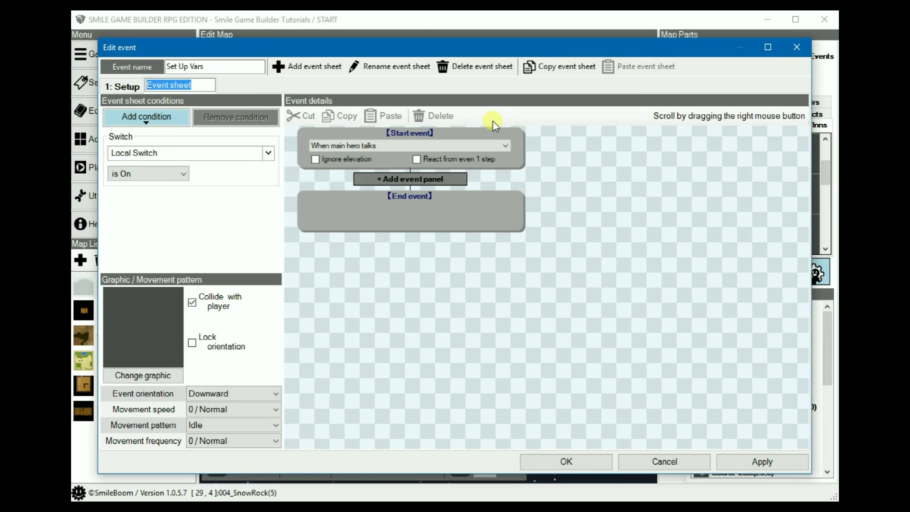
text(Done)
key(Return)
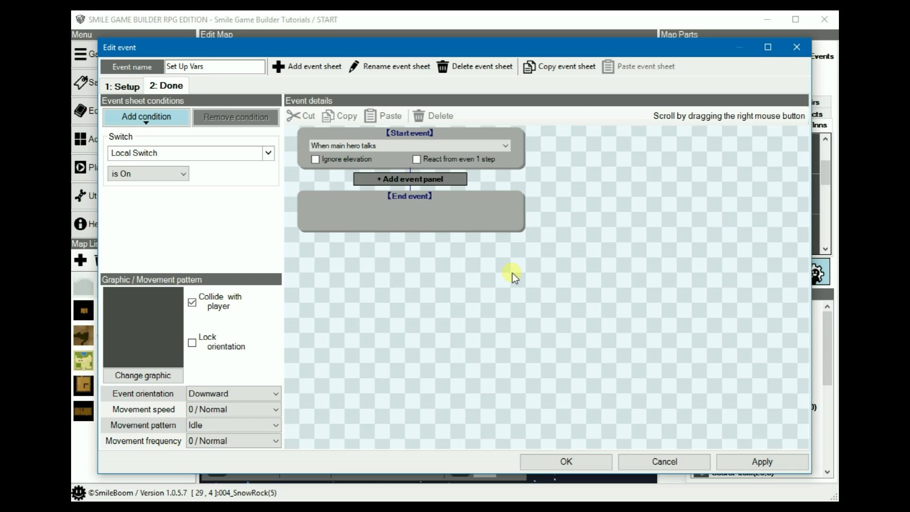
click(556, 456)
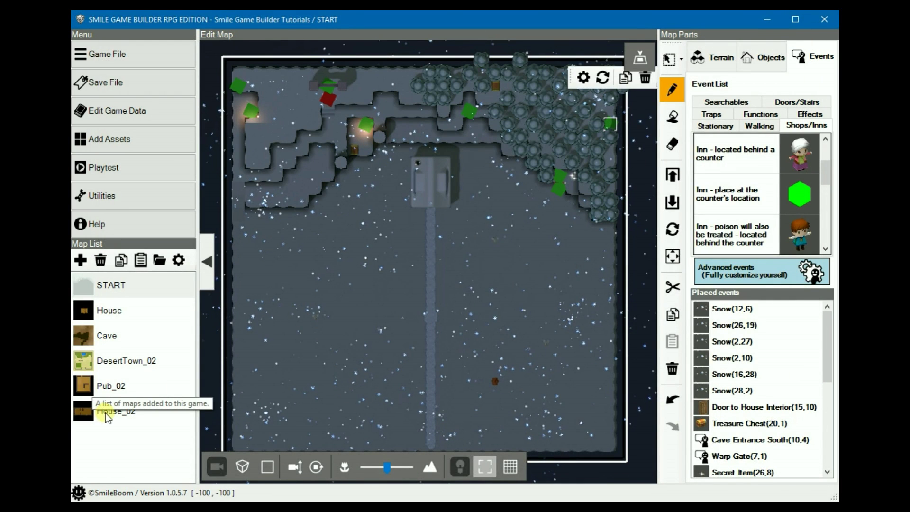
Open the House_02 map and select the Wall Clock from the indoor objects
click(106, 412)
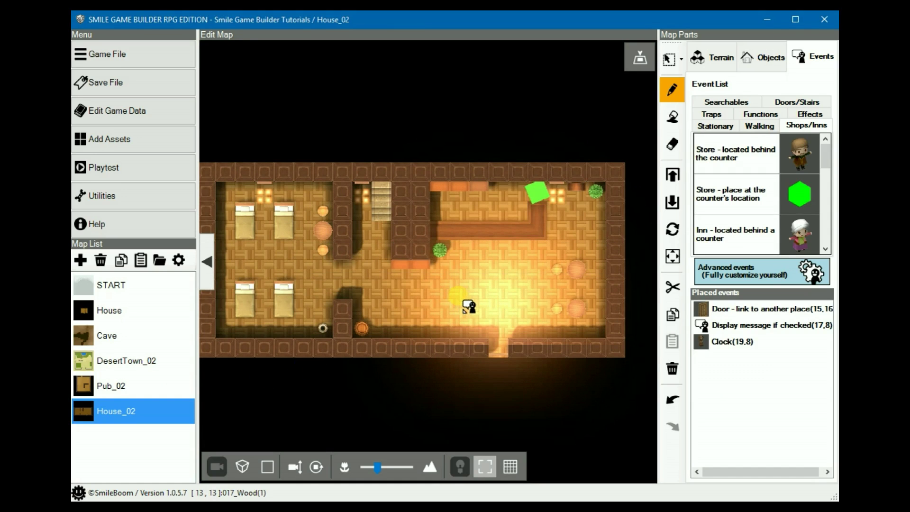
right_drag(496, 281, 497, 272)
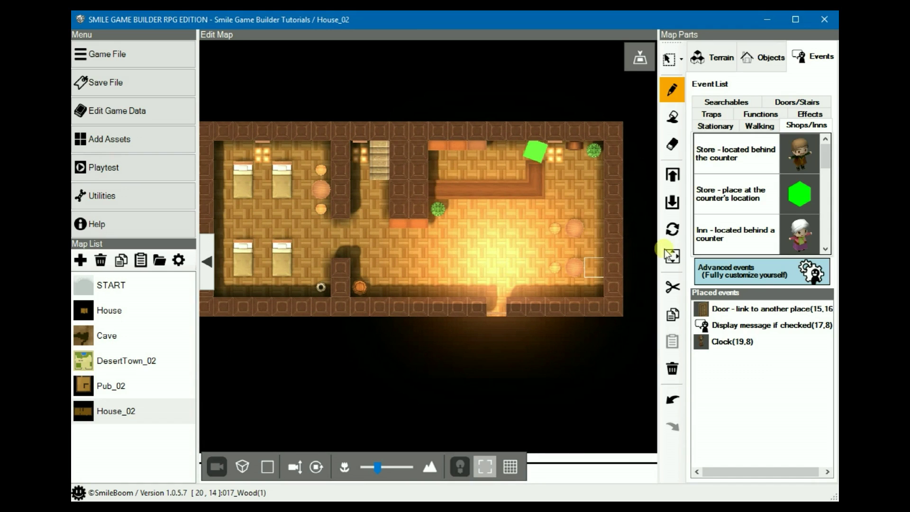
click(764, 57)
click(723, 113)
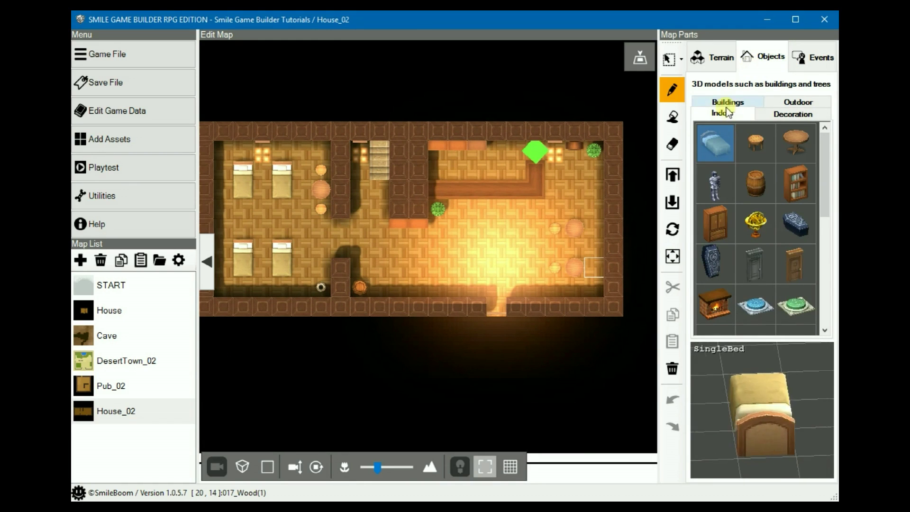
scroll(729, 208, down, 5)
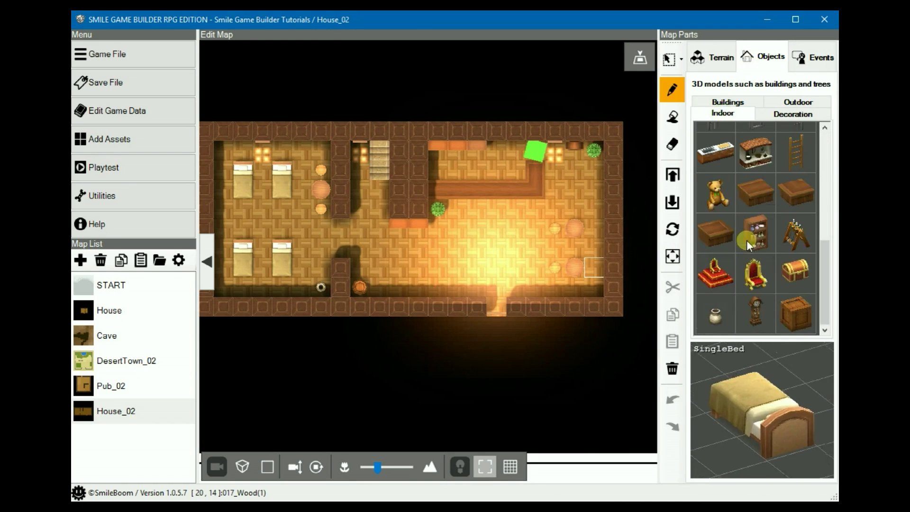
click(757, 308)
Delete the existing clock event beside the potted plant in the room's upper-right corner
click(574, 152)
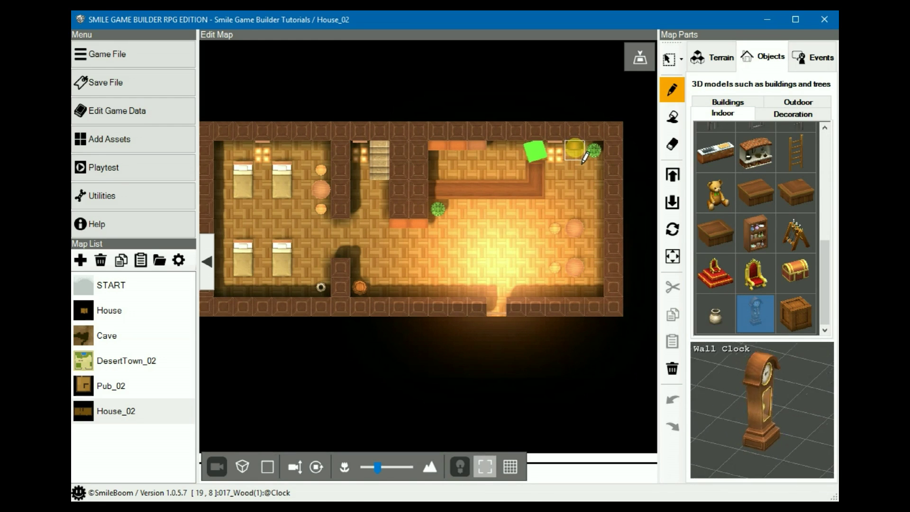
right_click(575, 148)
right_click(576, 149)
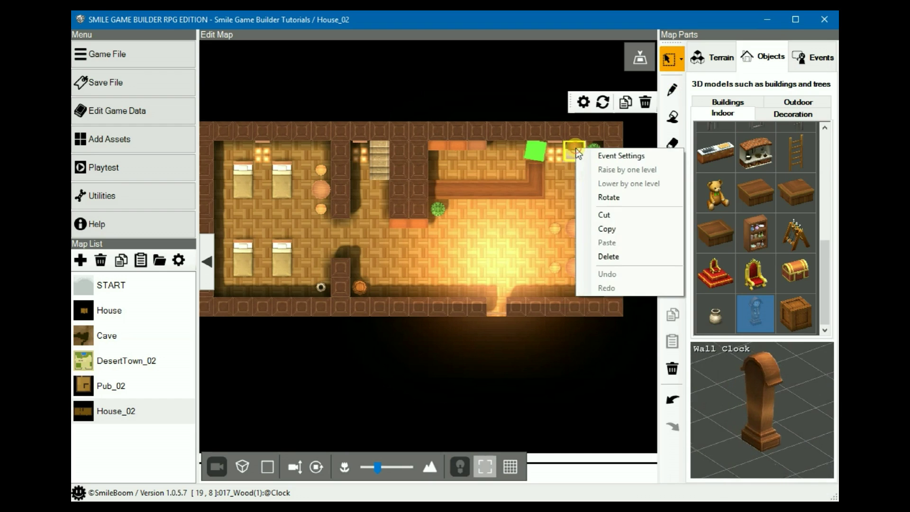
click(619, 256)
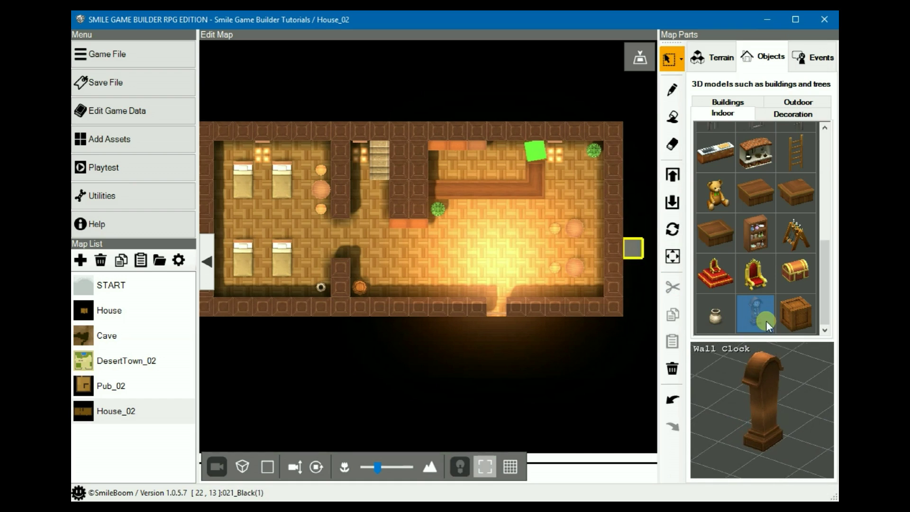
Place a Wall Clock in the deleted clock's spot and replace it with a Display message if checked event
right_click(577, 150)
click(577, 151)
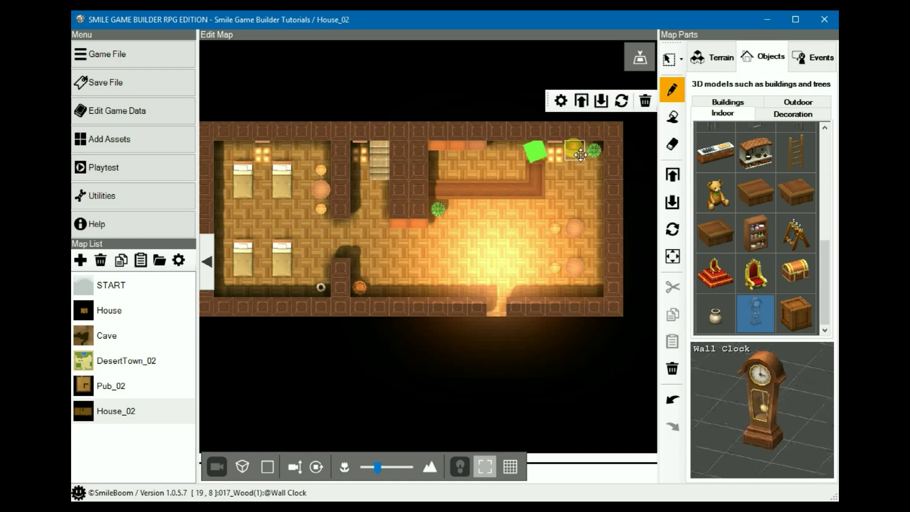
right_click(574, 151)
right_click(574, 148)
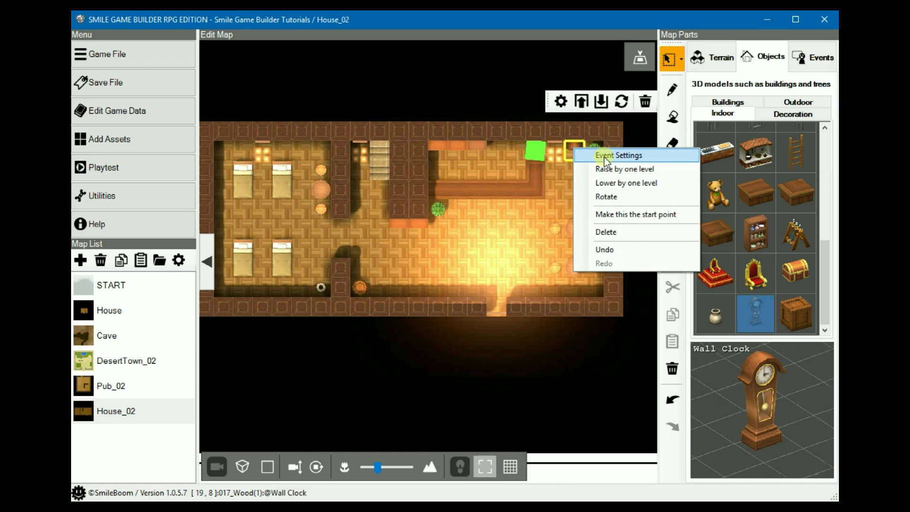
click(590, 155)
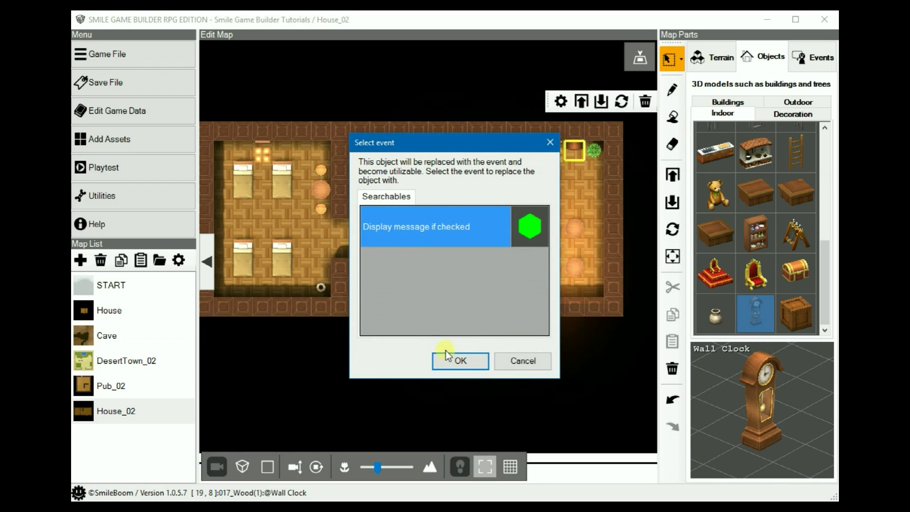
click(456, 361)
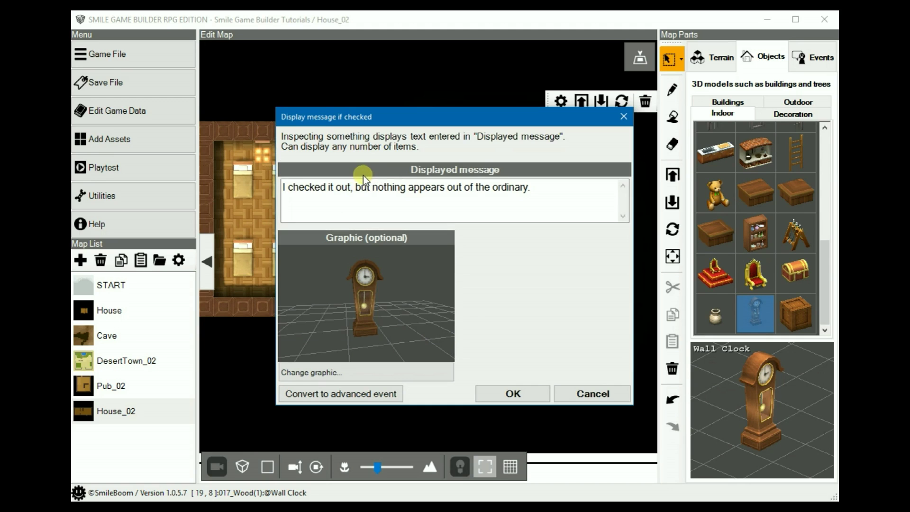
Convert the wall clock's event to an advanced event and name it Clock
click(355, 394)
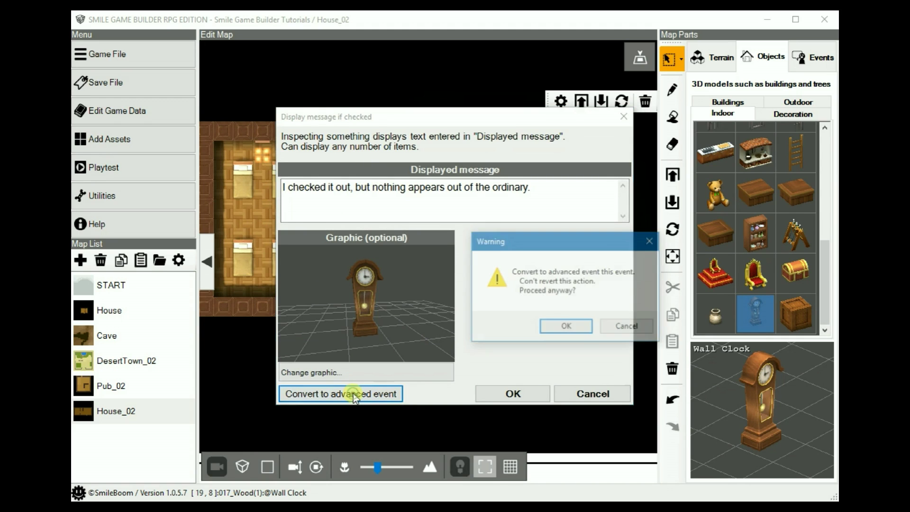
click(565, 328)
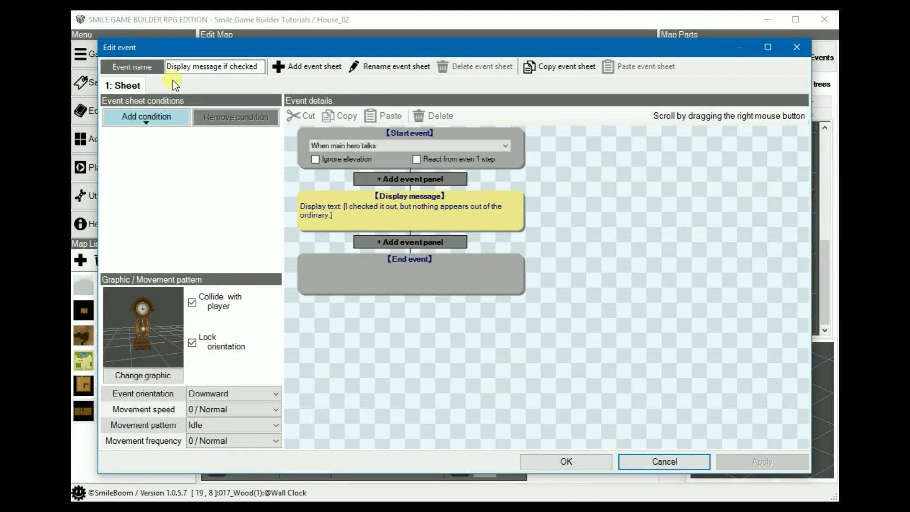
click(207, 66)
key(ctrl+a)
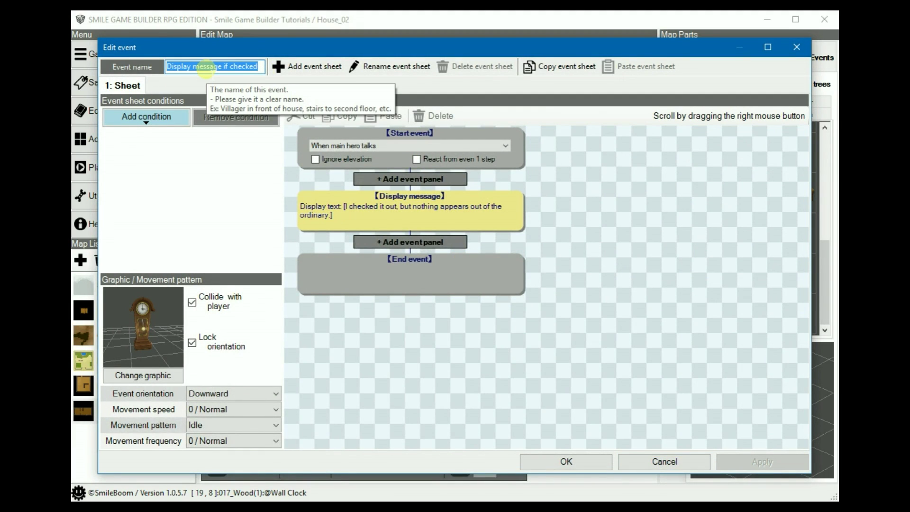
text(Clock)
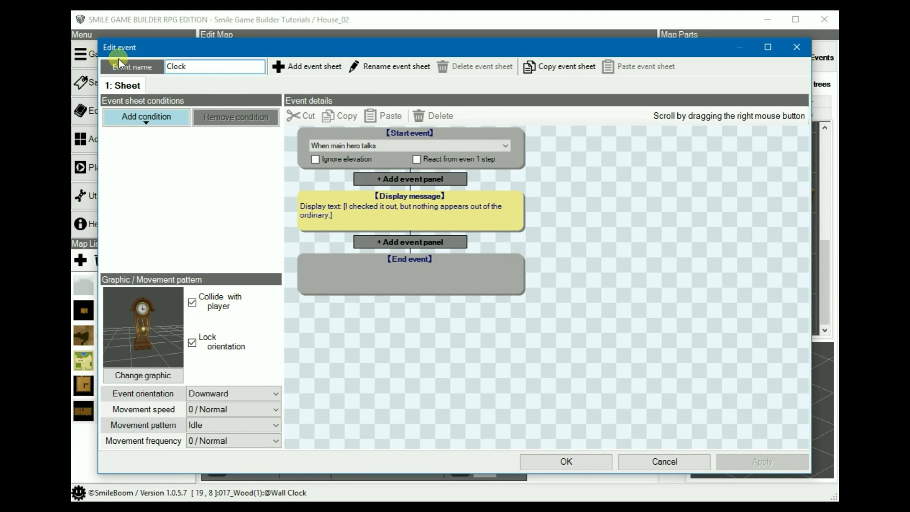
Rename the Clock event's sheet to Display Time
click(407, 70)
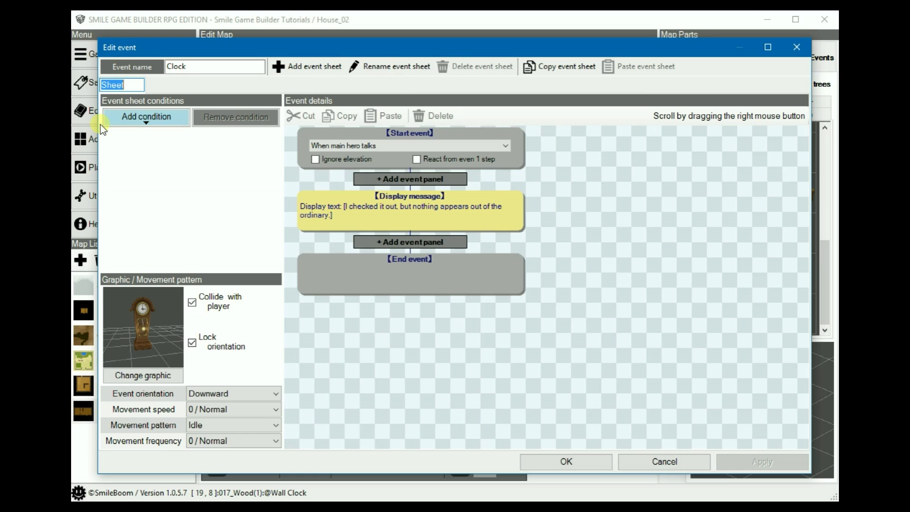
text(Display)
text( Time)
click(101, 125)
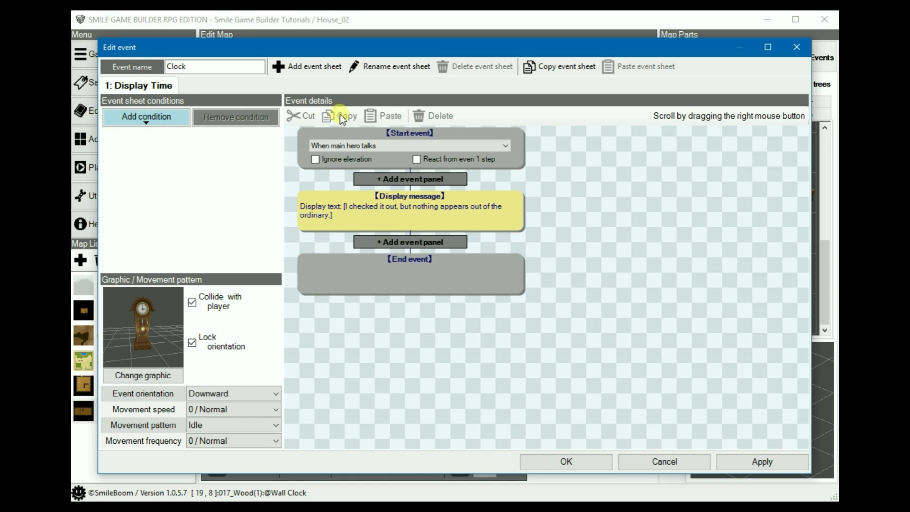
Replace the display message text with "The time is: \Variable[3]:\Variable[4]:\Variable[5]" and set its window position to Center
click(400, 206)
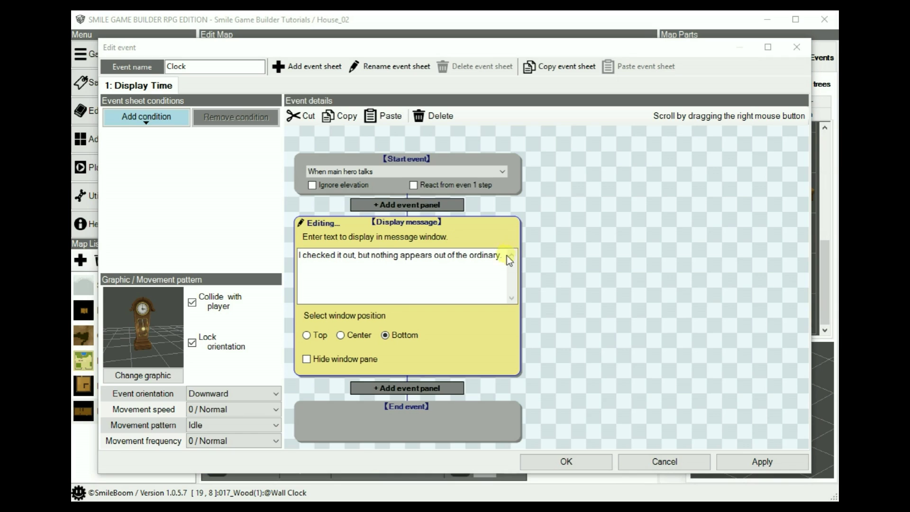
drag(504, 255, 243, 253)
text(The time is: \Variable[3]:\Variable[4]:\Variable[5])
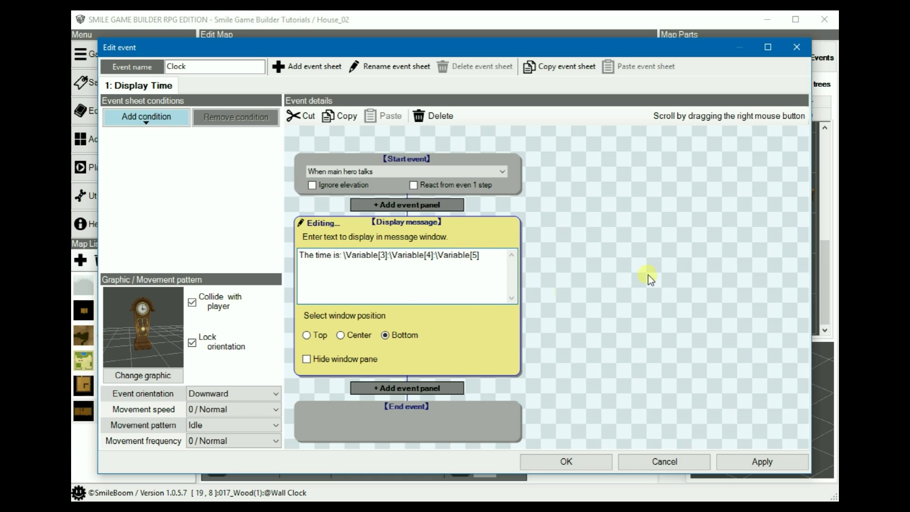
right_drag(577, 280, 585, 231)
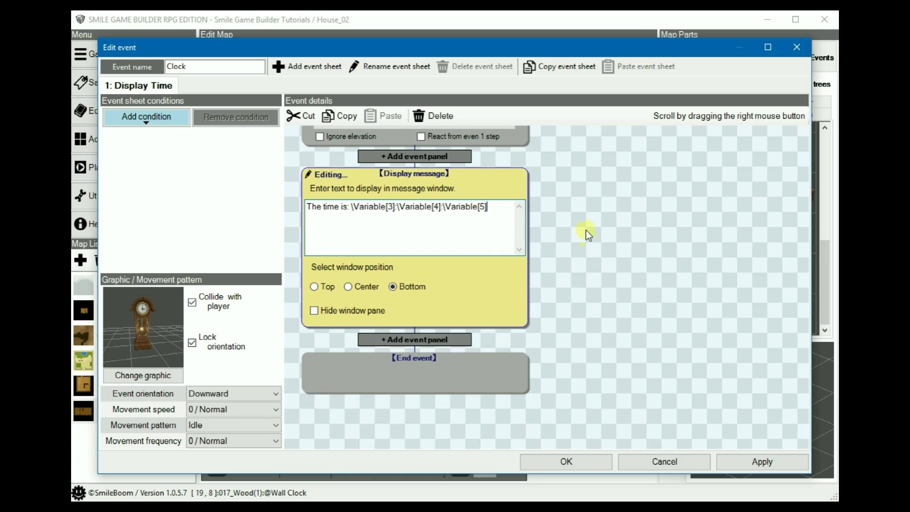
click(360, 290)
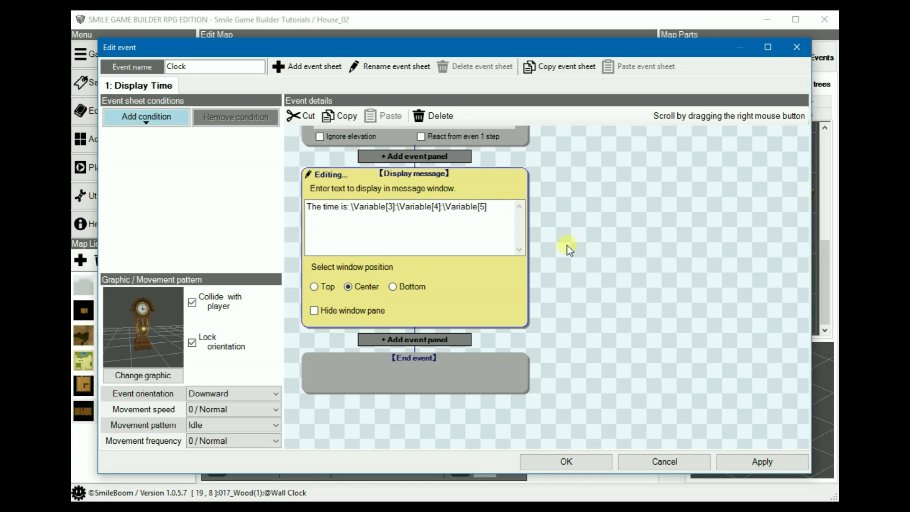
right_drag(566, 237, 573, 233)
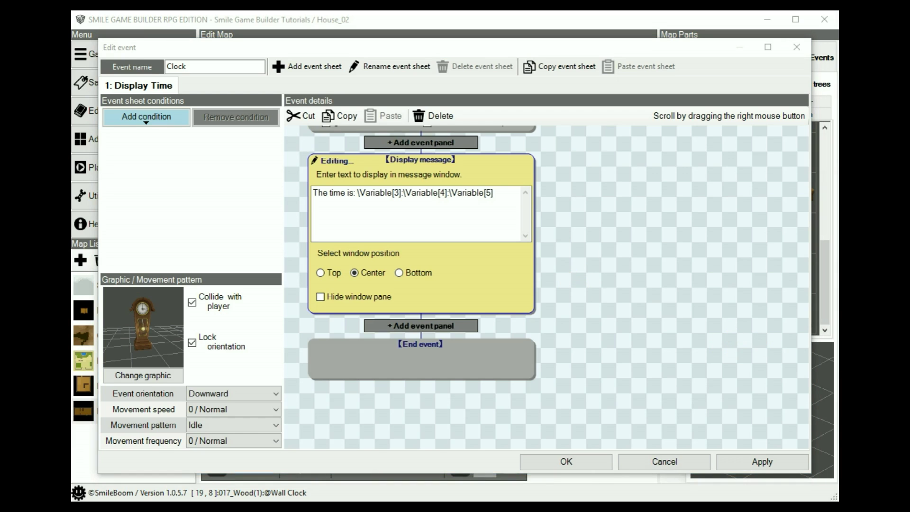
Add "Today's date is: \Variable[8]/\Variable[7]/\Variable[6]" below a blank line in the message and save the Clock event
click(497, 196)
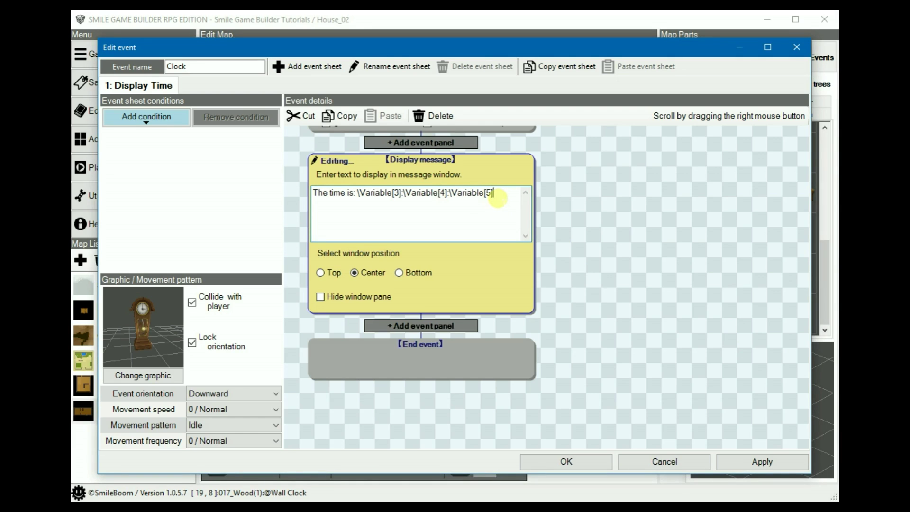
key(Return)
key(Return)
text(Today's date is: \Variable[8]/\Variable[7]/\Variable[6])
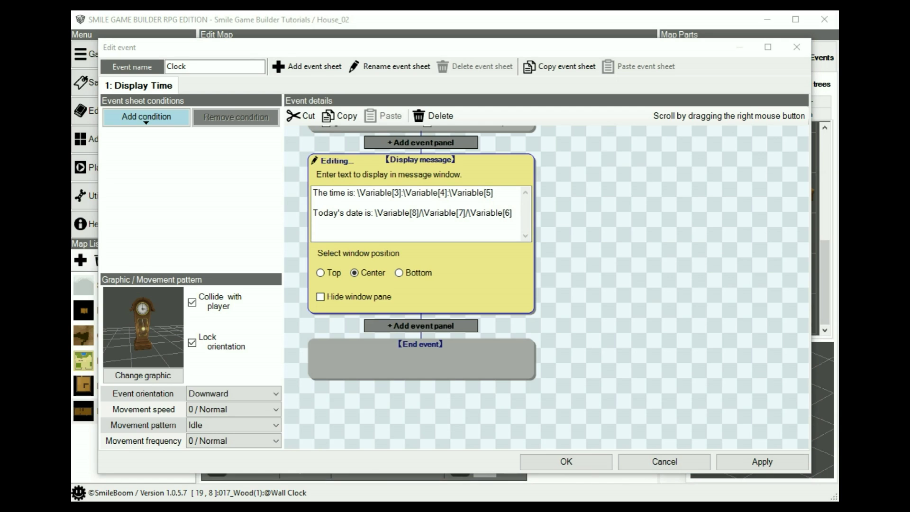
click(560, 463)
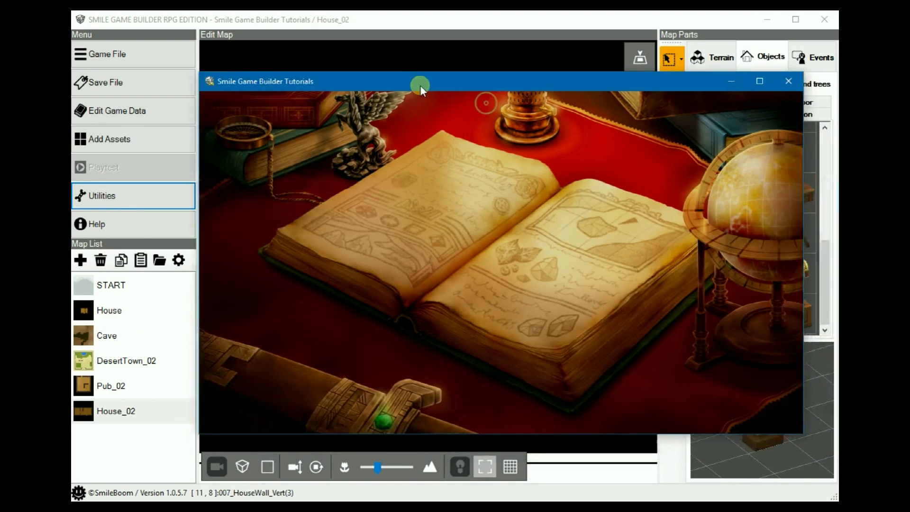
Start the game in the playtest and walk the hero through the portal and desert town into the house
drag(420, 84, 369, 64)
click(362, 84)
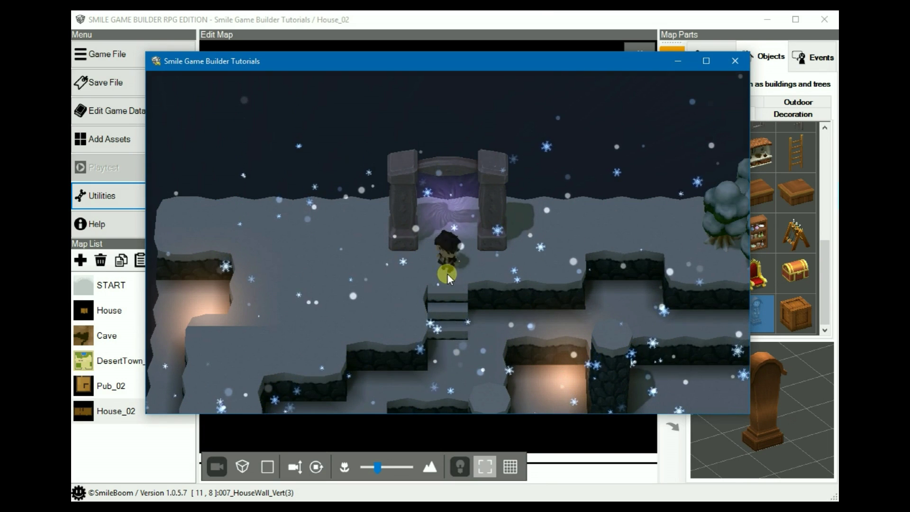
key(Up)
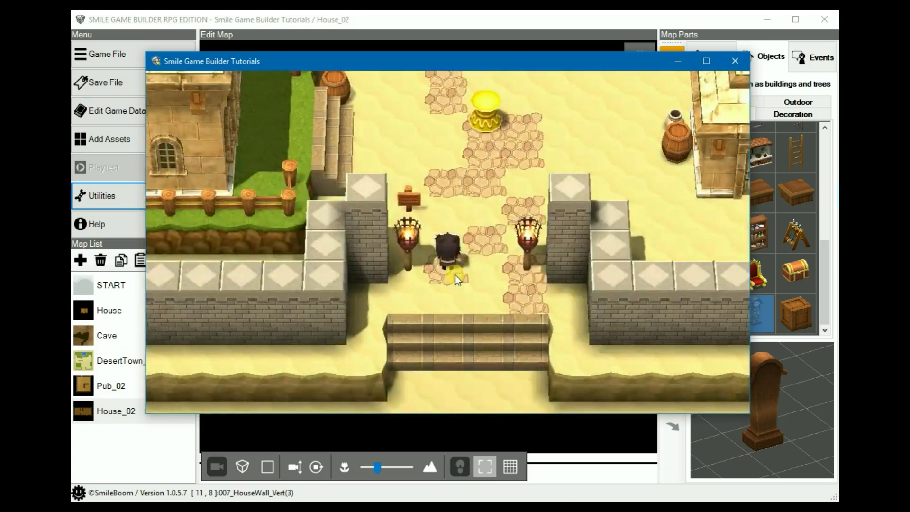
key(Up)
key(Right)
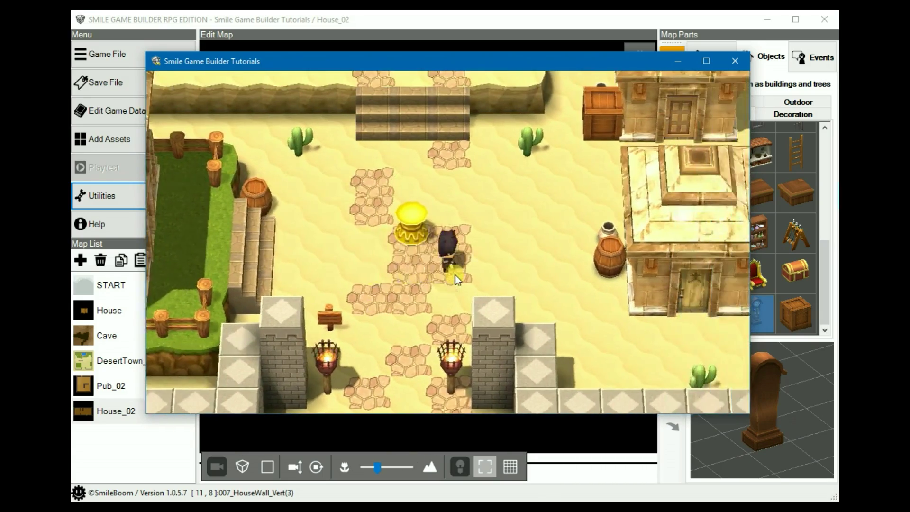
key(Up)
key(Right)
key(Right)
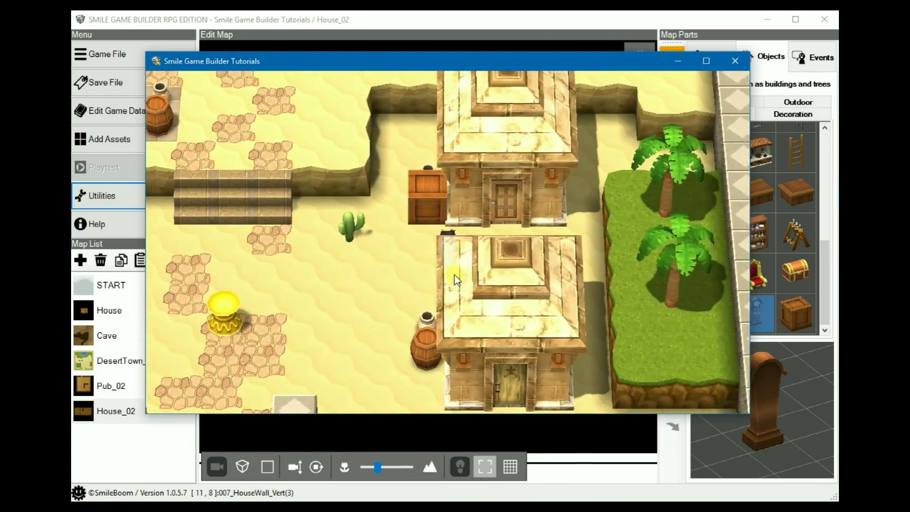
key(Up)
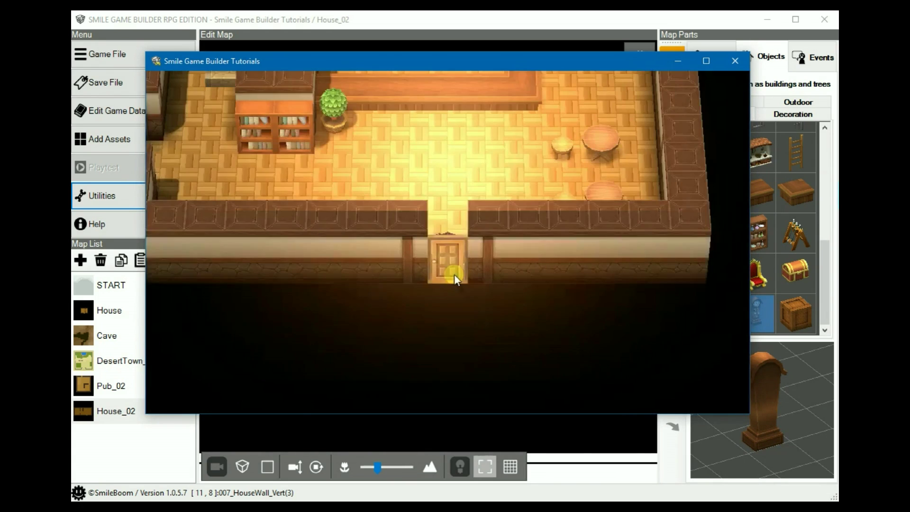
Walk the hero up to the wall clock, check it to test its message, and close the playtest
key(Up)
key(Right)
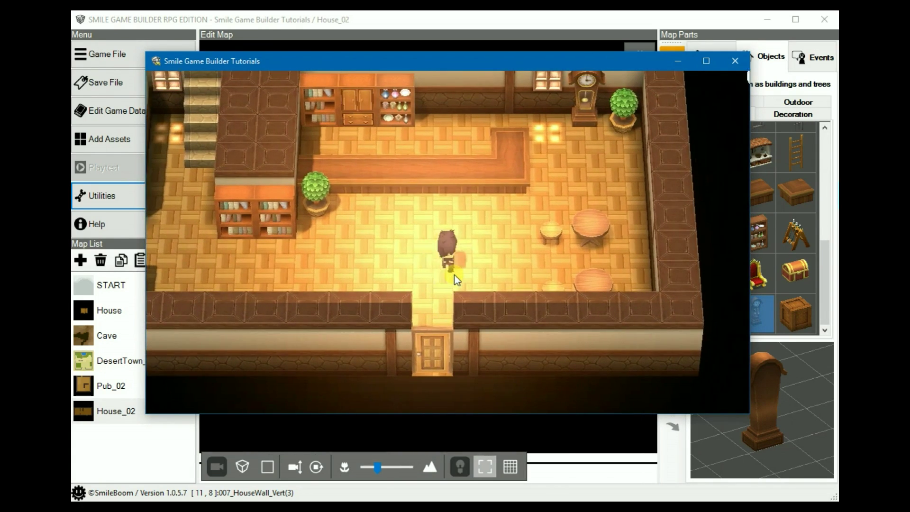
key(Up)
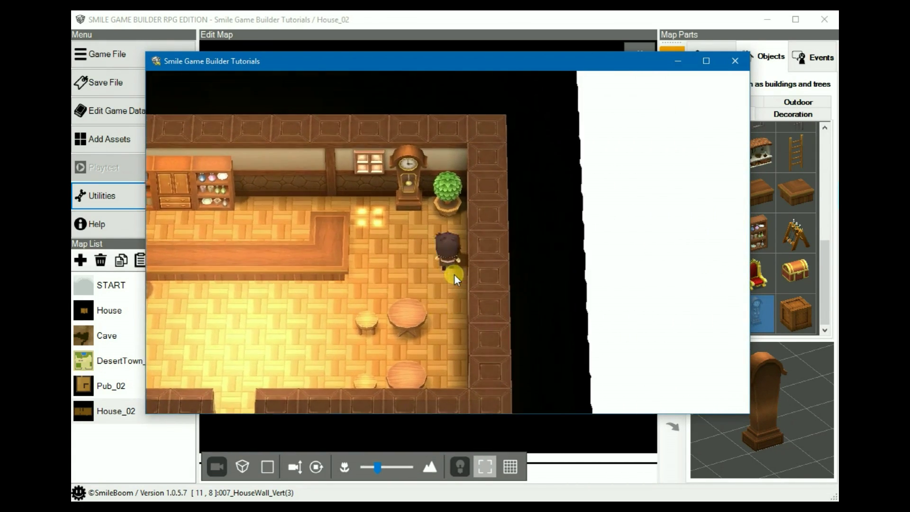
key(Return)
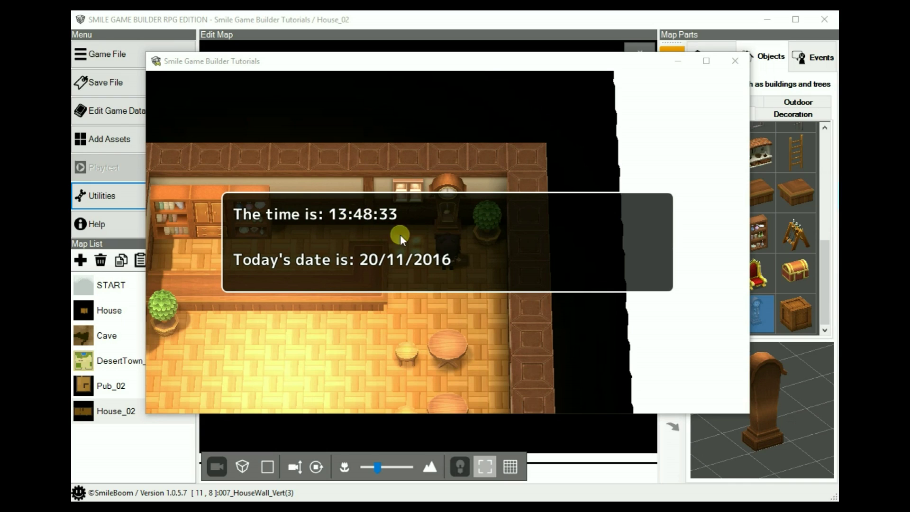
click(497, 246)
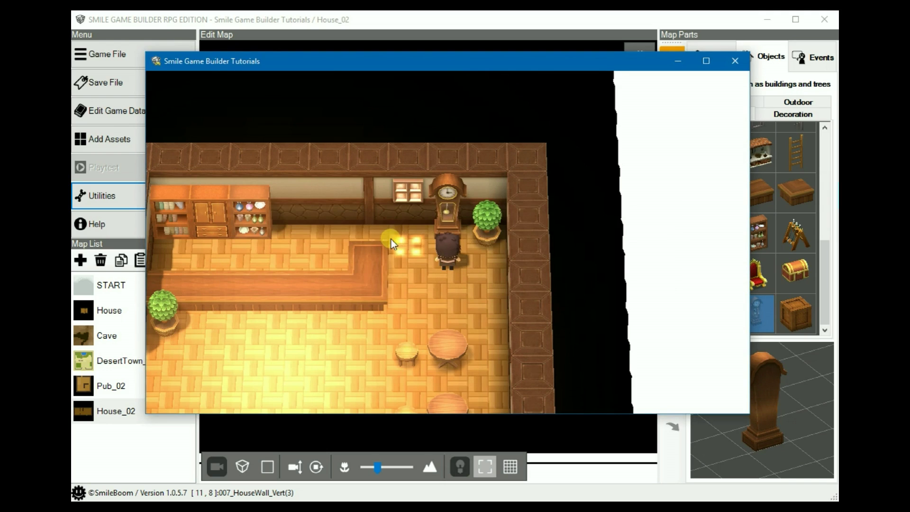
click(746, 62)
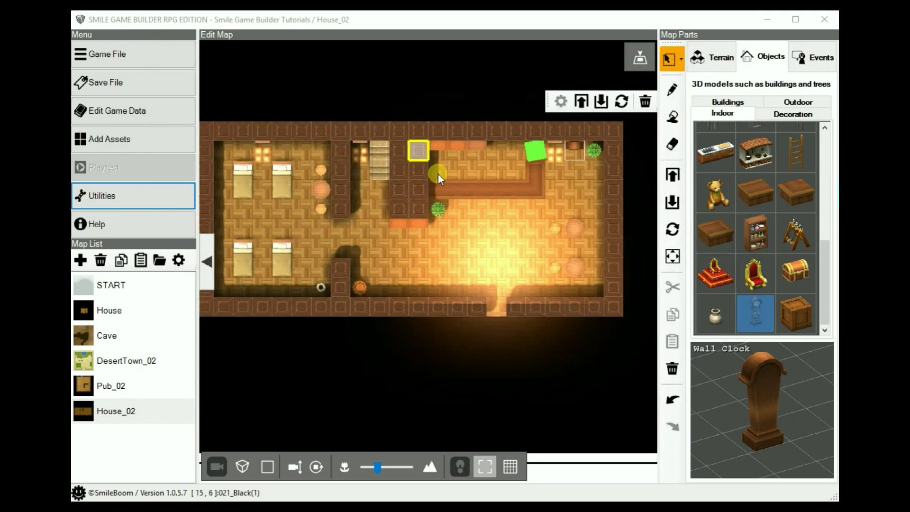
Reopen the Clock event and add a Variable box check on 9: Day of the Week after the display message
double_click(574, 147)
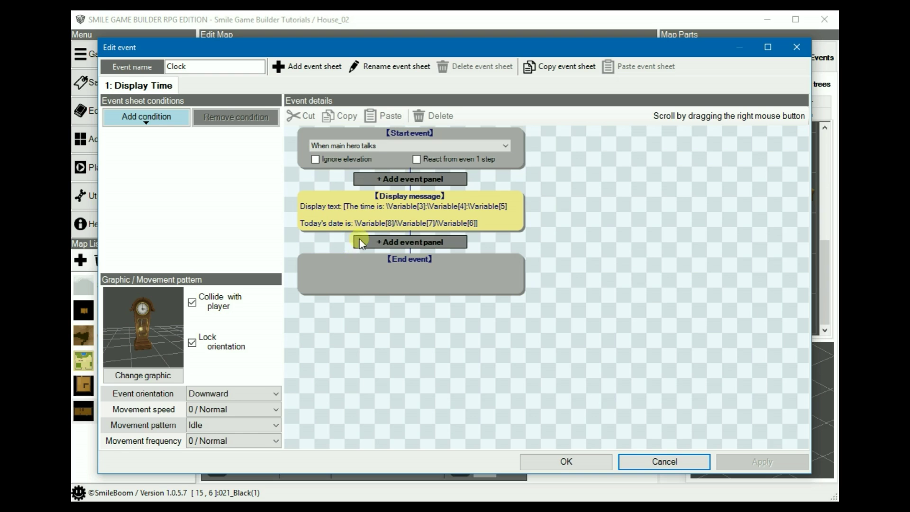
click(382, 240)
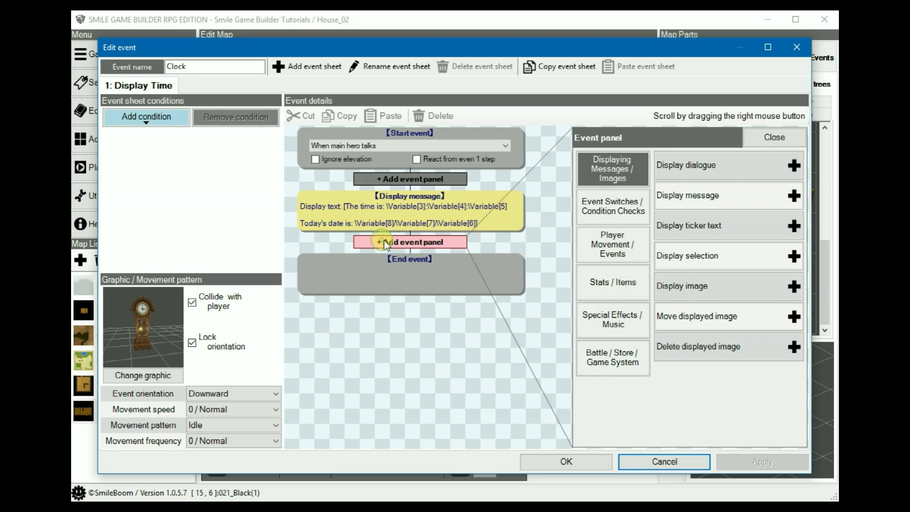
click(608, 211)
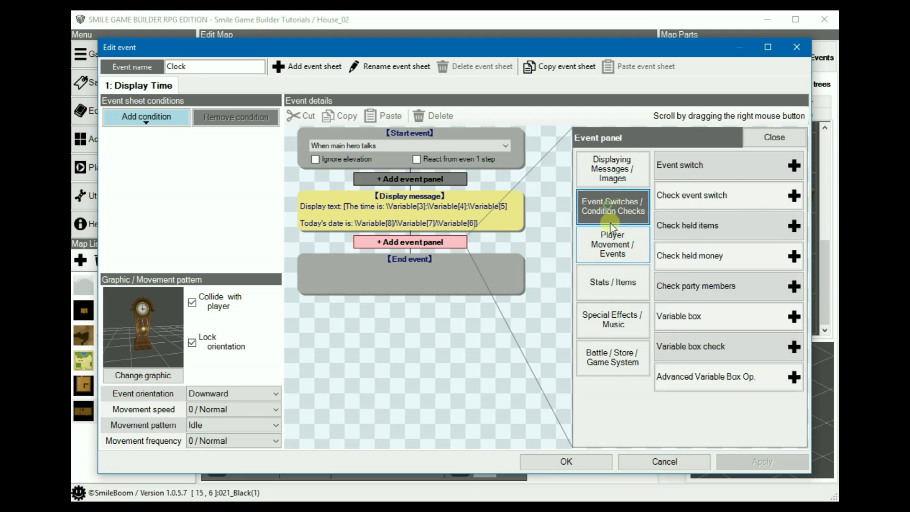
click(713, 346)
click(423, 250)
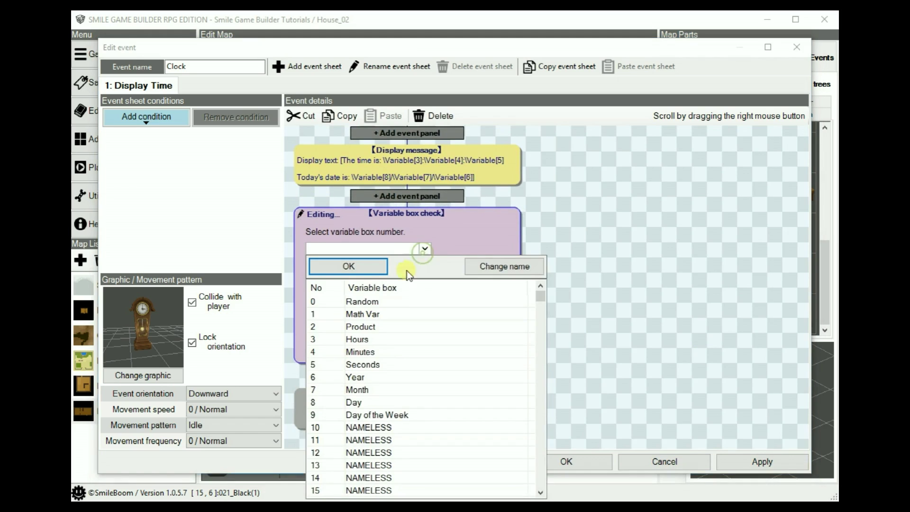
double_click(356, 414)
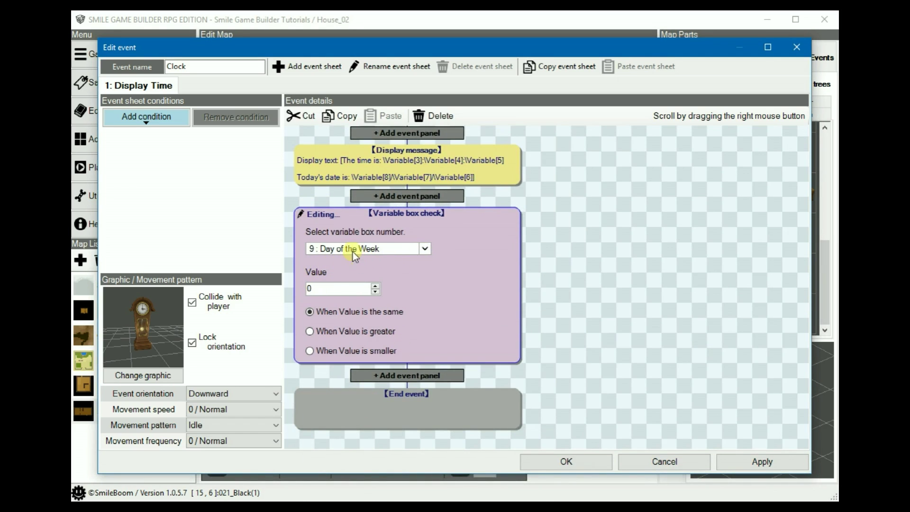
Remove the "Today's date is" line from the first display message, keeping only the time line
click(419, 166)
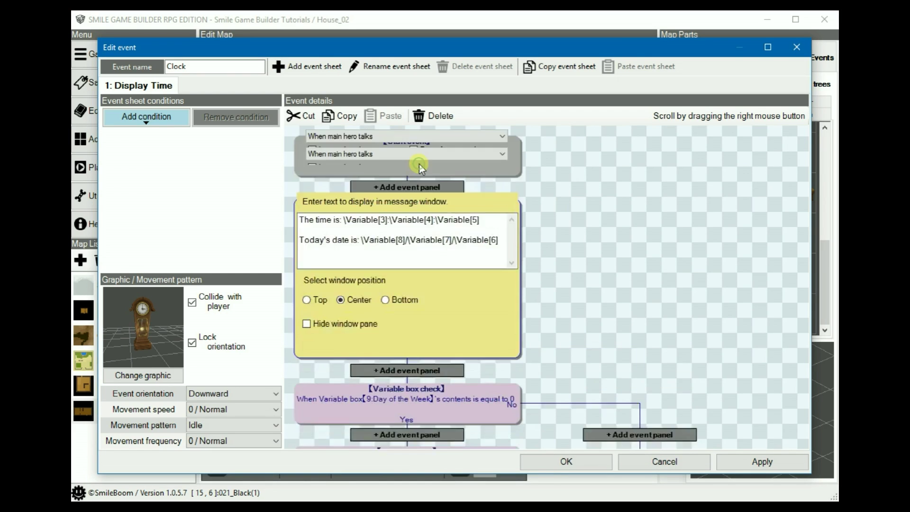
drag(499, 275, 295, 285)
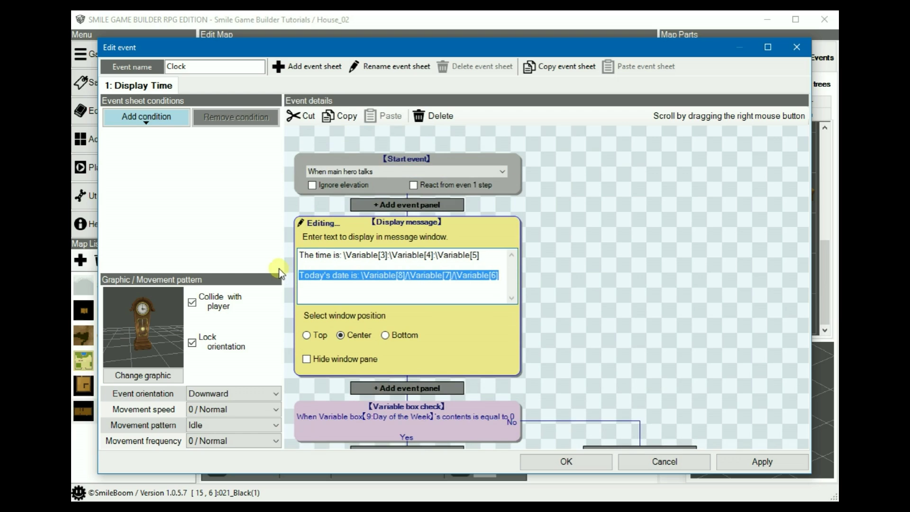
key(Delete)
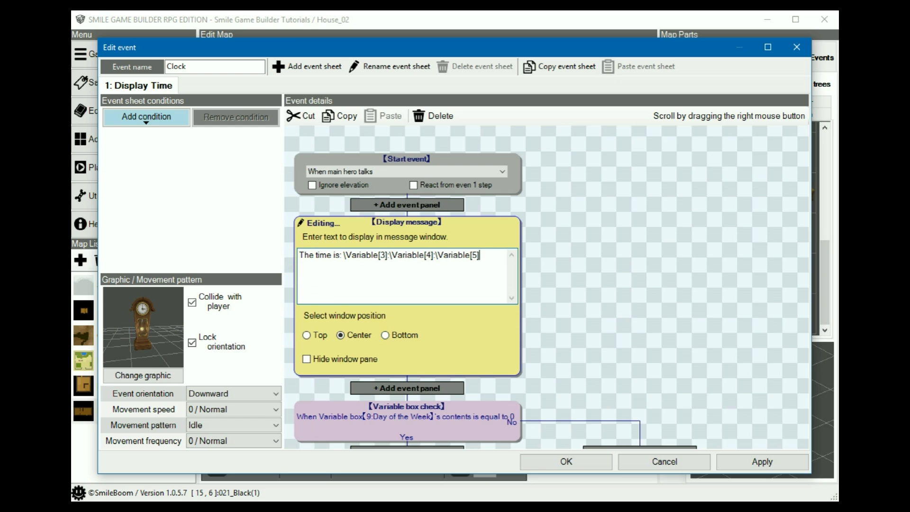
Add a Display message in the check's Yes branch reading "Today's date is: Day, \Variable[8]/\Variable[7]/\Variable[6]"
scroll(581, 320, down, 2)
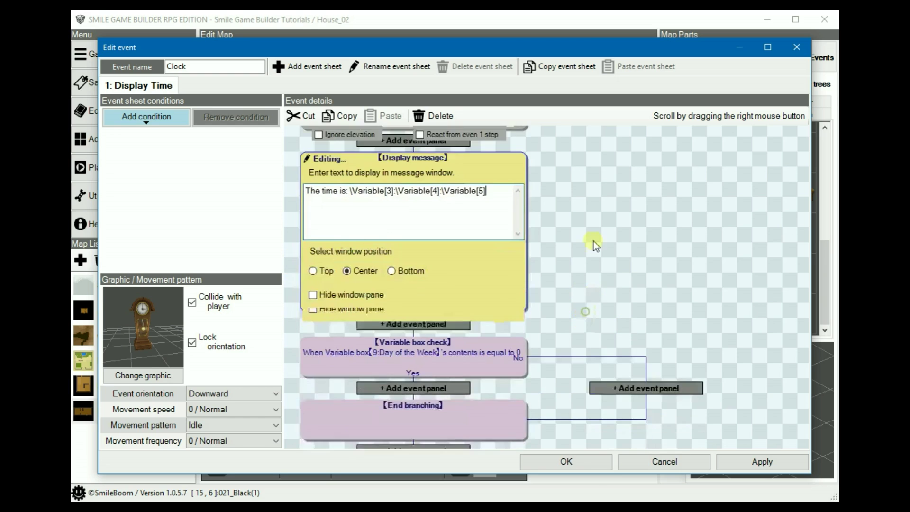
click(410, 328)
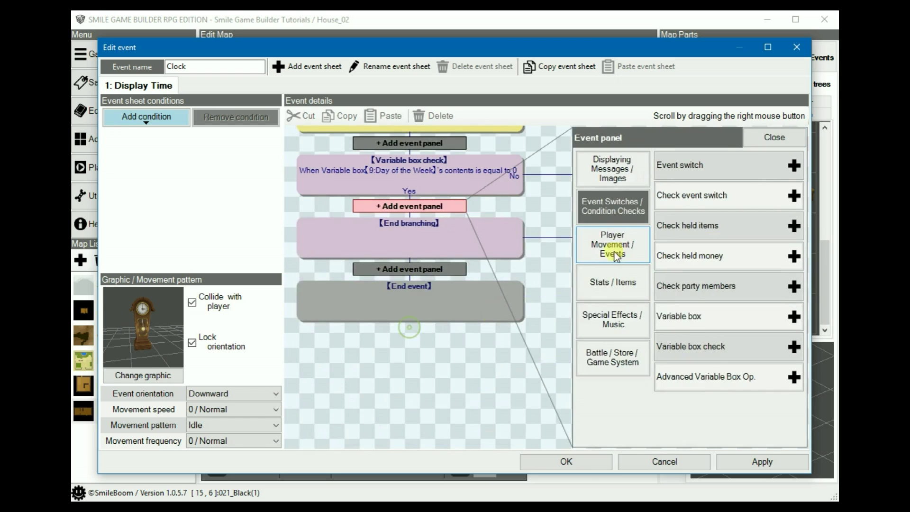
click(612, 169)
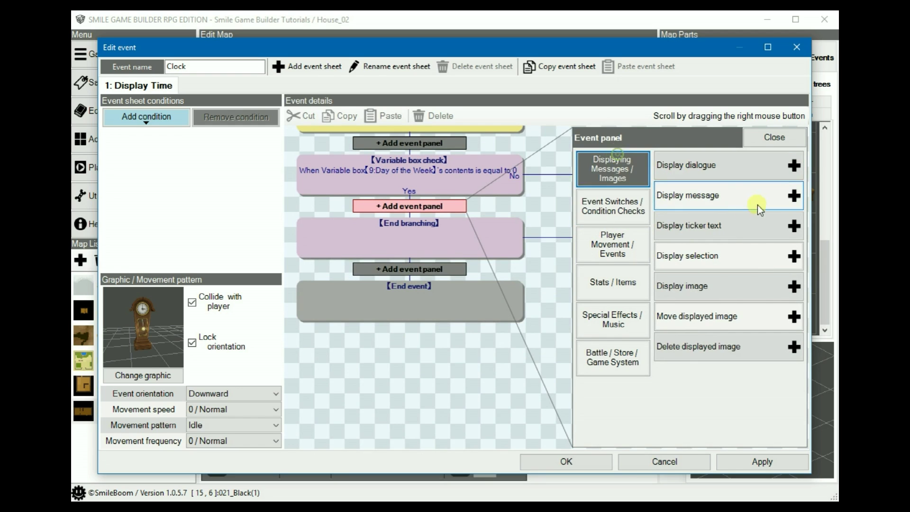
click(721, 195)
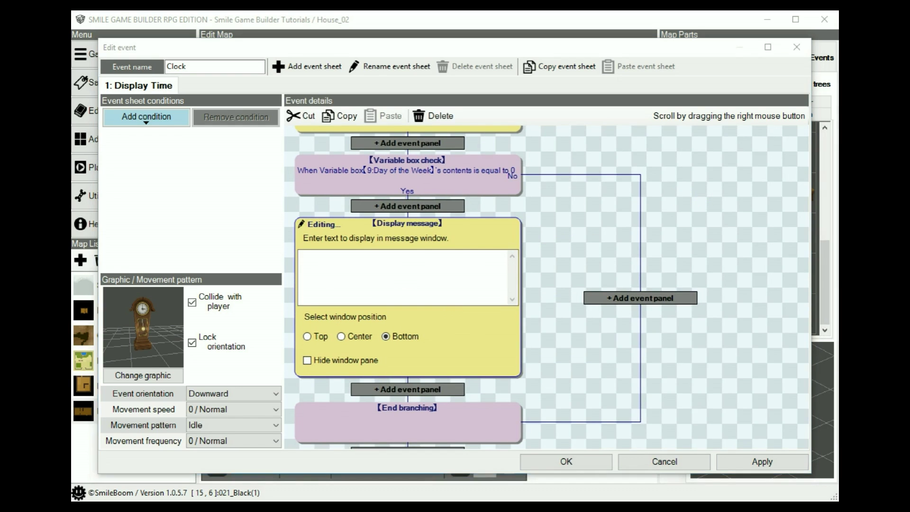
click(321, 274)
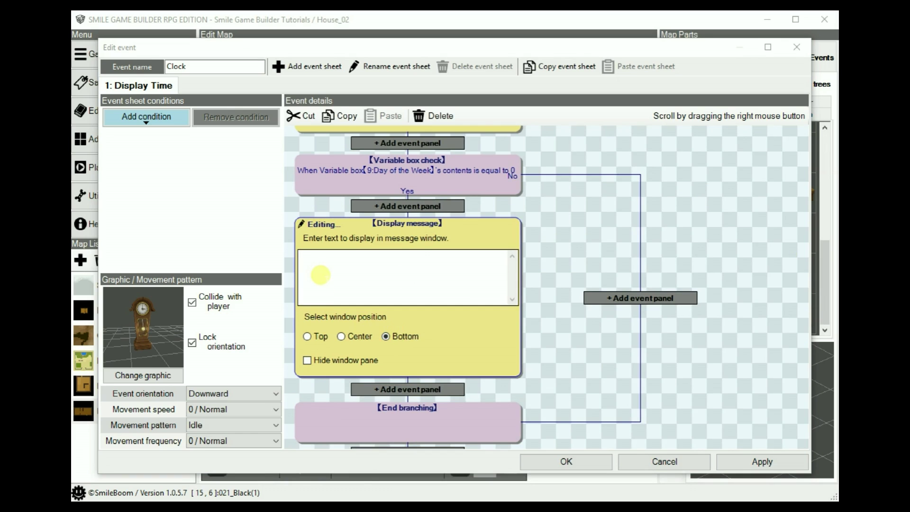
text(Today's date is: Day, \Variable[8]/\Variable[7]/\Variable[6])
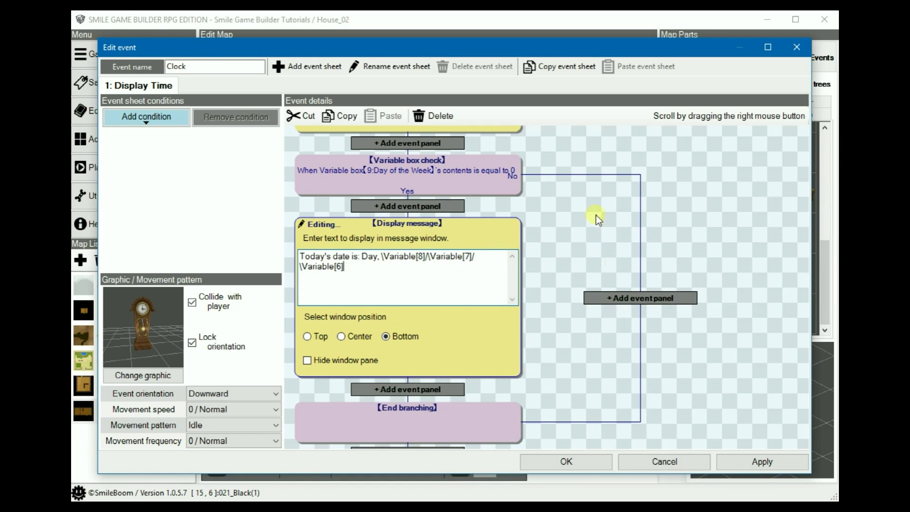
Copy the Day of the Week check with its date message into its own No branch, setting the copy's value to 1
click(437, 164)
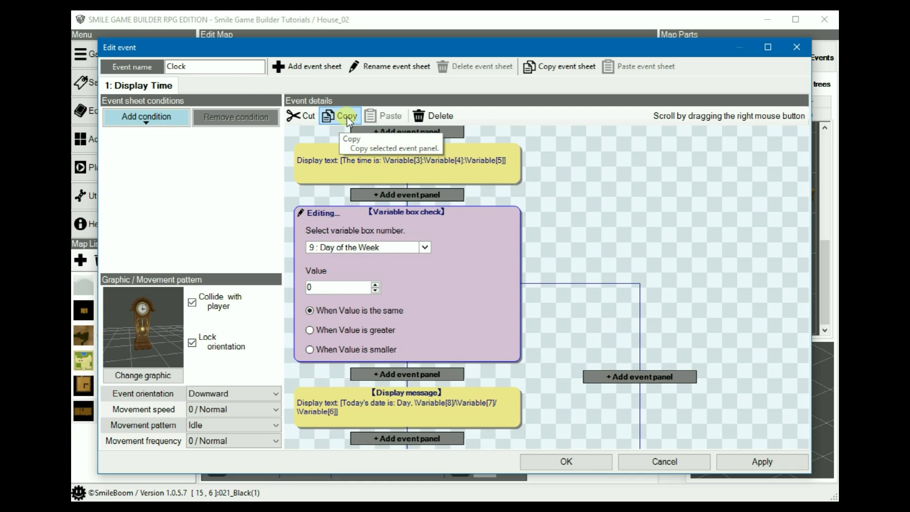
click(347, 117)
click(631, 377)
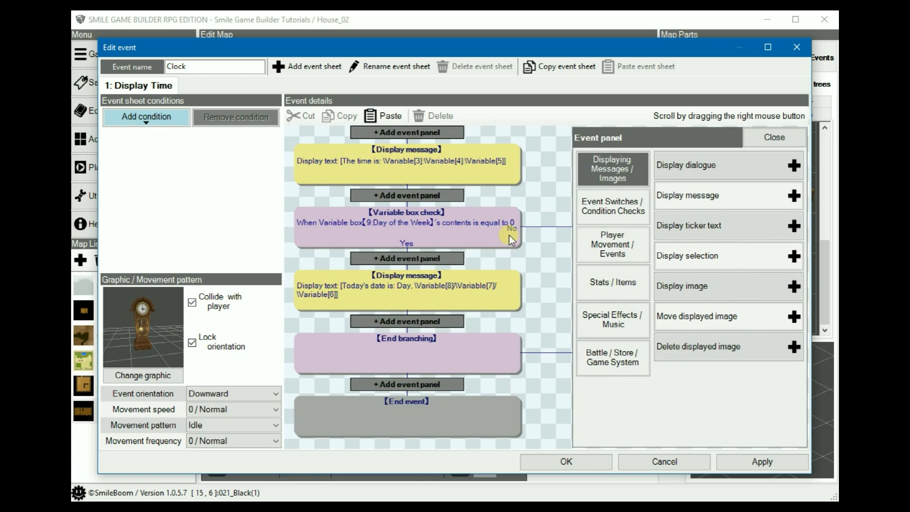
click(396, 117)
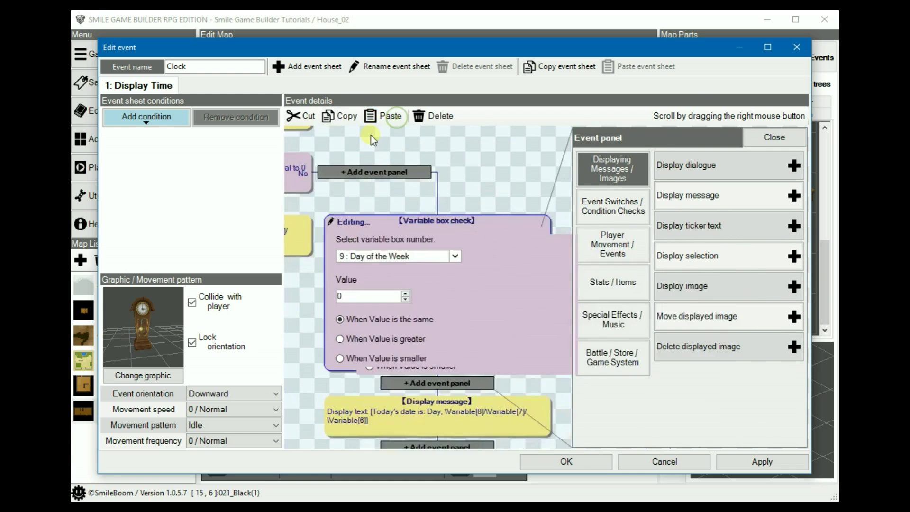
click(377, 285)
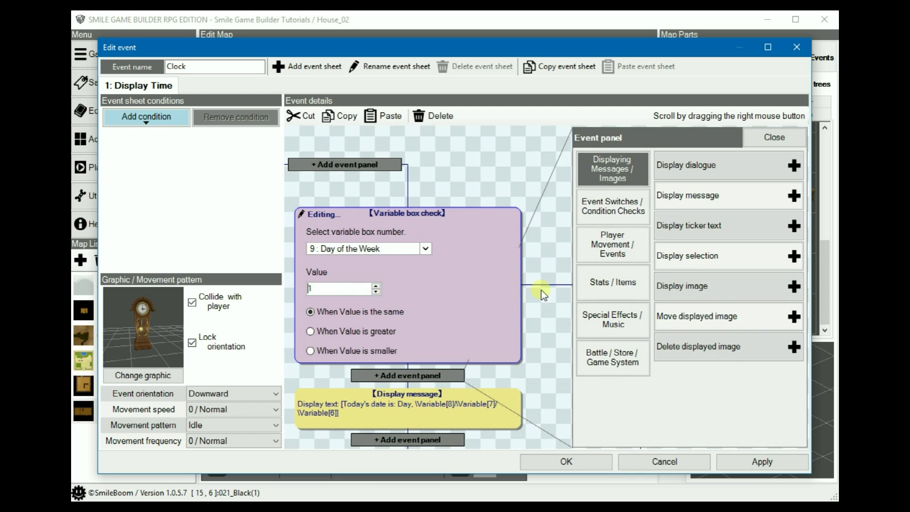
Paste another copy of the Day of the Week check into the value 1 check's No branch and set its value to 2
right_drag(536, 294, 330, 256)
click(426, 337)
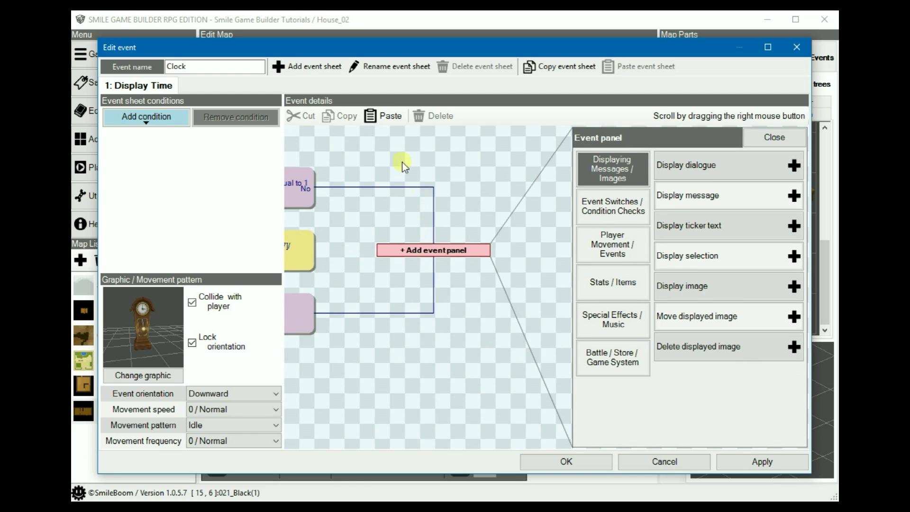
click(372, 118)
click(378, 285)
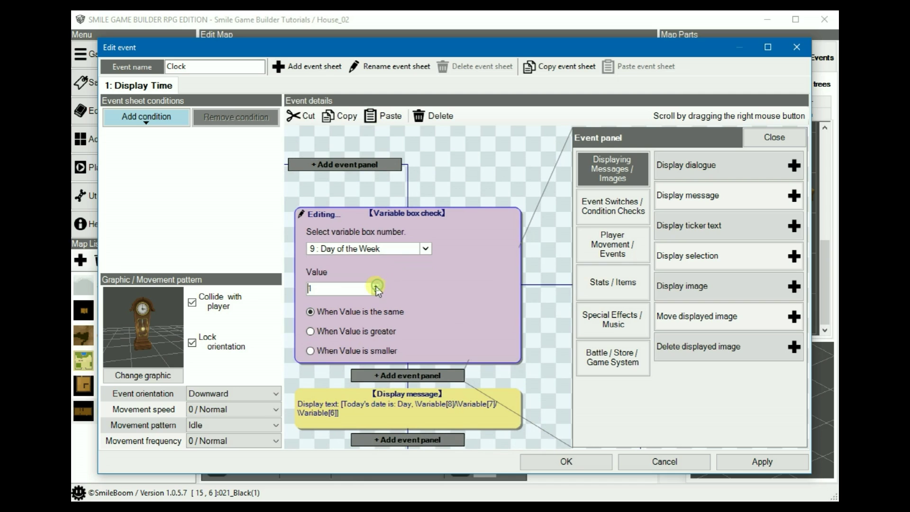
Paste the Day of the Week check into the value 2 check's No branch and set its value to 3
right_drag(514, 315, 319, 236)
click(385, 305)
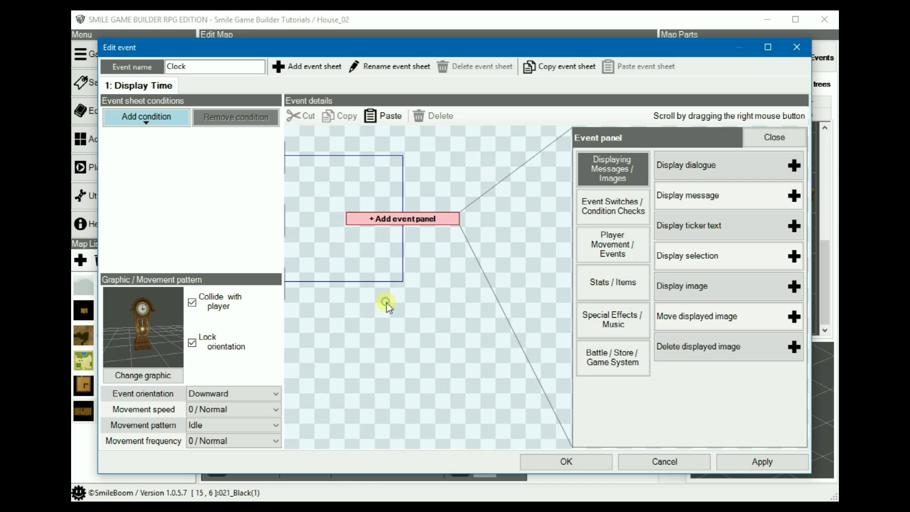
click(379, 121)
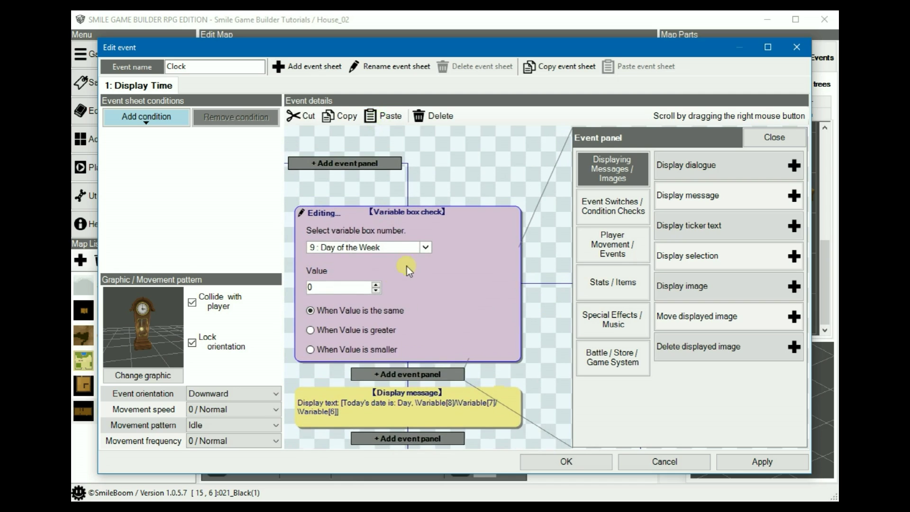
scroll(355, 284, up, 2)
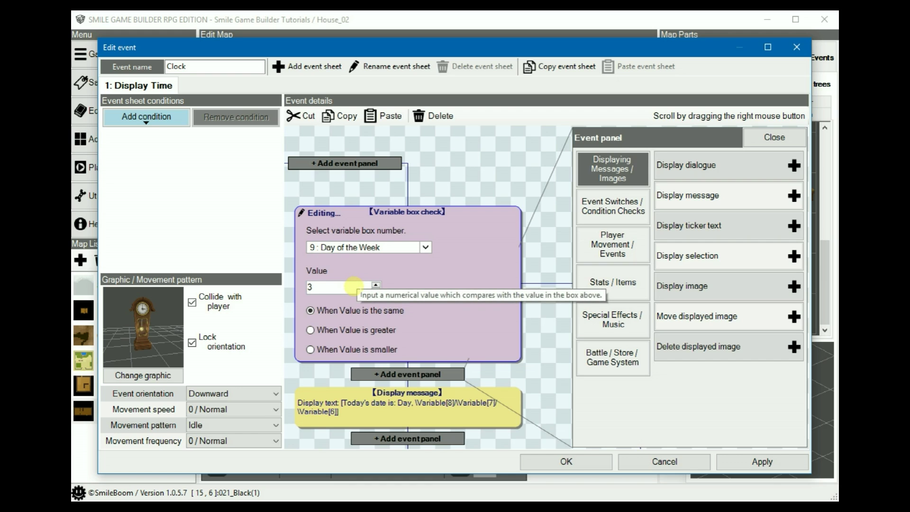
Paste the Day of the Week check into the value 3 check's No branch and set its value to 5
right_drag(535, 325, 340, 269)
click(439, 322)
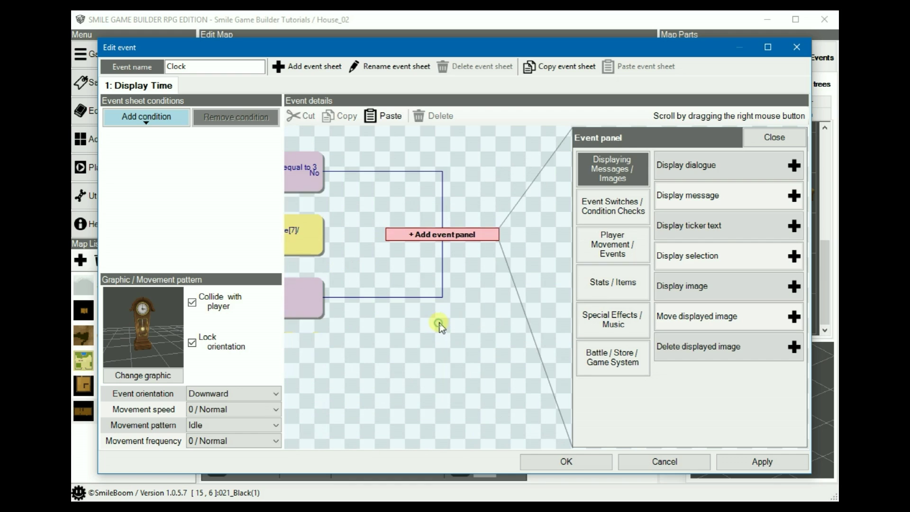
click(382, 116)
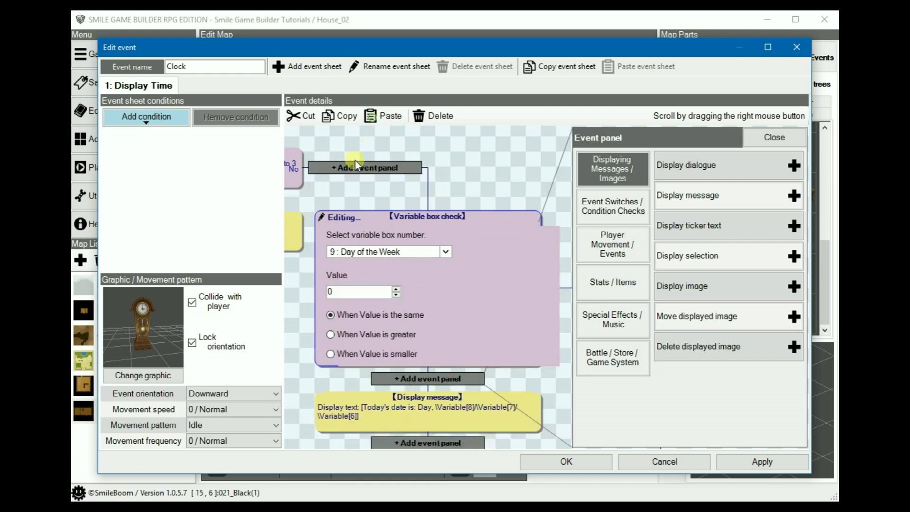
click(377, 286)
click(377, 285)
double_click(377, 286)
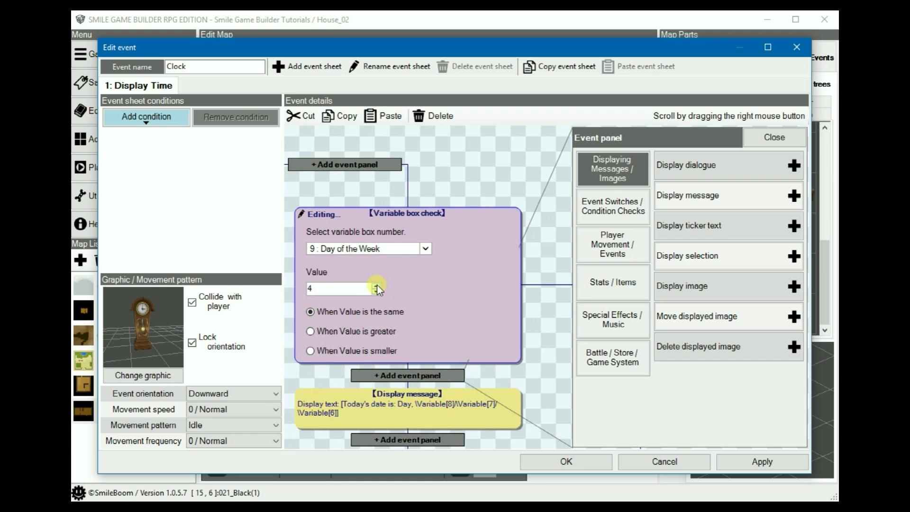
click(377, 285)
Paste the Day of the Week check into the value 5 check's No branch and set its value to 6
right_drag(548, 289, 388, 201)
click(464, 297)
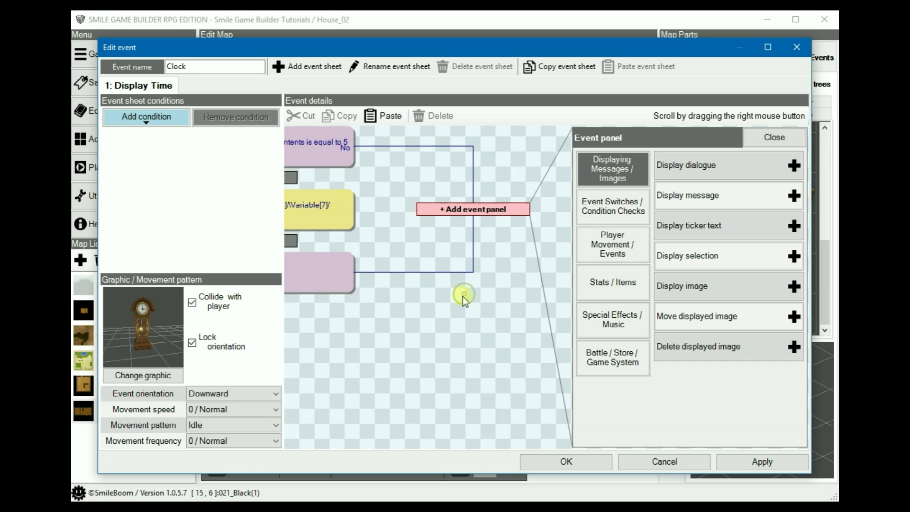
click(381, 115)
click(376, 284)
click(376, 285)
click(376, 284)
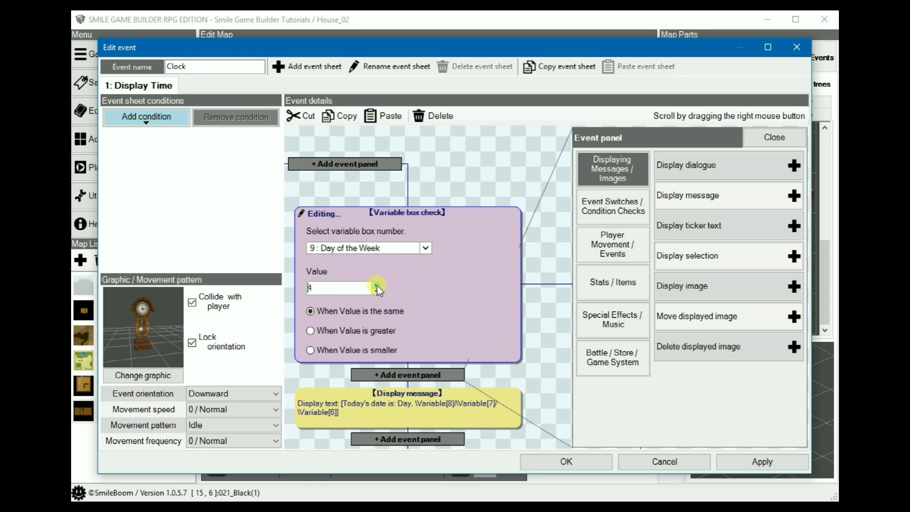
click(376, 284)
click(377, 285)
click(376, 284)
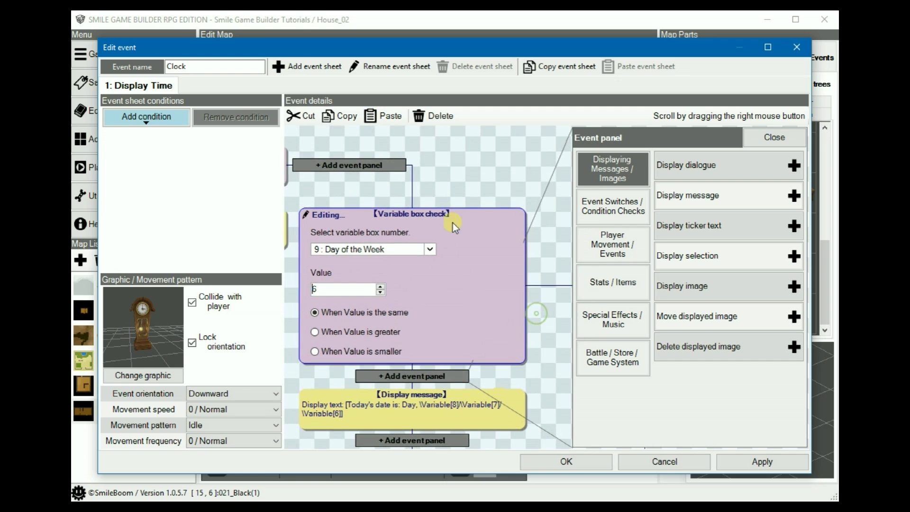
Replace "Day" with "Sunday" in the date message under the value 0 check
click(340, 140)
right_drag(617, 161, 624, 164)
right_drag(311, 318, 545, 339)
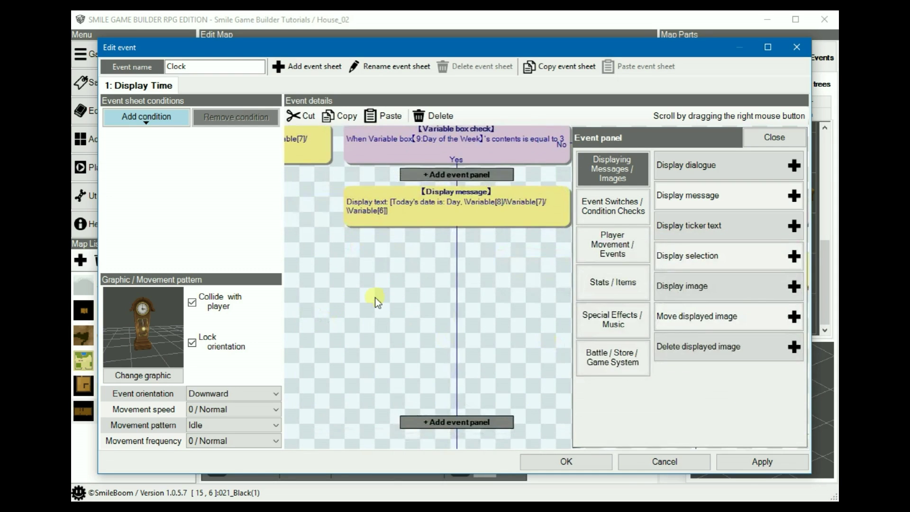
right_drag(288, 279, 525, 357)
right_drag(406, 326, 354, 254)
click(354, 254)
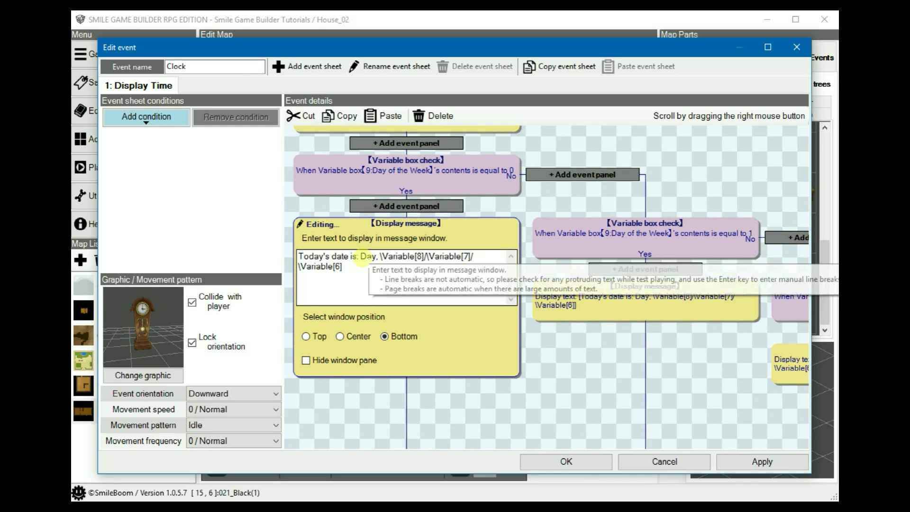
double_click(368, 256)
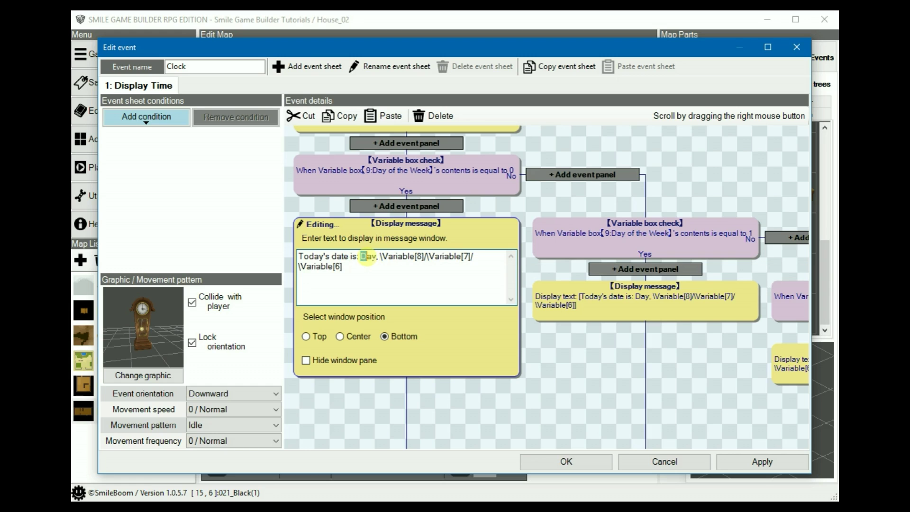
drag(366, 257, 361, 258)
text(Sund)
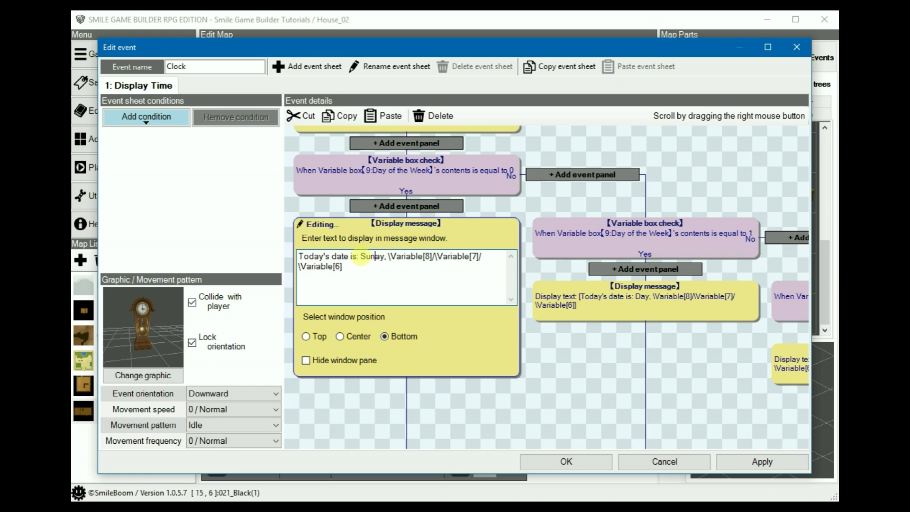
Replace "Day" with "Monday" in the date message under the value 1 check
click(562, 319)
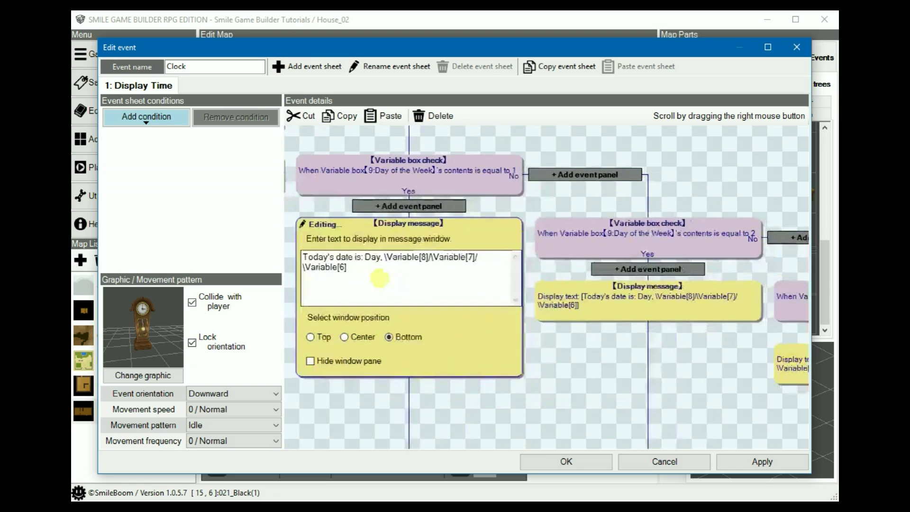
drag(361, 256, 379, 257)
key(BackSpace)
text(Monday)
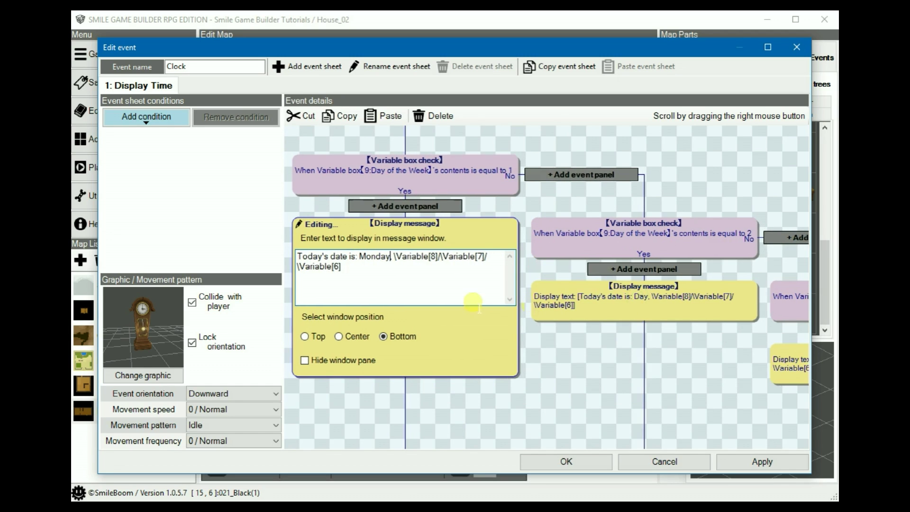
Replace "Day" with "Tuesday" in the date message under the value 2 check
click(611, 309)
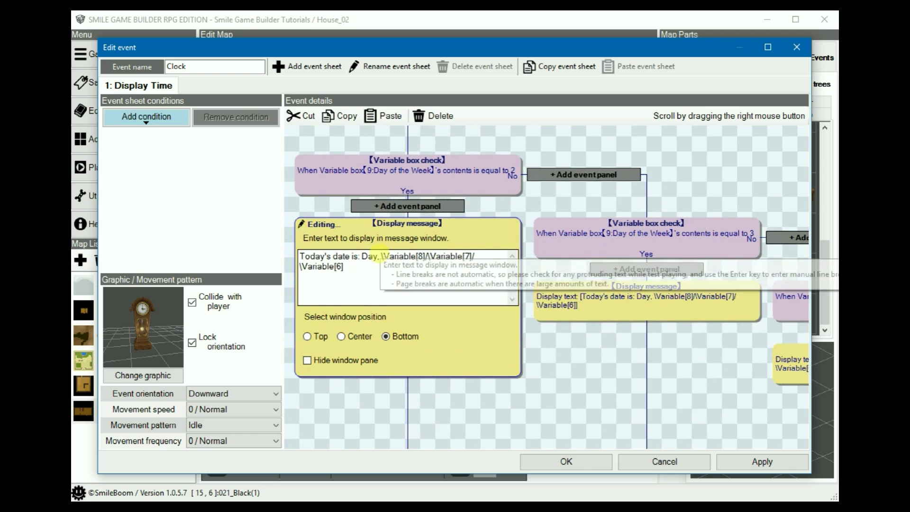
double_click(372, 256)
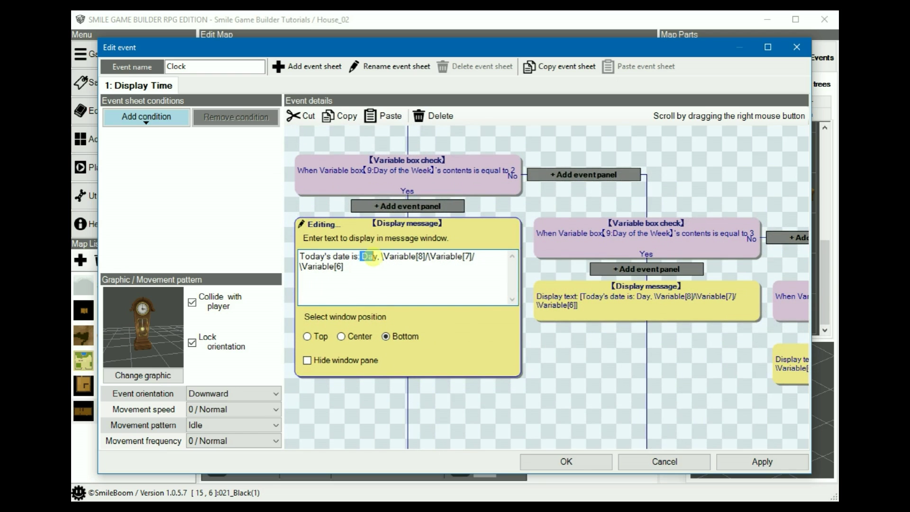
text(Tue)
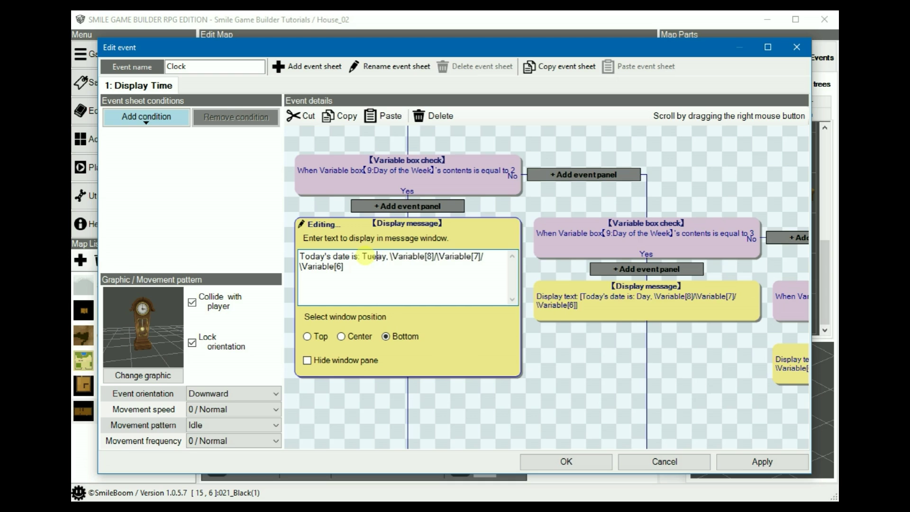
text(sd)
Replace "Day" with "Wednesday" in the date message under the value 3 check
click(555, 302)
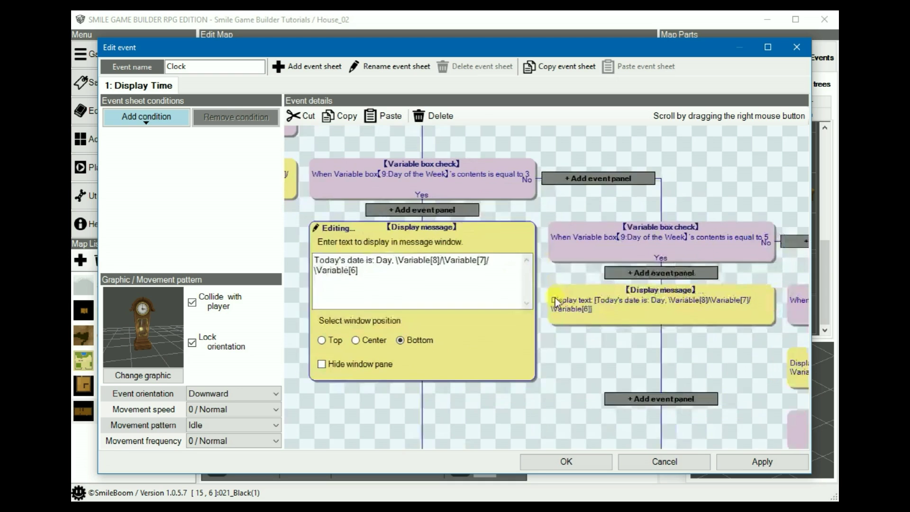
click(361, 256)
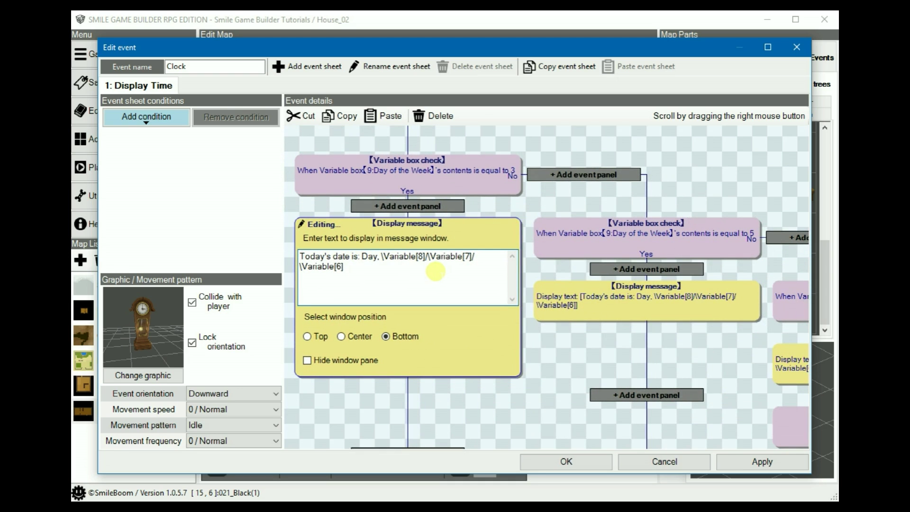
key(Delete)
text(Wedme)
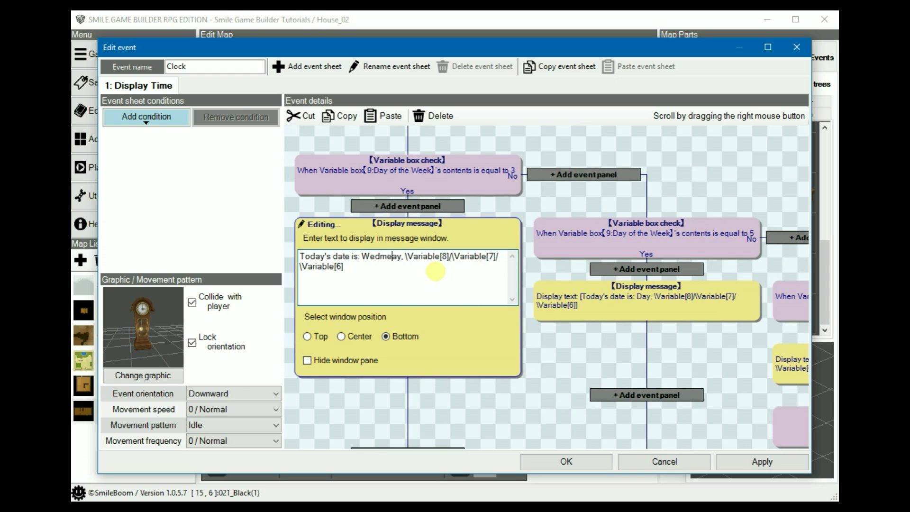
text(sd)
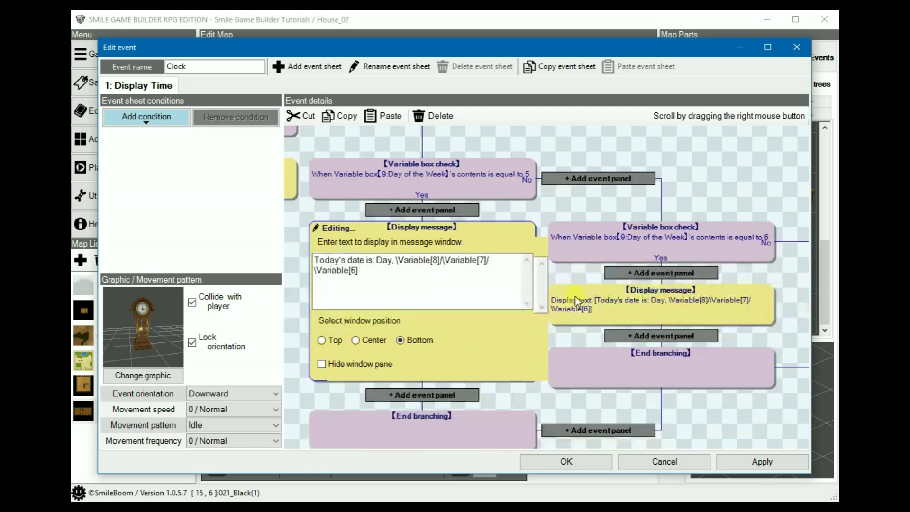
Replace "Day" with "Thursday" in the date message under the value 5 check
click(361, 256)
key(Delete)
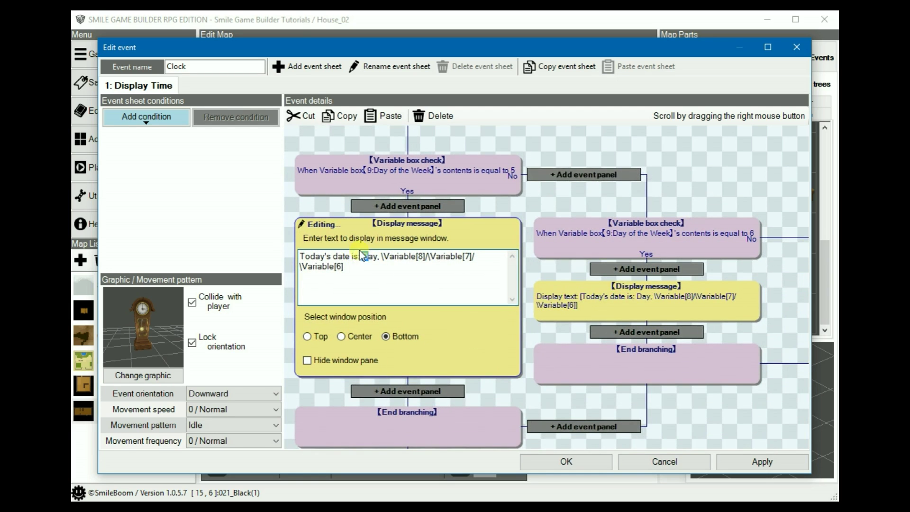
text(Thursd)
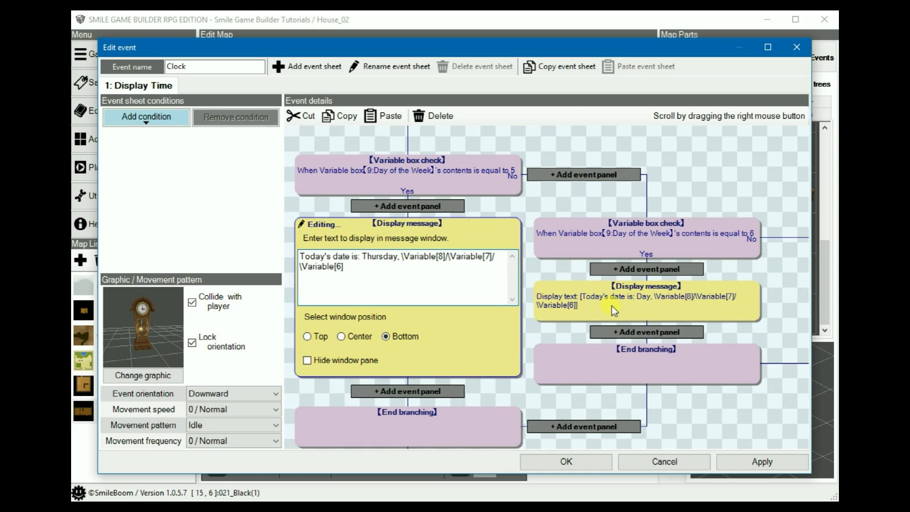
Set the value of the Day of the Week check above the Thursday message to 4
right_drag(763, 290, 804, 286)
right_drag(303, 255, 513, 310)
click(653, 217)
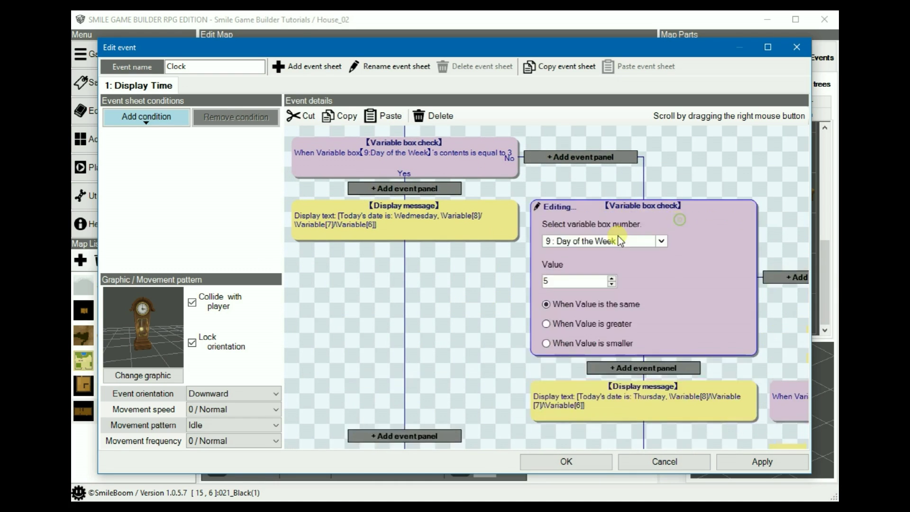
click(375, 291)
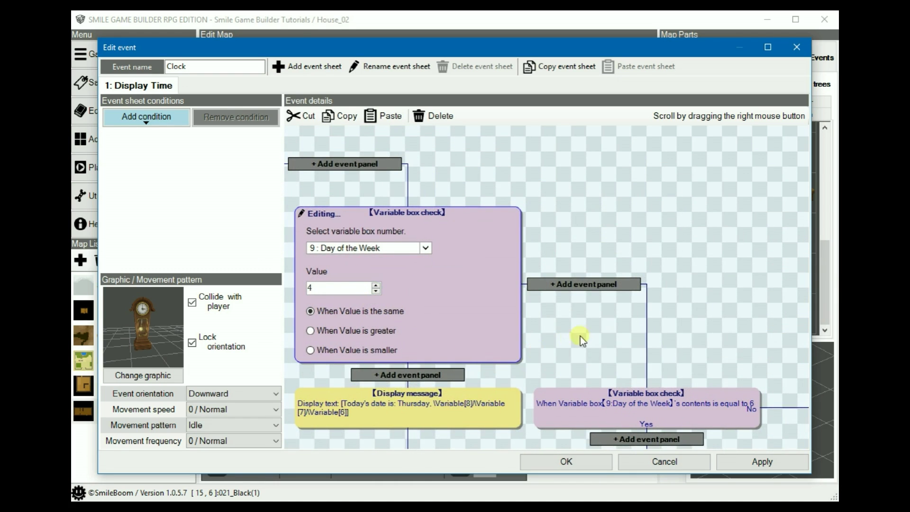
Set the value of the last Day of the Week check in the chain to 5
right_drag(580, 335, 487, 249)
click(550, 328)
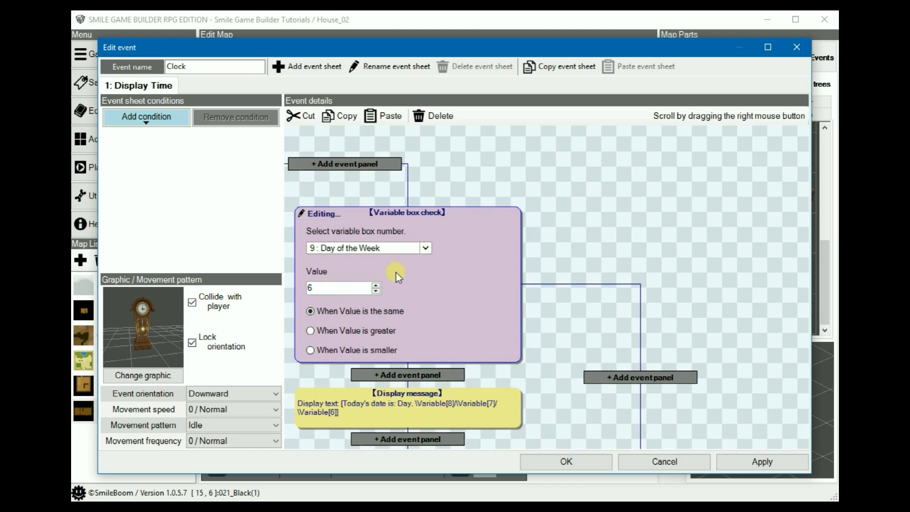
click(377, 293)
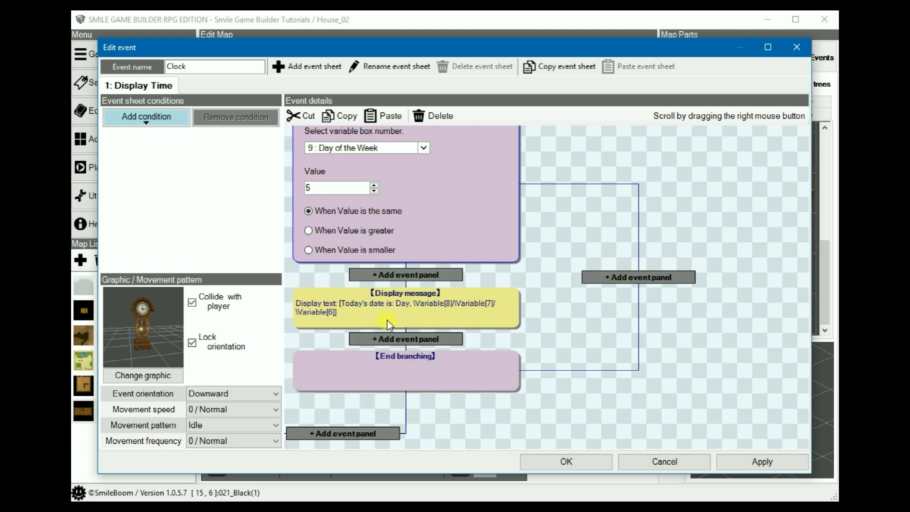
Replace "Day" with "Friday" in the date message under the value 5 check
click(388, 310)
double_click(368, 255)
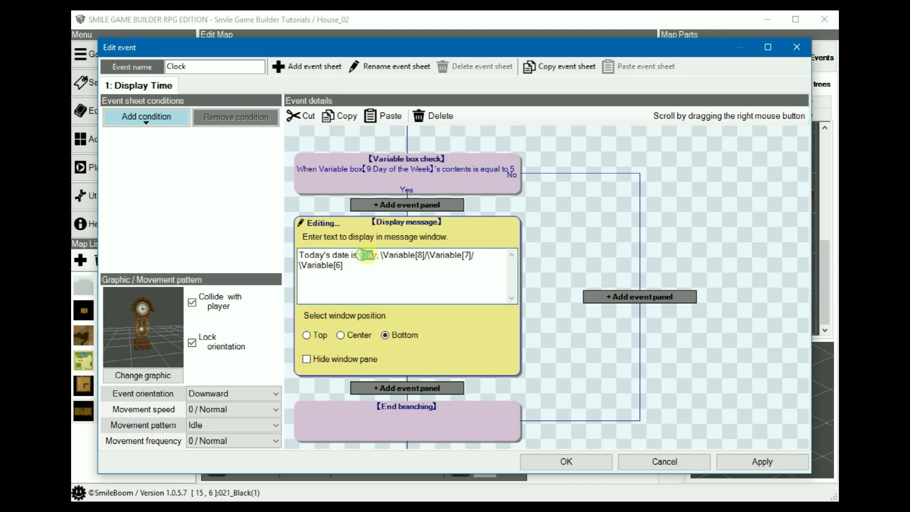
text(Frid)
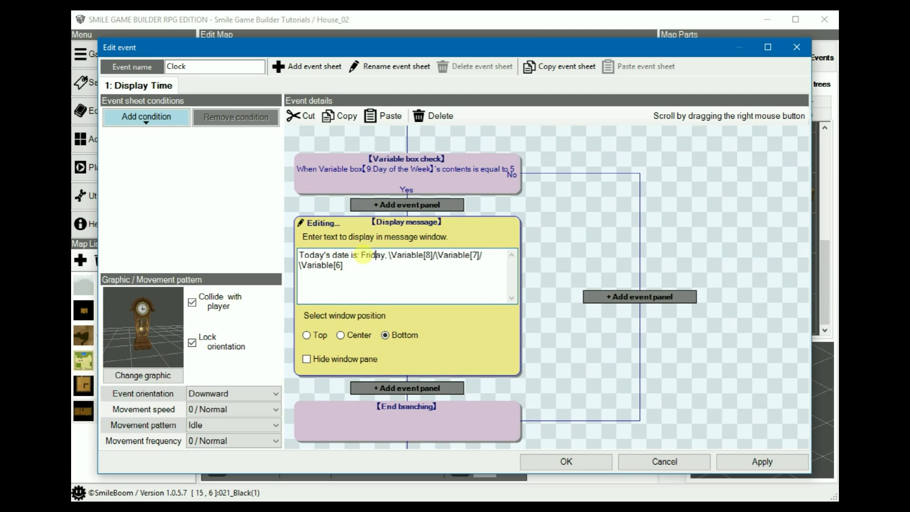
click(626, 287)
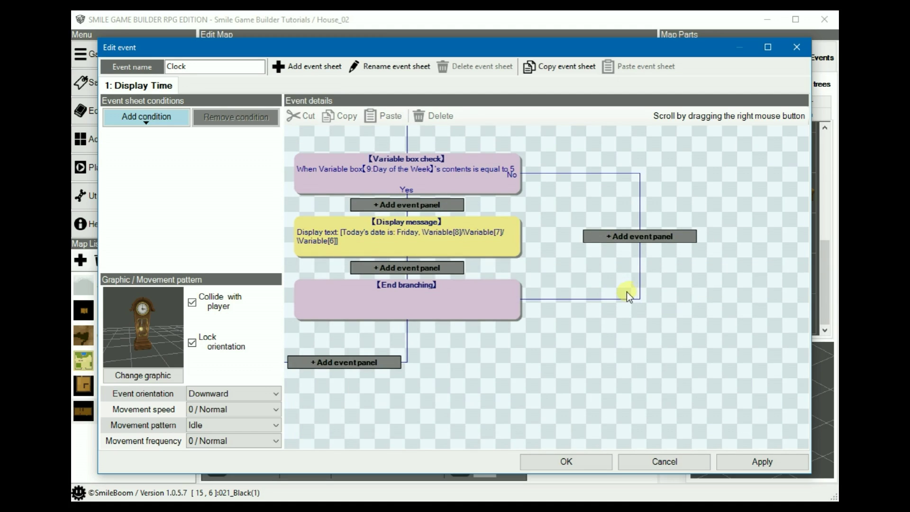
Paste the copied Day of the Week check into the No branch of the value 5 check and set its value to 6
click(631, 232)
click(384, 116)
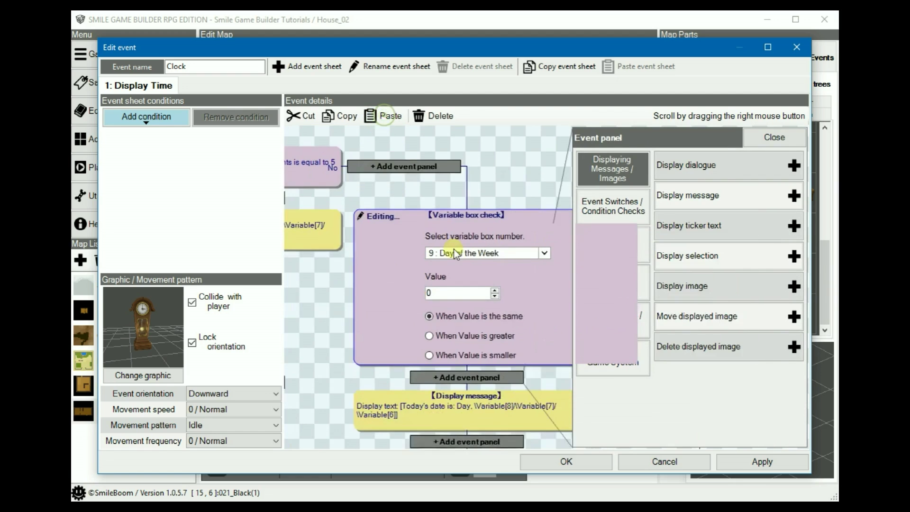
click(376, 286)
click(375, 286)
click(375, 286)
click(373, 285)
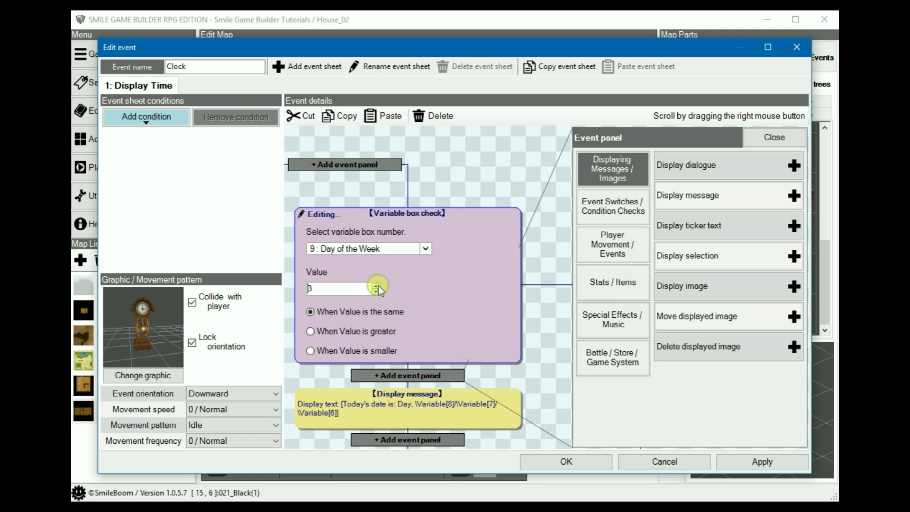
click(377, 284)
click(377, 284)
click(377, 284)
Replace "Day" with "Saturday" in the date message under the value 6 check
click(417, 400)
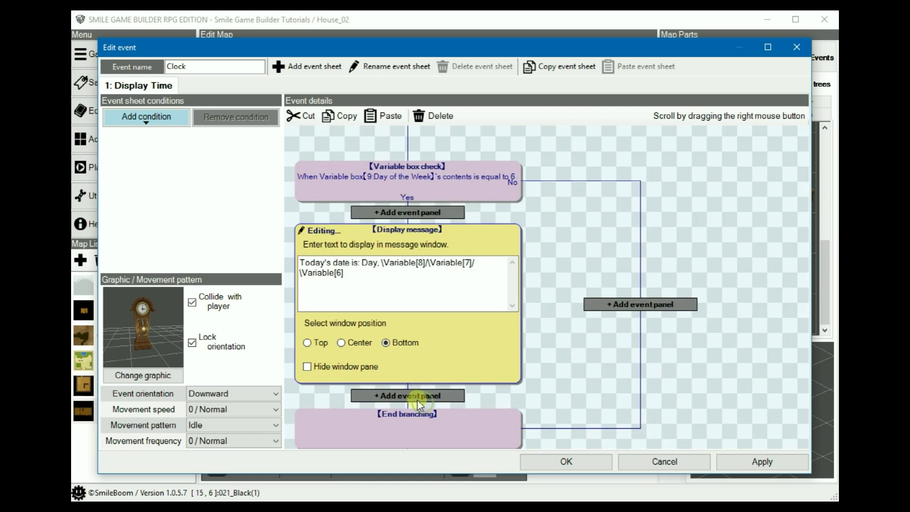
click(362, 256)
key(BackSpace)
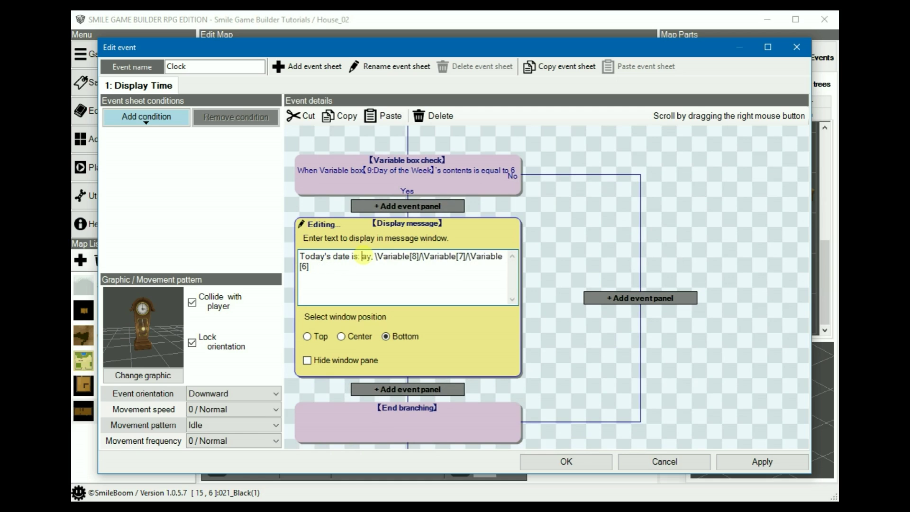
text(Saturd)
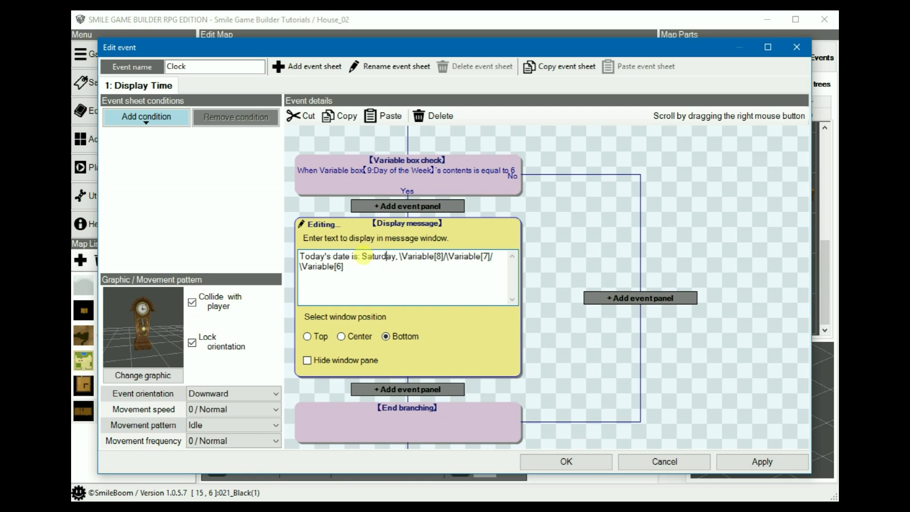
right_drag(550, 203, 736, 240)
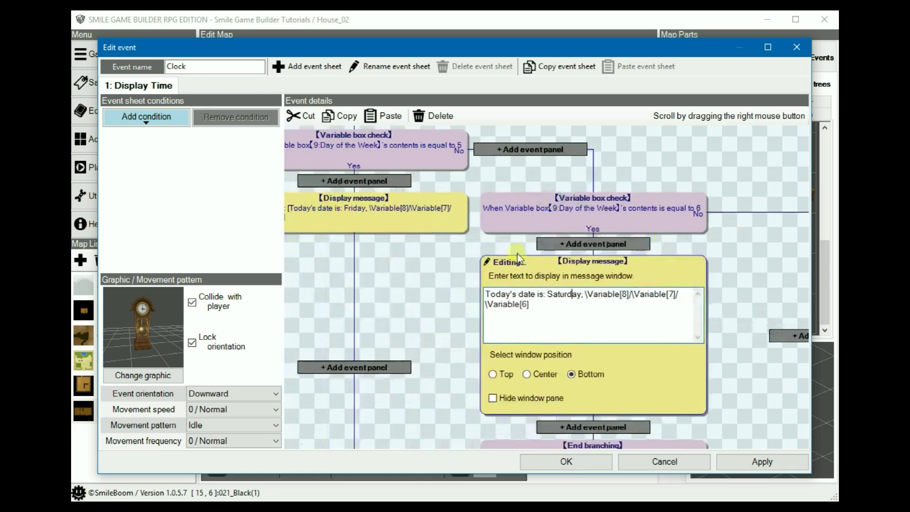
click(368, 298)
Review the chain of Day of the Week checks and their weekday messages from Sunday through Saturday
right_drag(683, 147, 805, 264)
right_drag(336, 353, 672, 339)
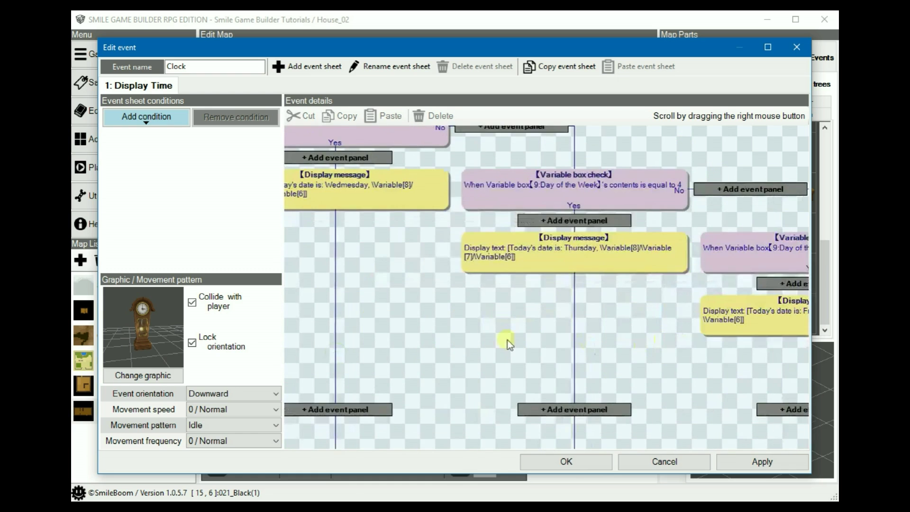
right_drag(423, 332, 710, 391)
right_drag(482, 327, 630, 408)
right_drag(422, 330, 586, 401)
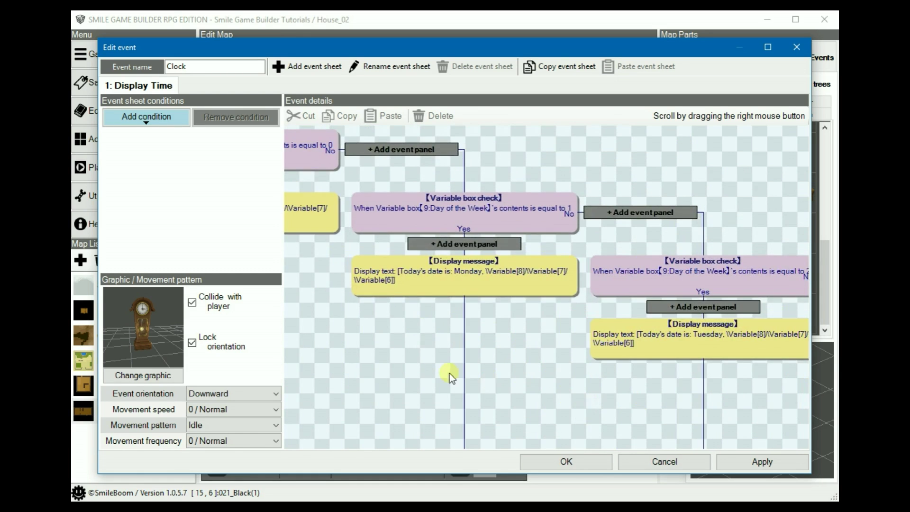
right_drag(449, 373, 624, 397)
right_drag(446, 369, 448, 373)
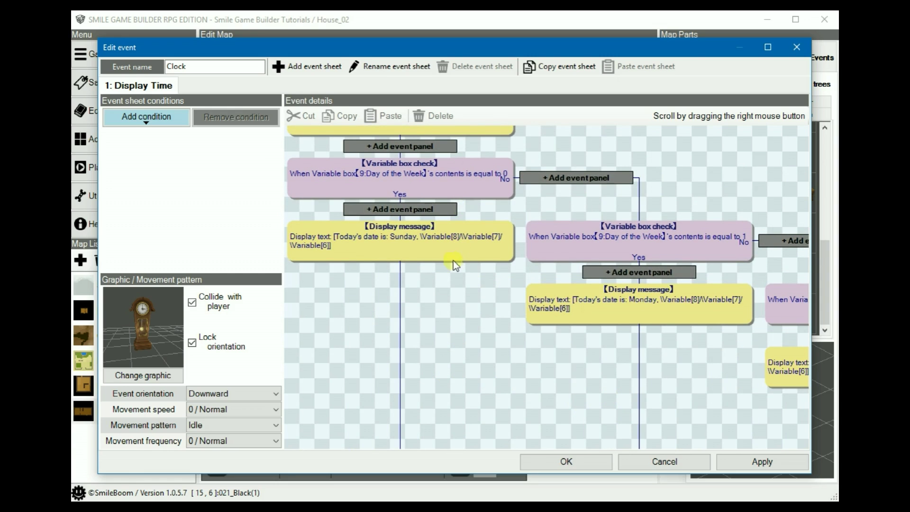
right_drag(600, 370, 458, 250)
right_drag(586, 308, 364, 289)
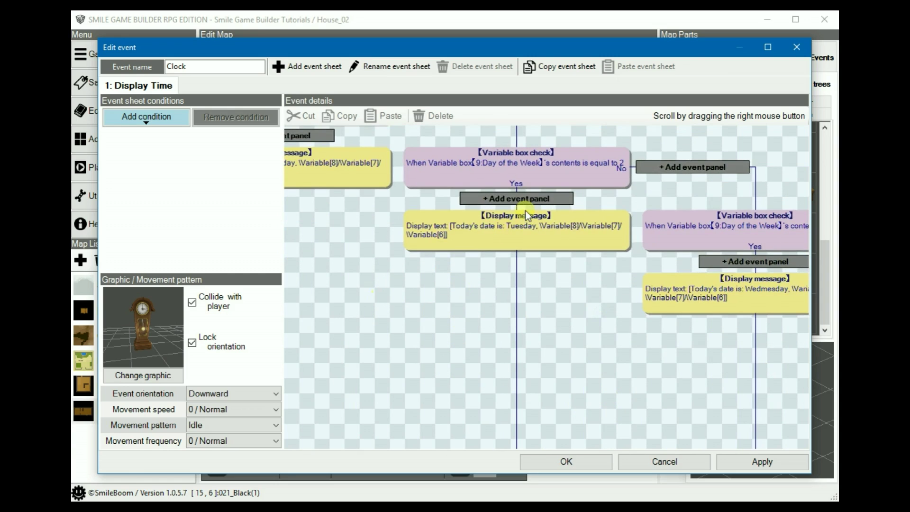
right_drag(582, 333, 310, 316)
right_drag(518, 350, 317, 298)
right_drag(564, 364, 402, 336)
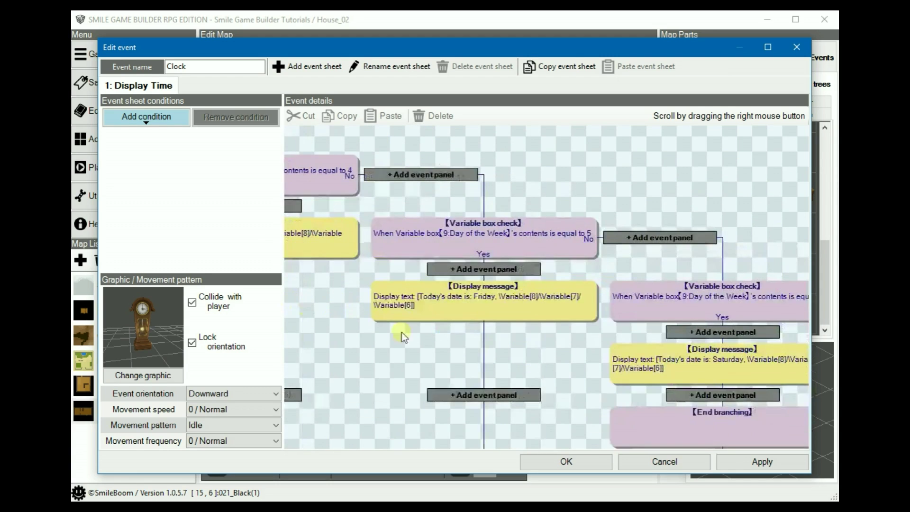
right_drag(544, 357, 331, 307)
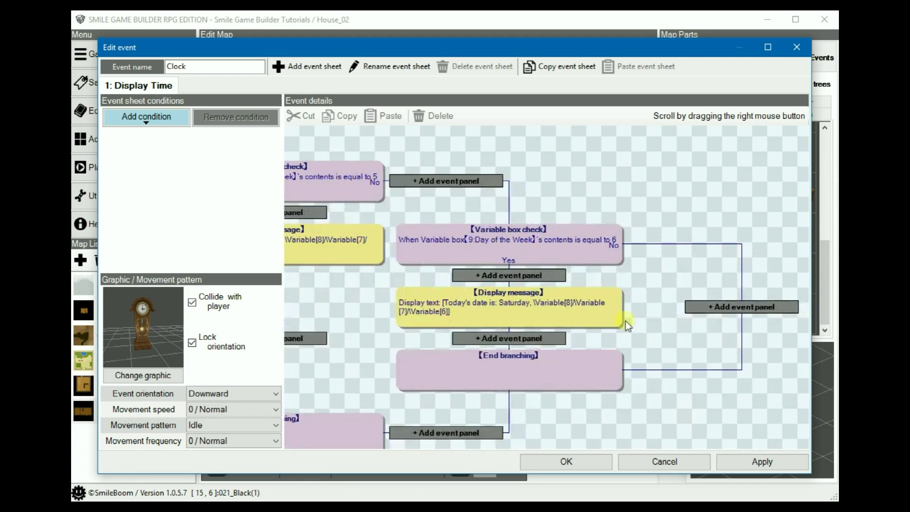
right_drag(652, 299, 634, 290)
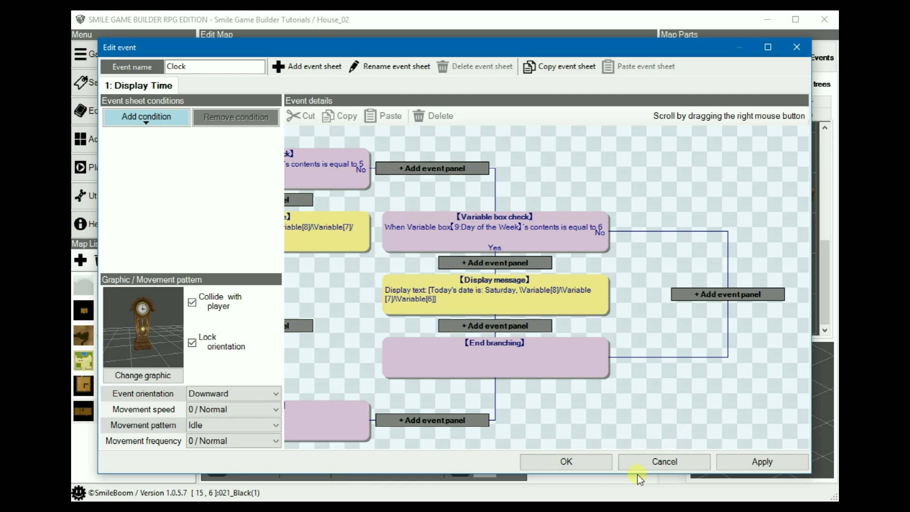
Accept the finished Clock event and return to the House_02 map
click(571, 461)
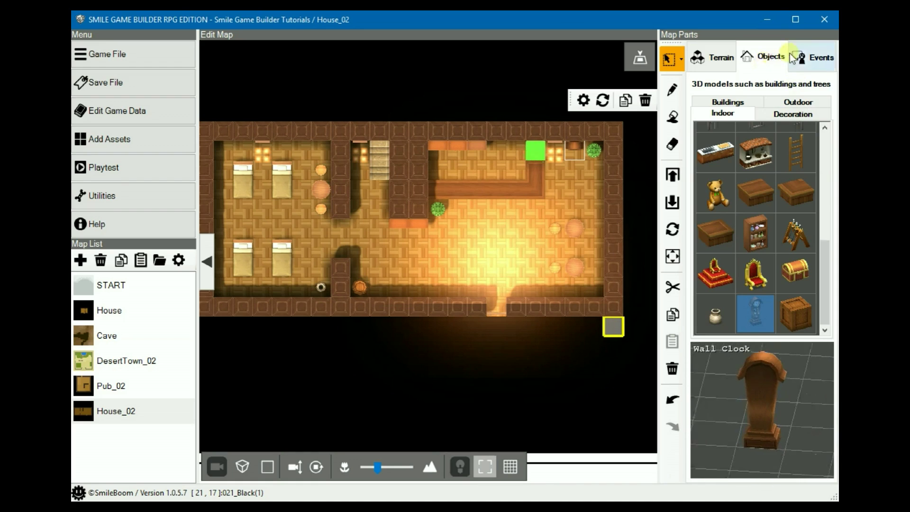
Place an "Inn - located behind a counter" event with its default settings on the floor tile behind the service counter
click(810, 56)
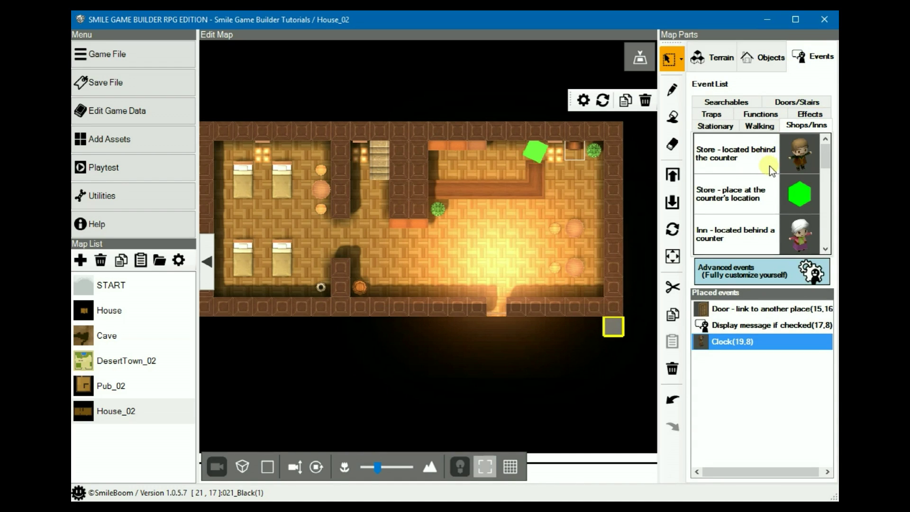
click(824, 254)
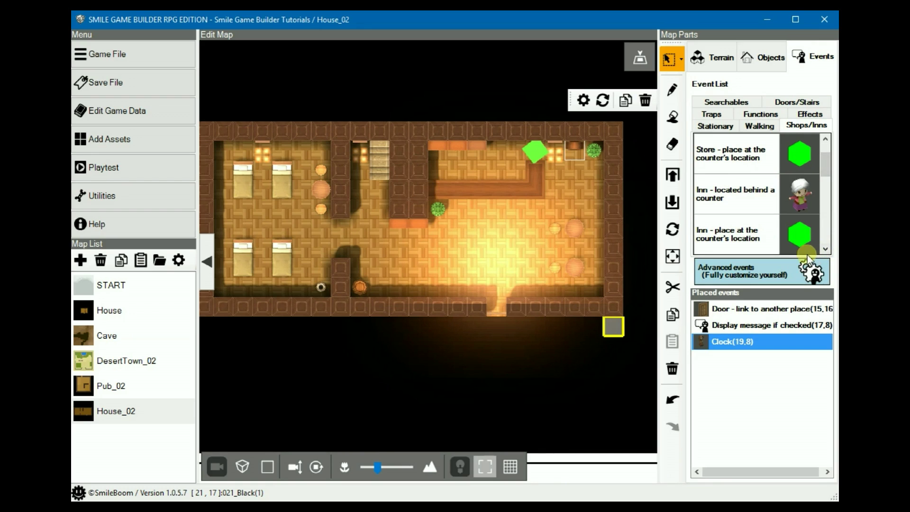
click(772, 199)
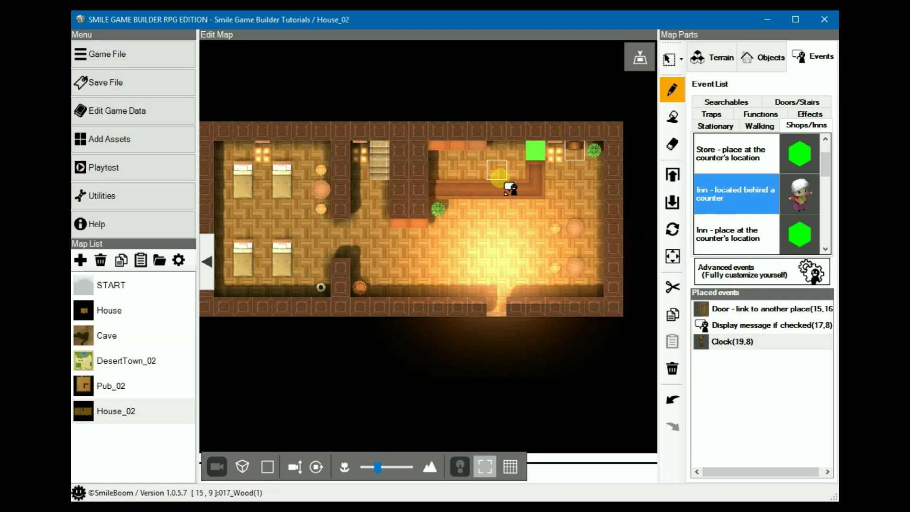
click(498, 176)
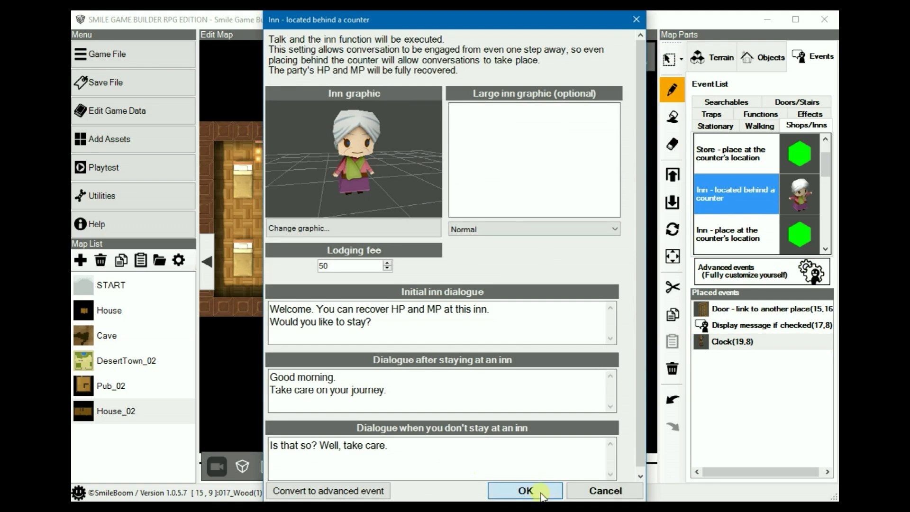
click(523, 485)
Place an "Inn - place at the counter's location" event with default settings in front of the counter and move it onto the counter tile
click(801, 246)
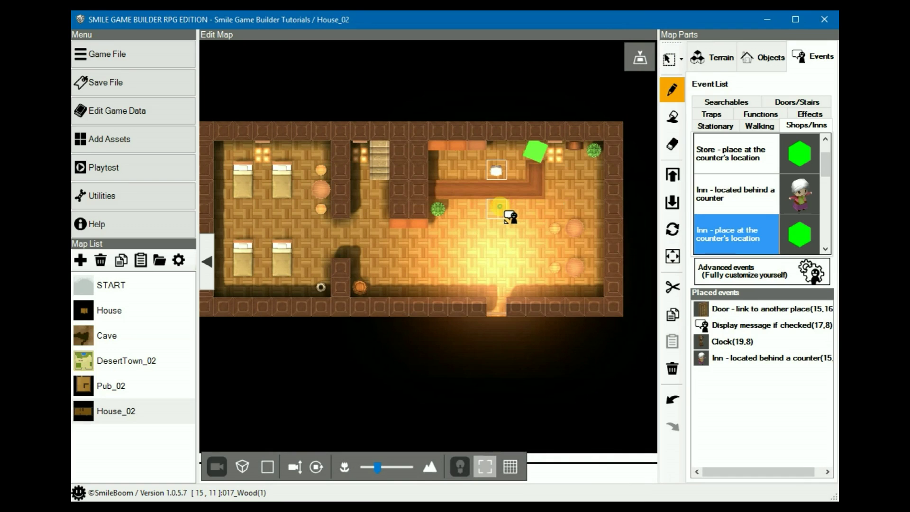
click(511, 214)
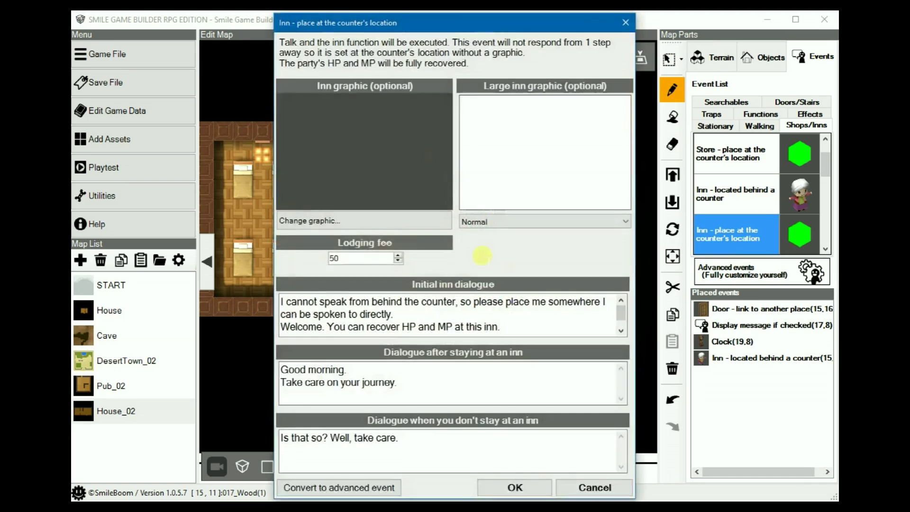
click(516, 488)
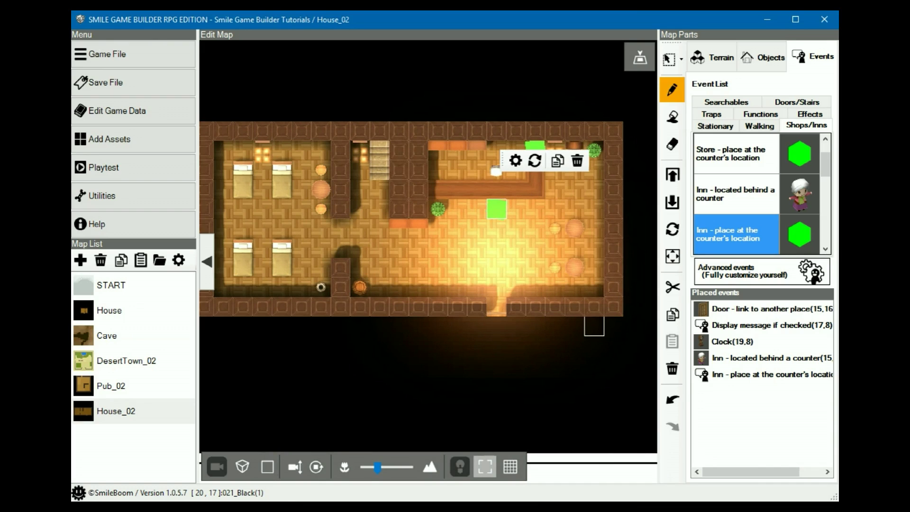
click(503, 206)
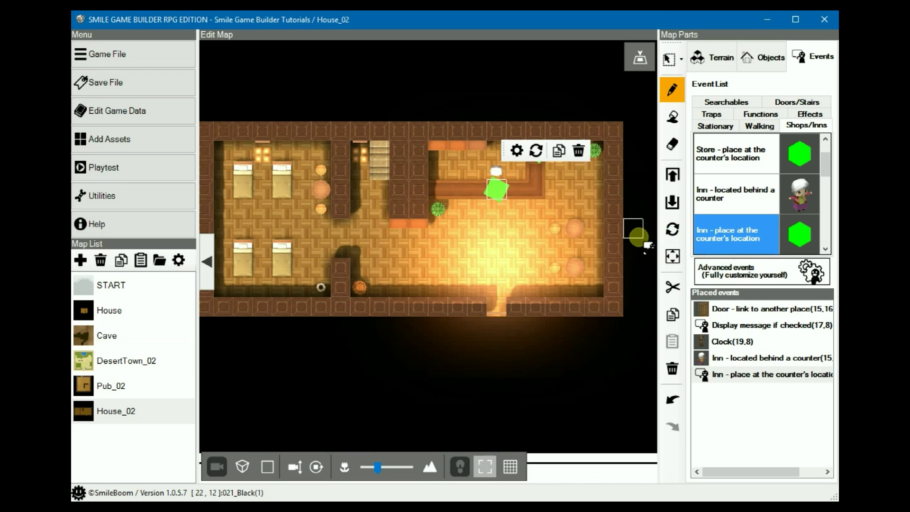
click(711, 231)
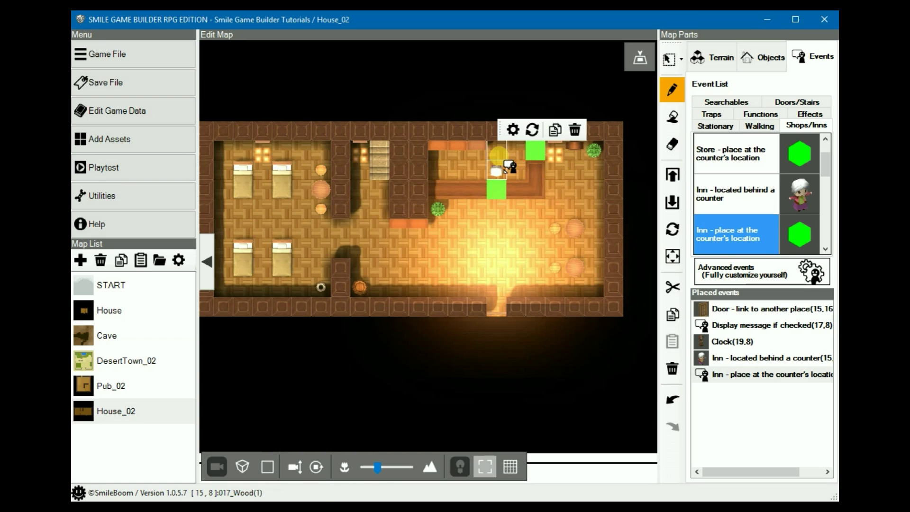
Move the innkeeper one tile farther from the counter, and return her to the tile directly behind it
click(499, 187)
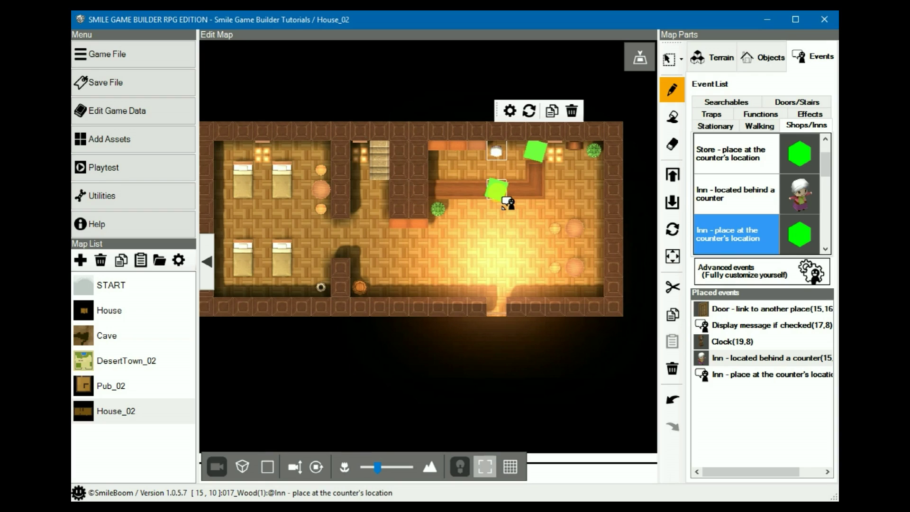
click(505, 159)
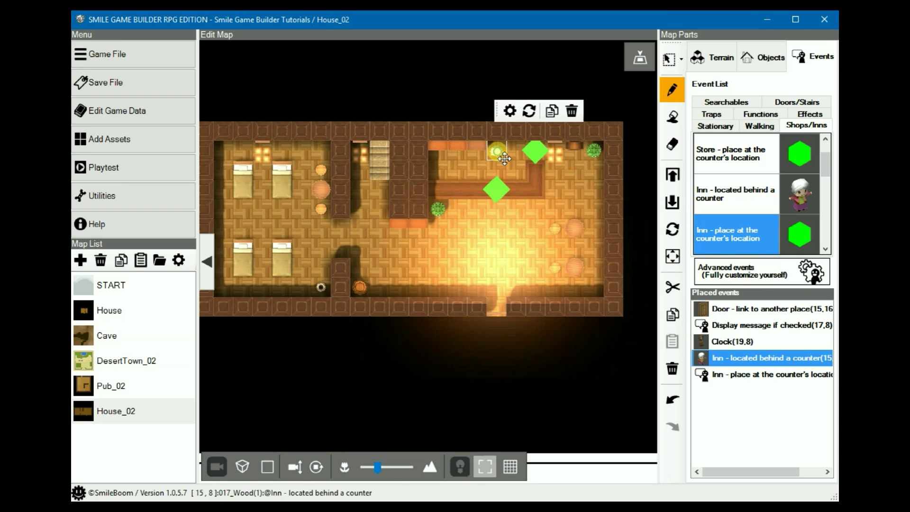
drag(505, 159, 509, 194)
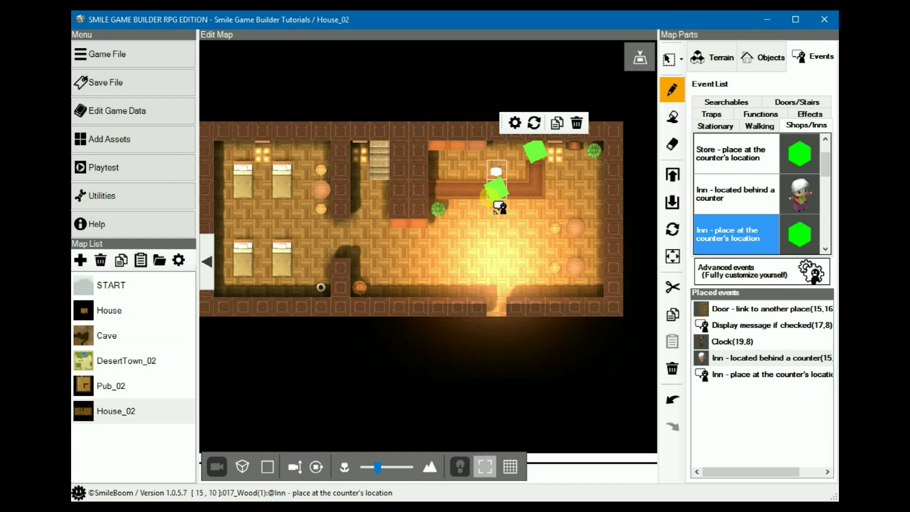
Delete the "Inn - place at the counter's location" event from the counter tile
right_click(490, 197)
right_click(496, 195)
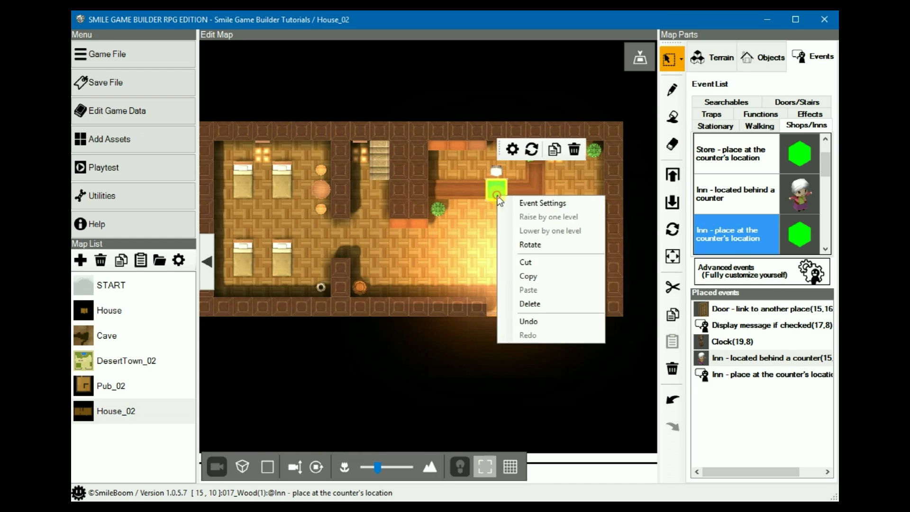
click(544, 304)
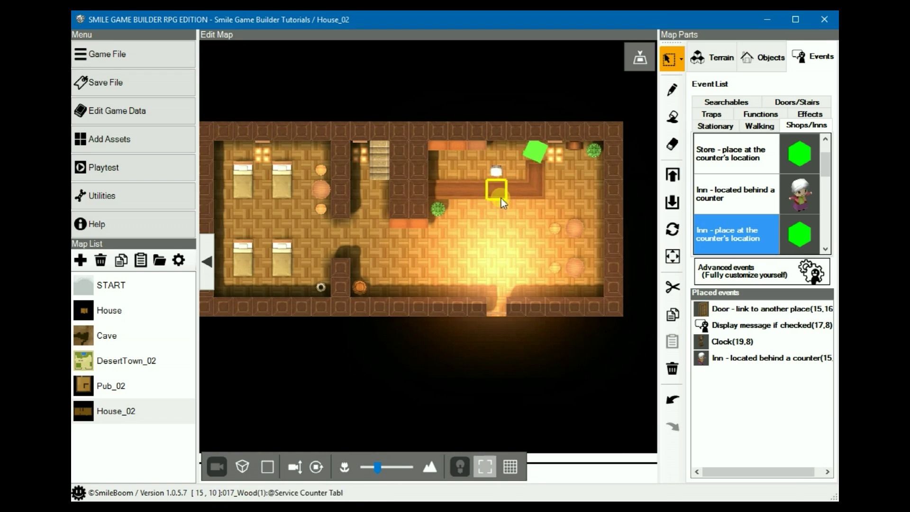
Convert the "Inn - located behind a counter" event on the innkeeper to an advanced event, accepting that it cannot be reverted
click(495, 173)
mouse_move(495, 174)
mouse_down()
mouse_move(466, 172)
mouse_move(499, 157)
mouse_move(527, 164)
mouse_move(521, 182)
mouse_move(530, 175)
mouse_move(493, 179)
mouse_up()
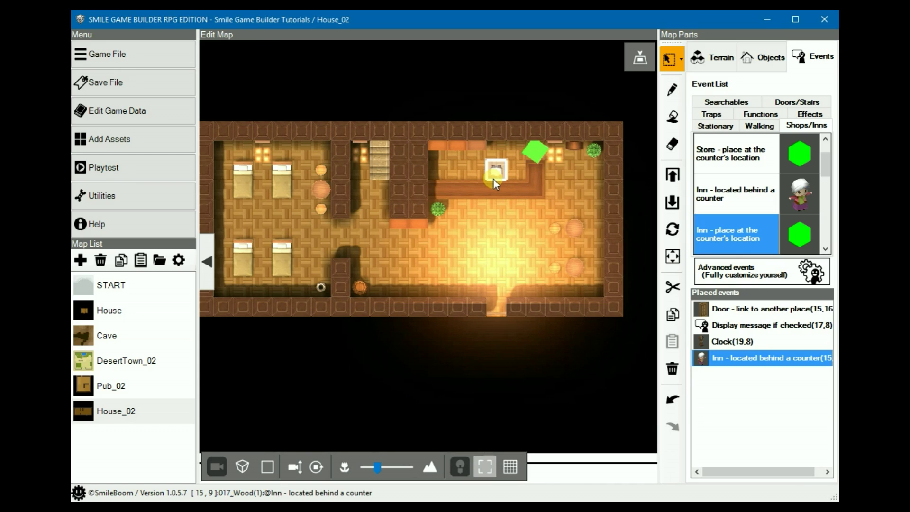
drag(493, 179, 493, 179)
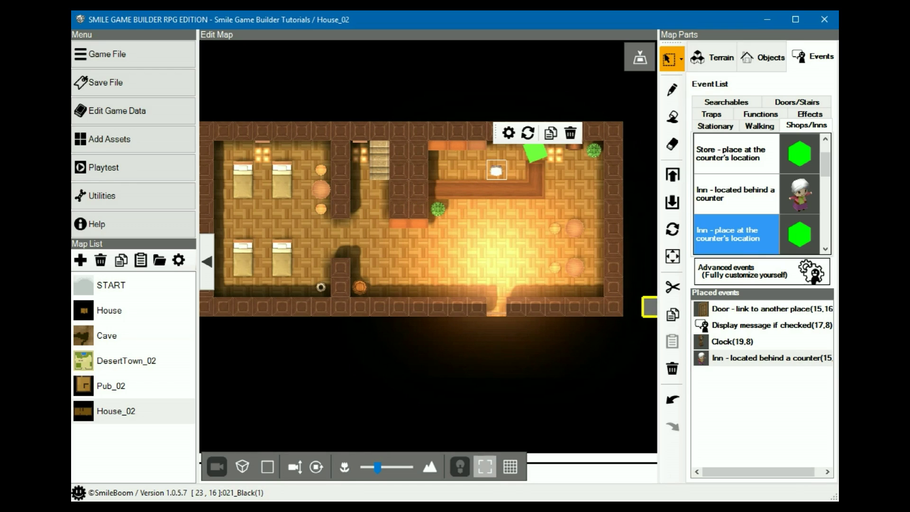
click(501, 176)
double_click(501, 177)
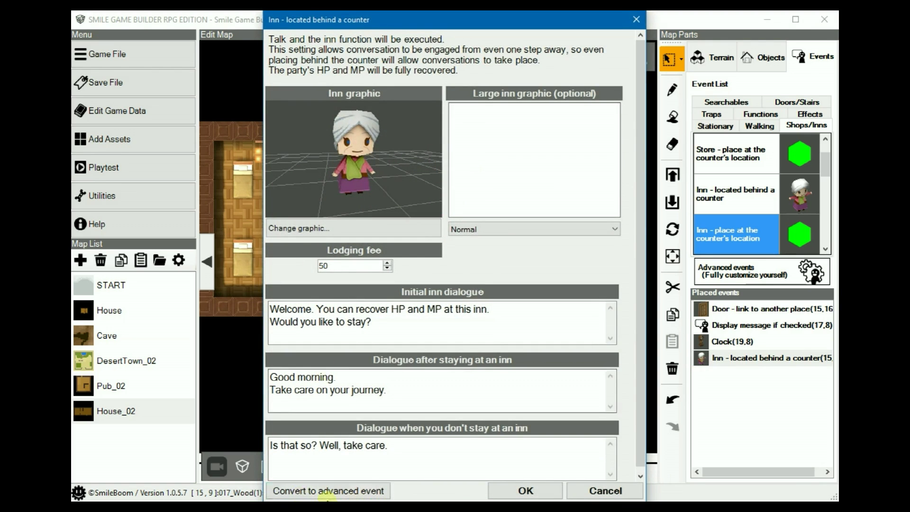
click(341, 491)
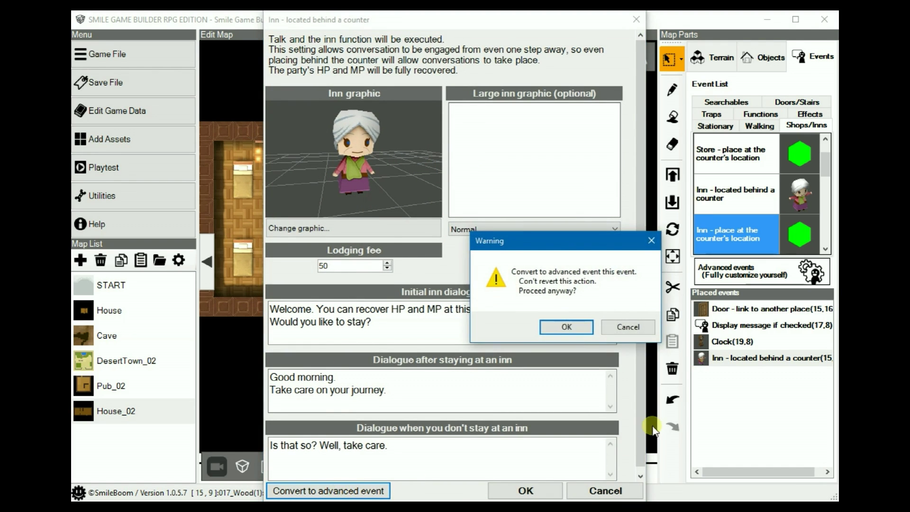
click(569, 326)
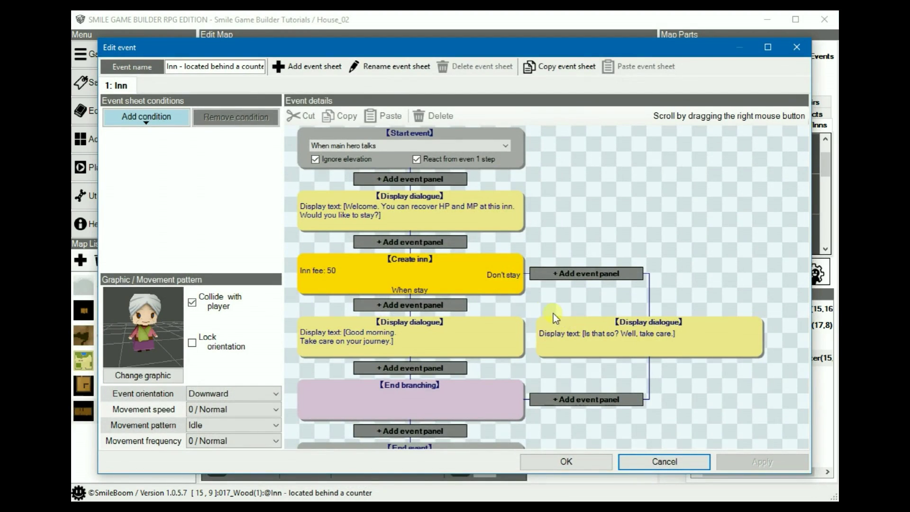
Set the inn fee to 0 in the innkeeper event's Create inn panel
right_drag(563, 203, 592, 154)
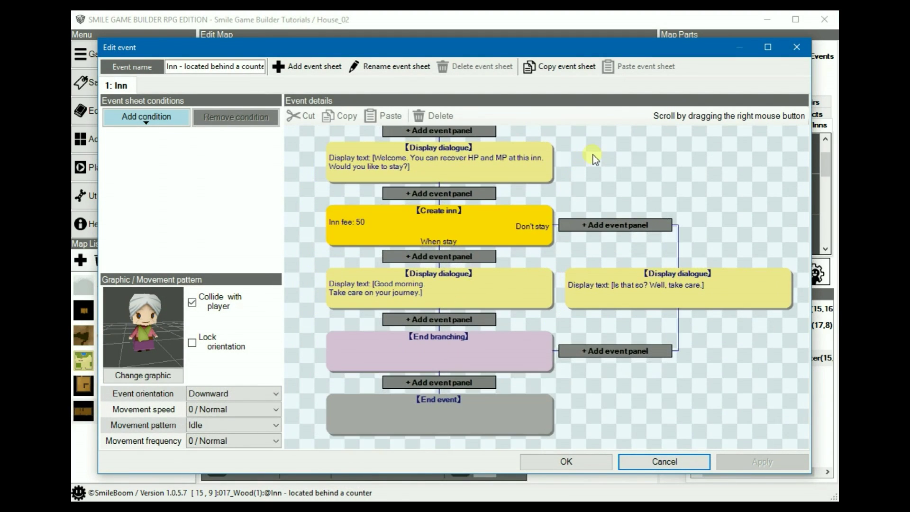
click(425, 220)
double_click(355, 271)
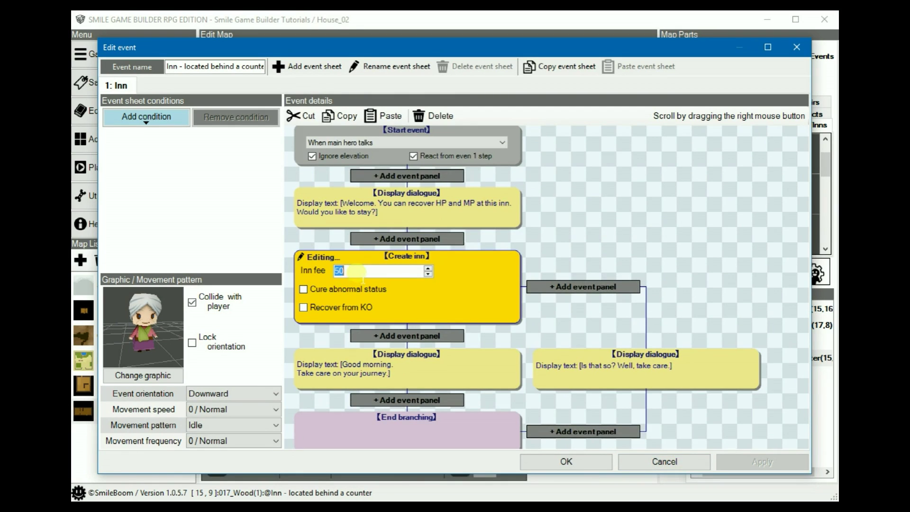
click(617, 216)
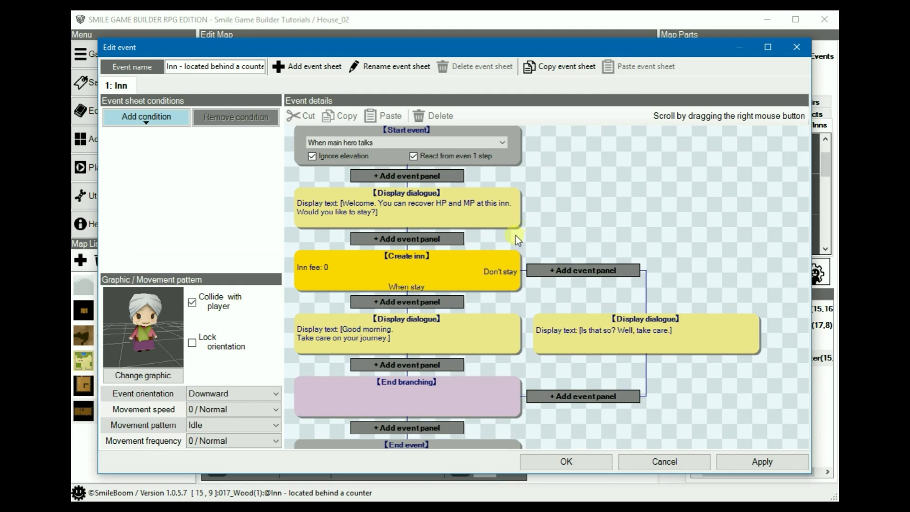
right_drag(553, 217, 579, 185)
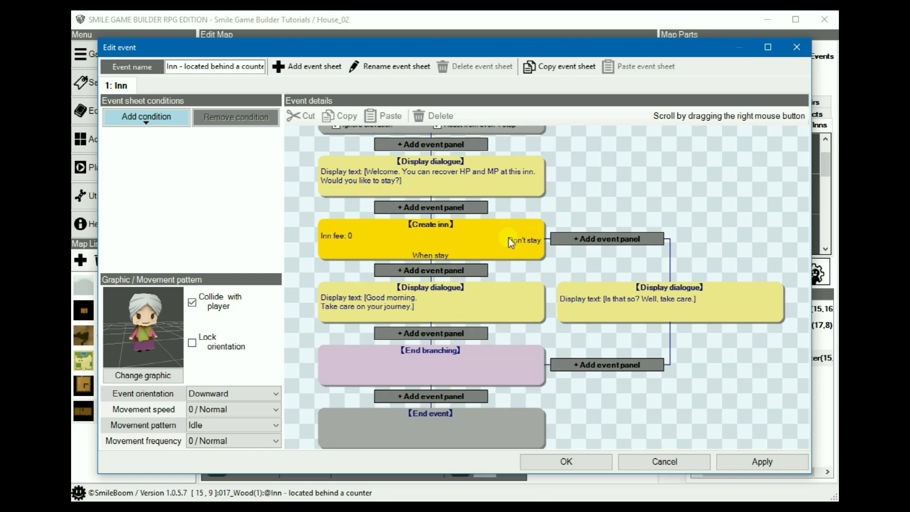
click(436, 271)
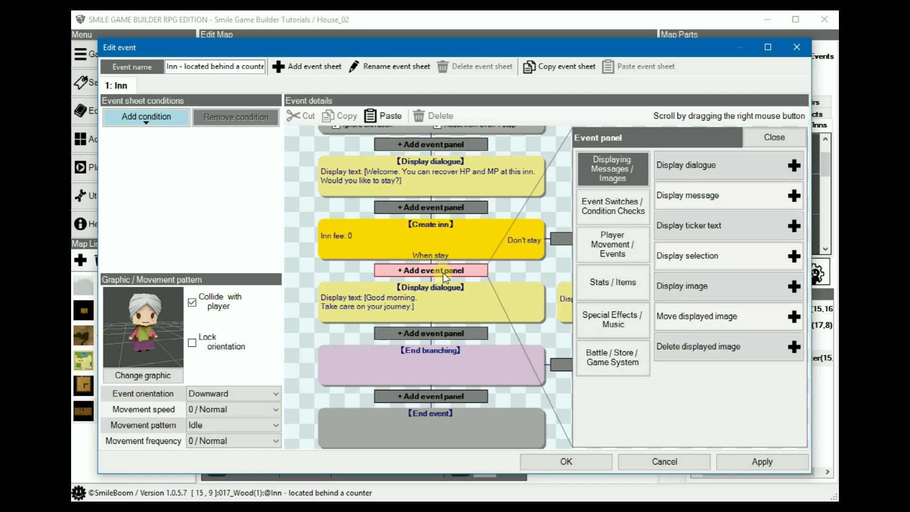
click(610, 213)
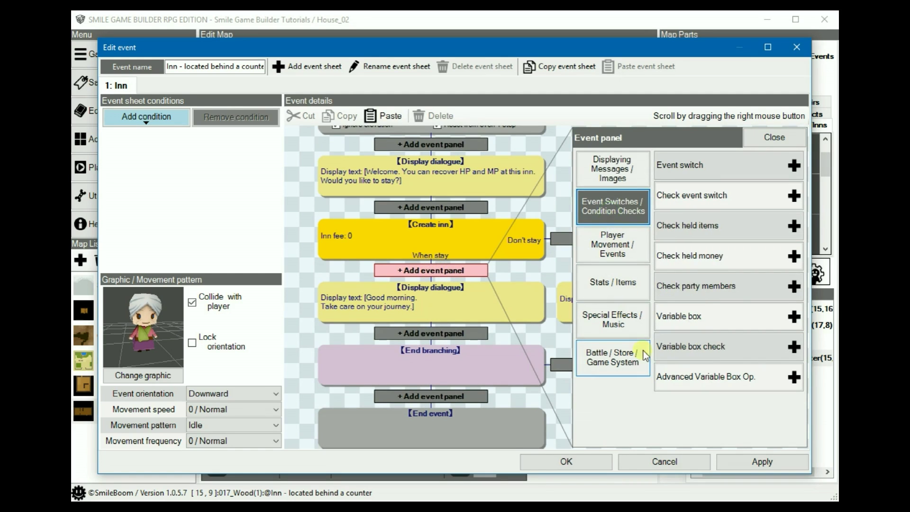
click(695, 350)
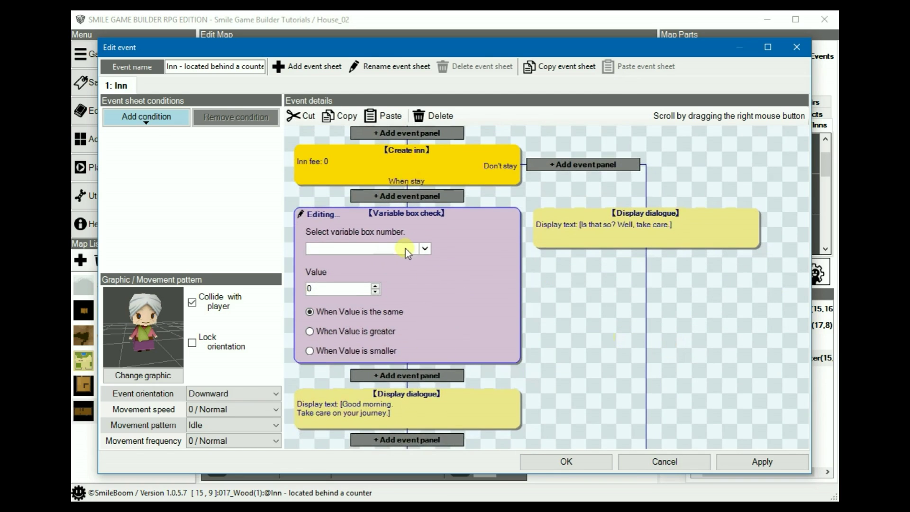
click(420, 248)
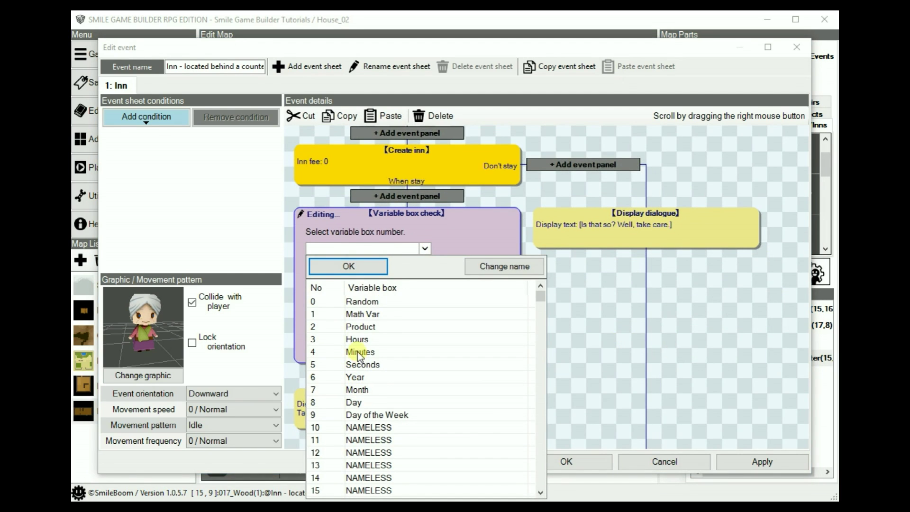
click(359, 339)
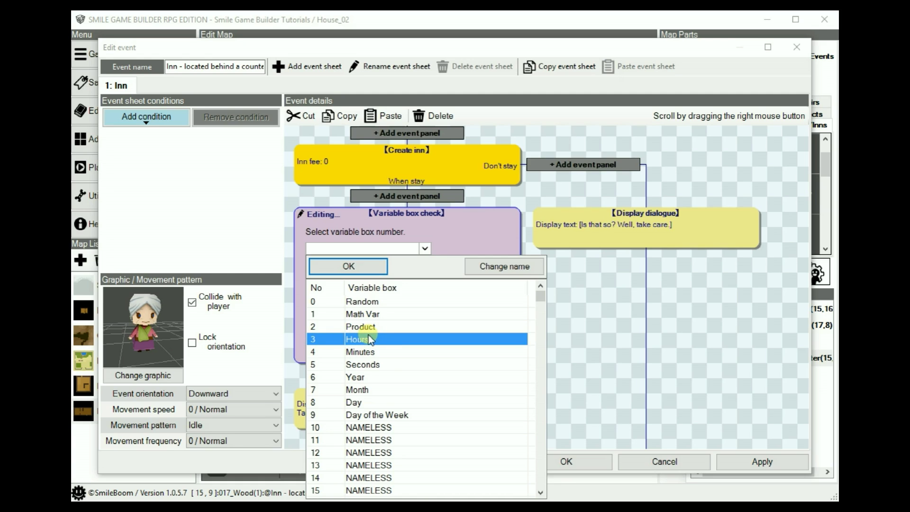
click(348, 266)
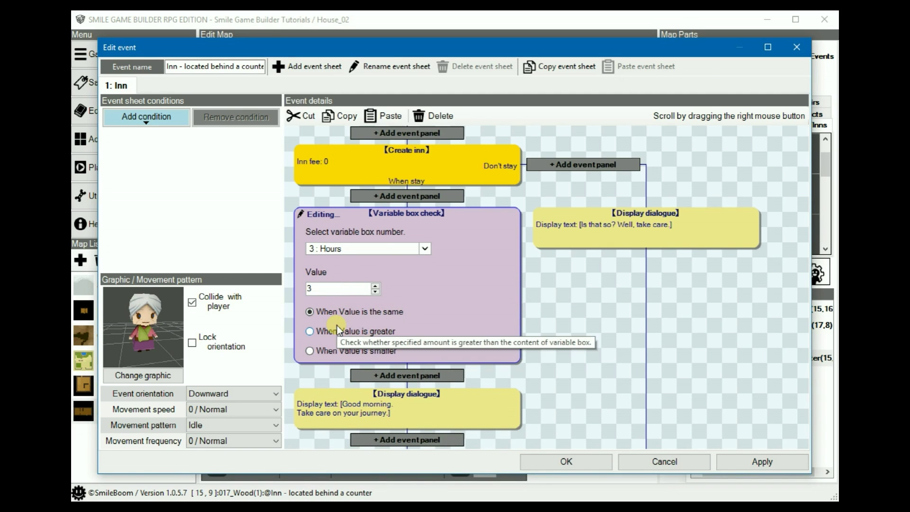
click(435, 117)
Add a Variable box panel after the "Good morning" dialogue that adds 3 to the value in variable 3: Hours
click(418, 258)
click(694, 317)
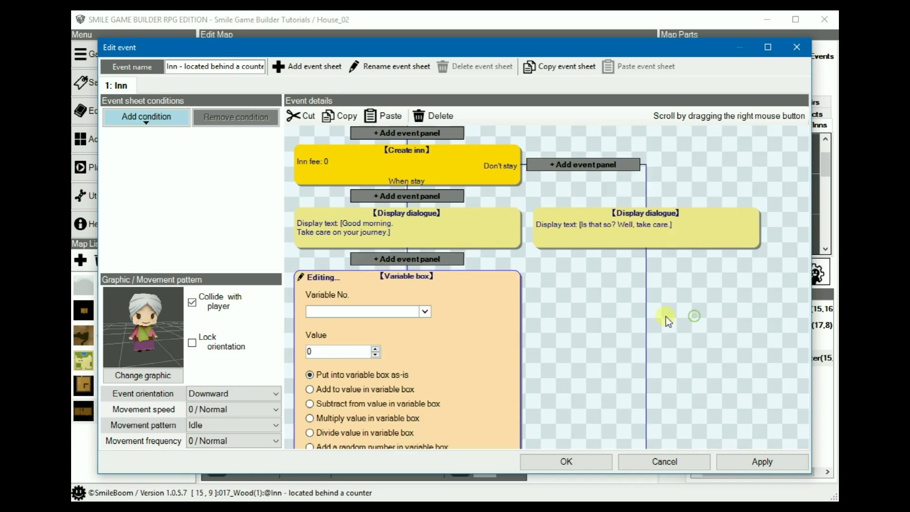
click(425, 231)
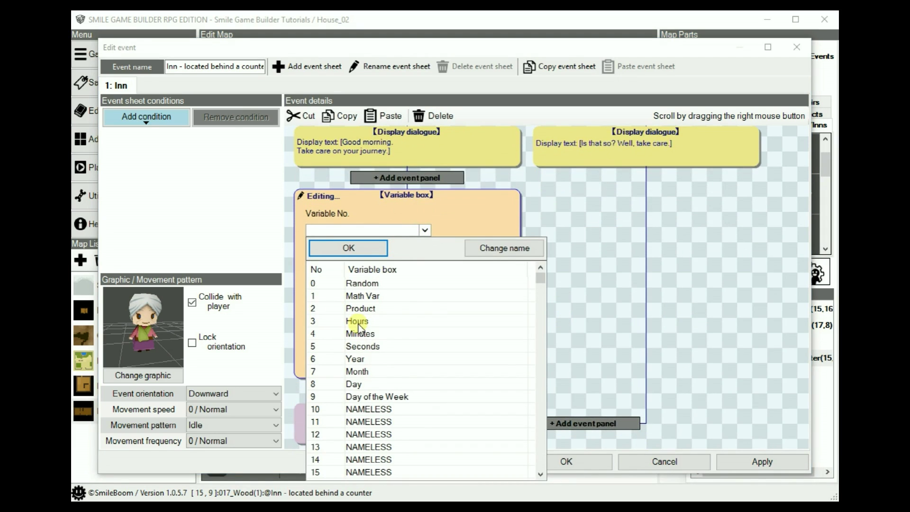
click(359, 322)
click(346, 248)
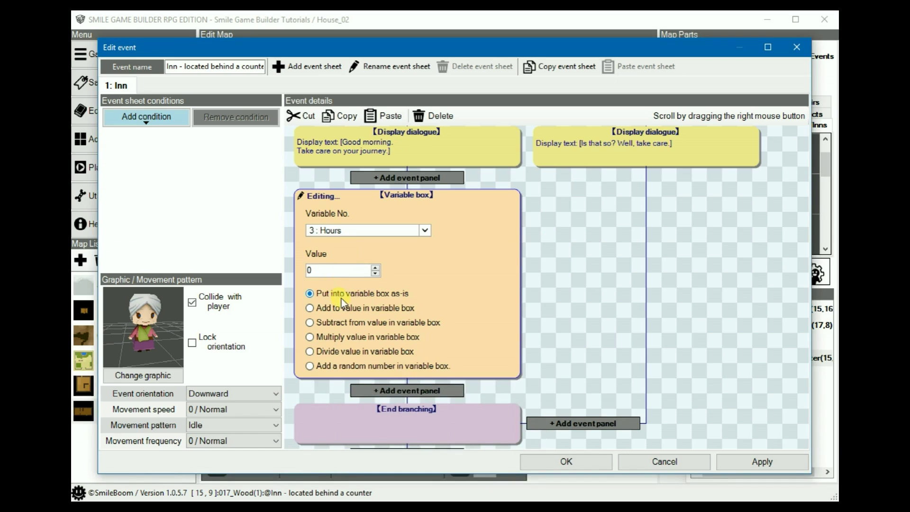
click(339, 308)
double_click(332, 271)
text(3)
right_drag(591, 268, 610, 240)
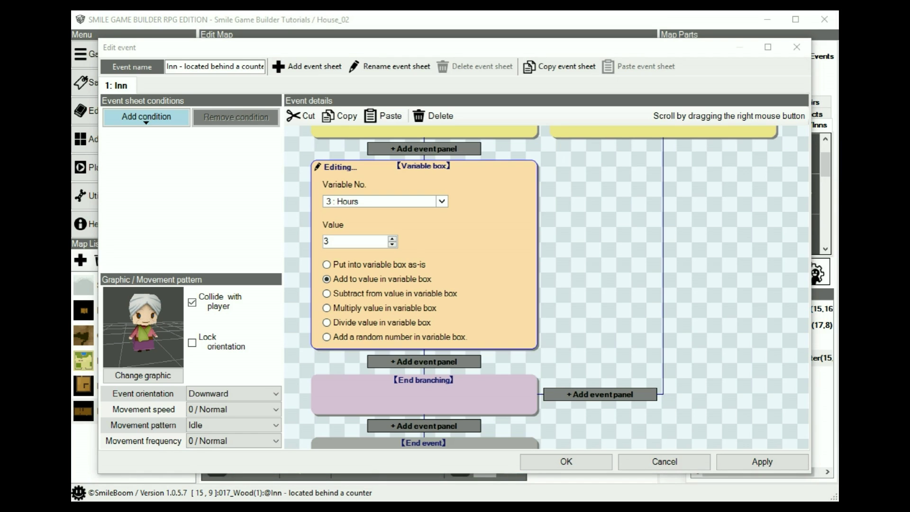
right_drag(503, 129, 595, 258)
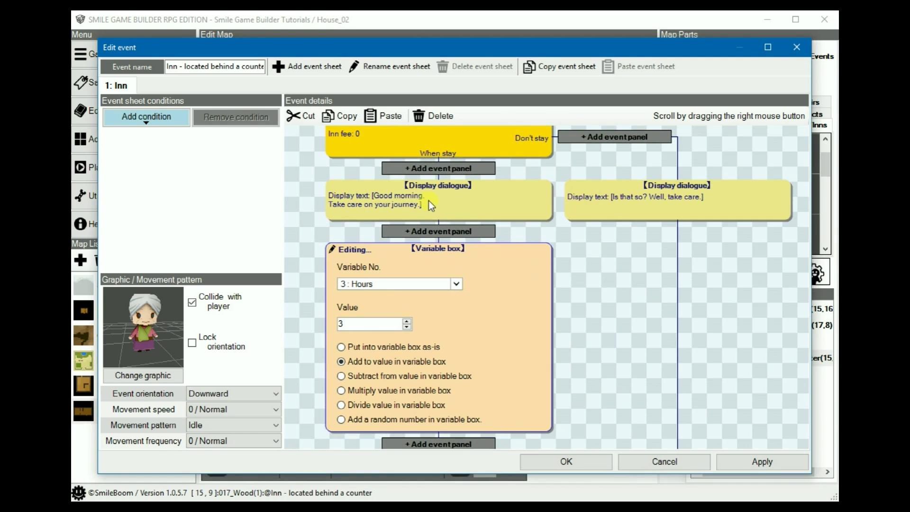
click(424, 443)
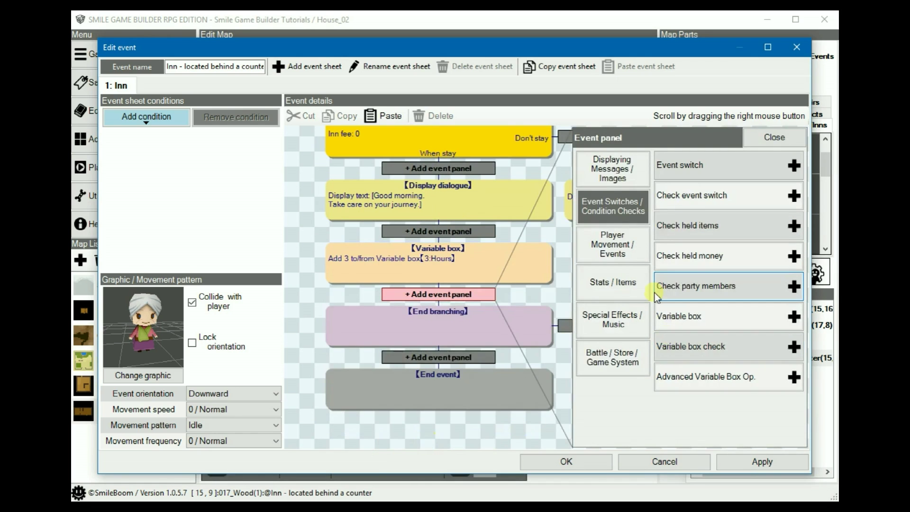
click(640, 176)
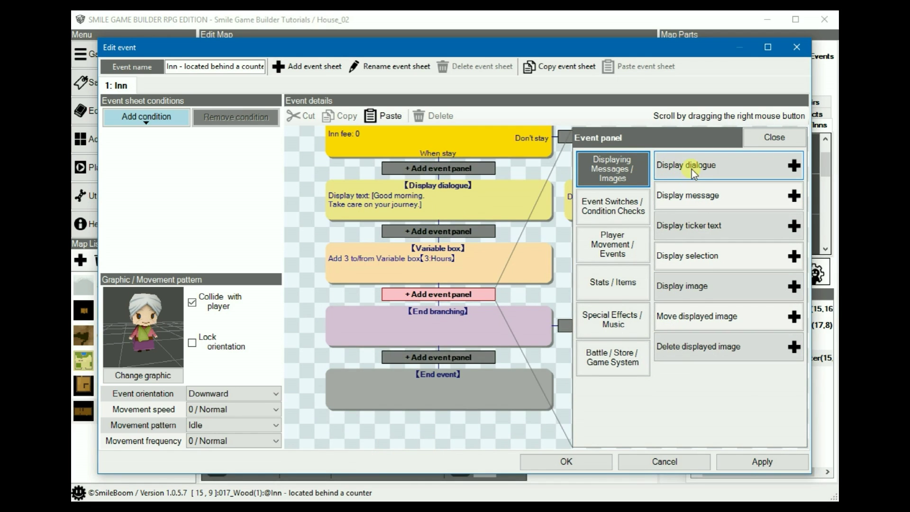
click(691, 169)
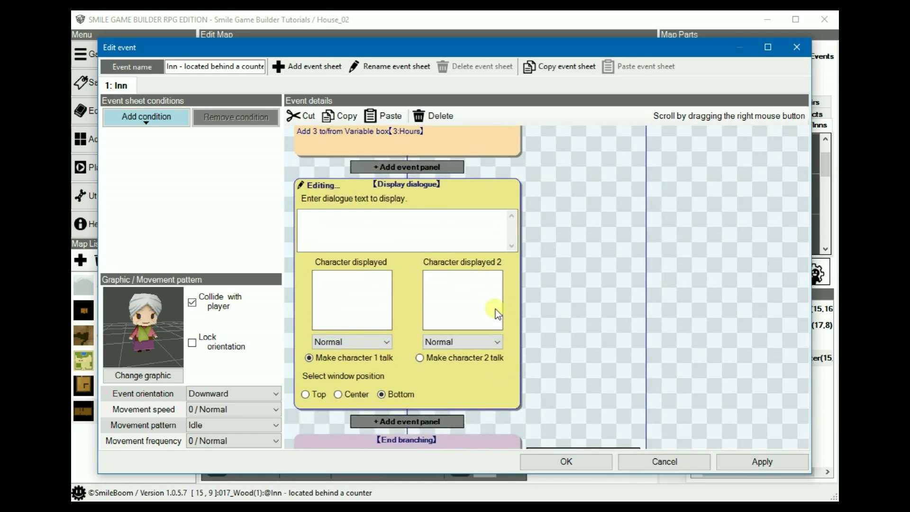
click(439, 115)
Add a Display message panel after the Hours panel reading "The time is: \Variable[3]:\Variable[4]:\Variable[5]", and save the event
click(410, 172)
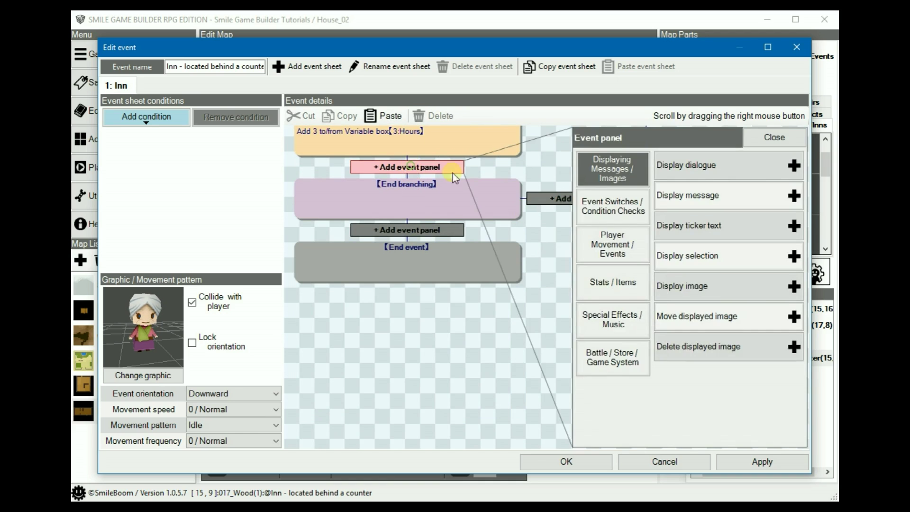
click(682, 199)
click(373, 264)
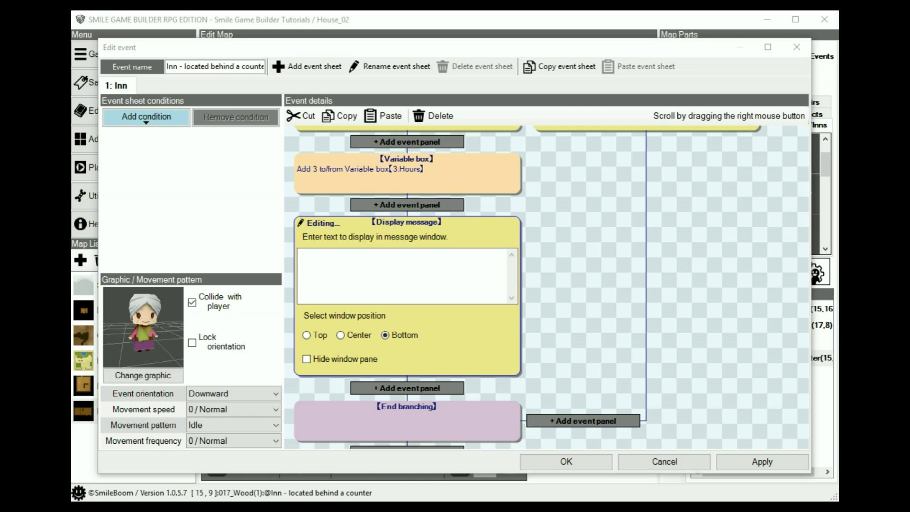
click(371, 260)
text(The time is: \Variable[3]:\Variable[4]:\Variable[5])
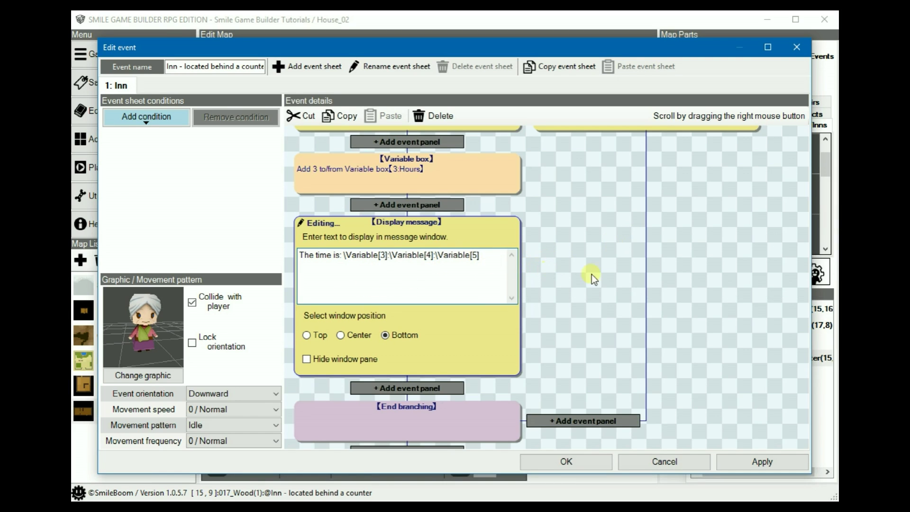
click(564, 459)
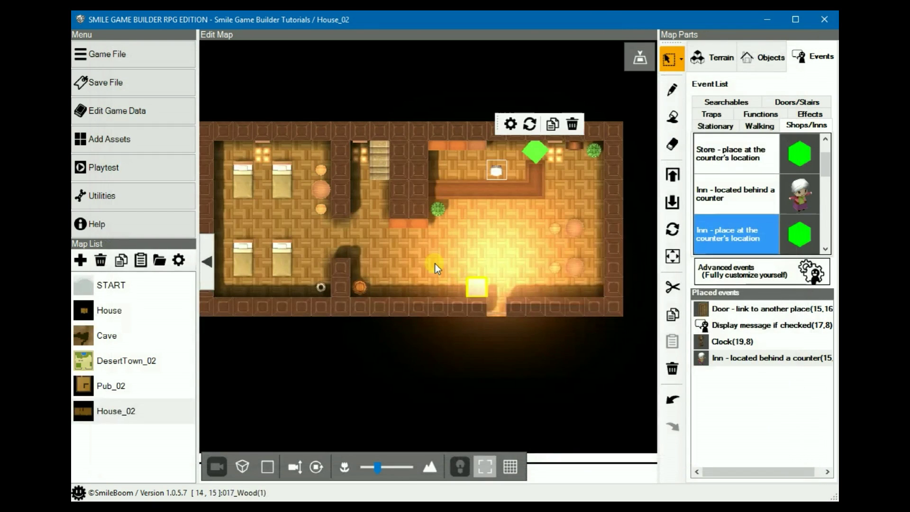
Start a playtest and walk the hero through the desert town into the inn building
click(113, 169)
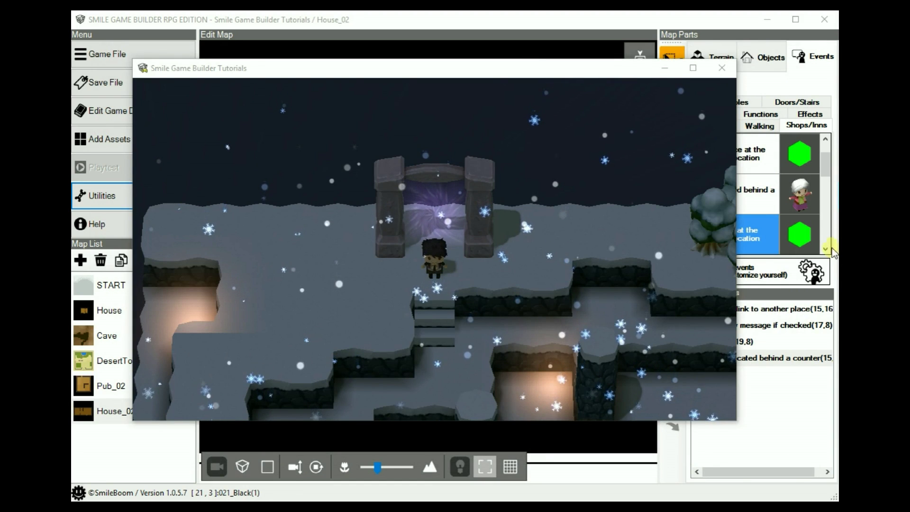
click(497, 69)
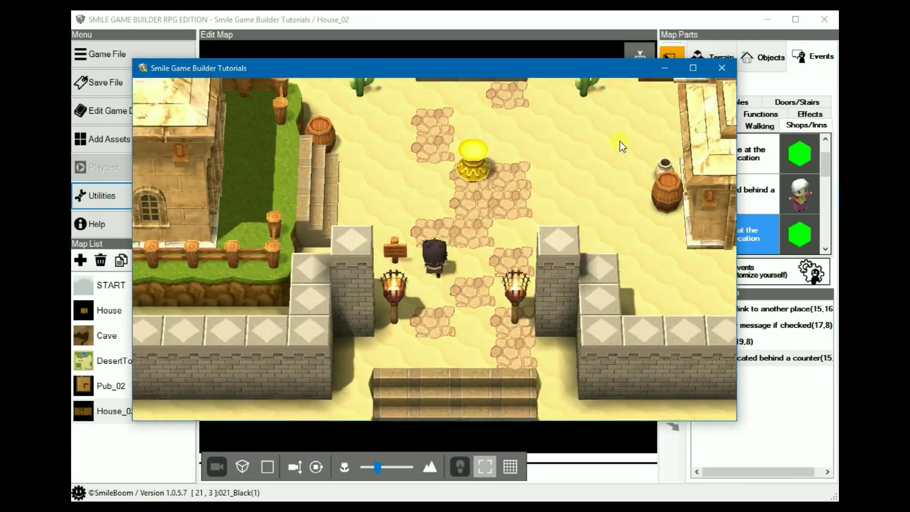
key(Up)
key(Right)
key(Up)
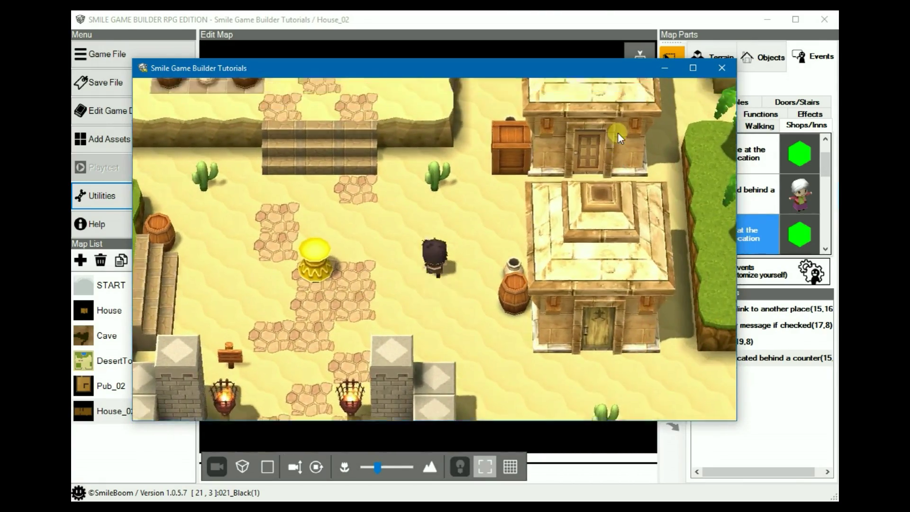
key(Up)
key(Right)
key(Up)
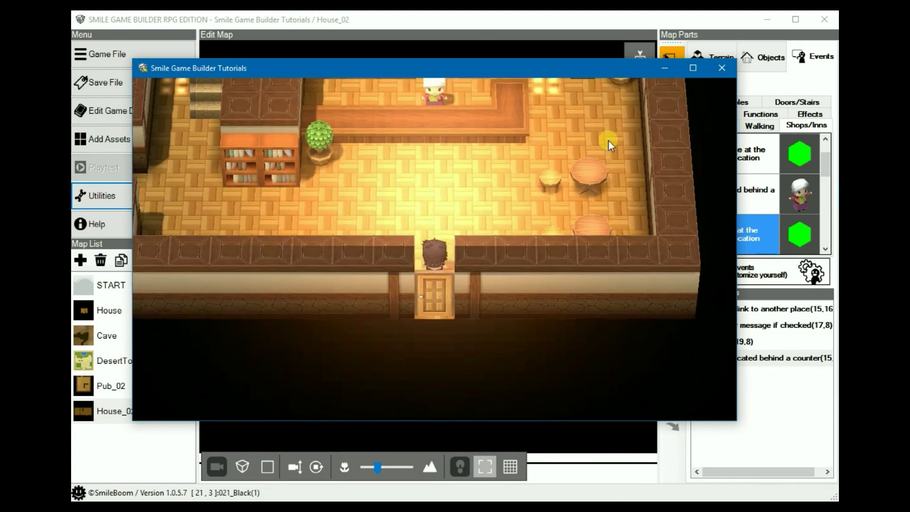
Walk to the grandfather clock, check it, and read through its time and date messages
key(Up)
key(Right)
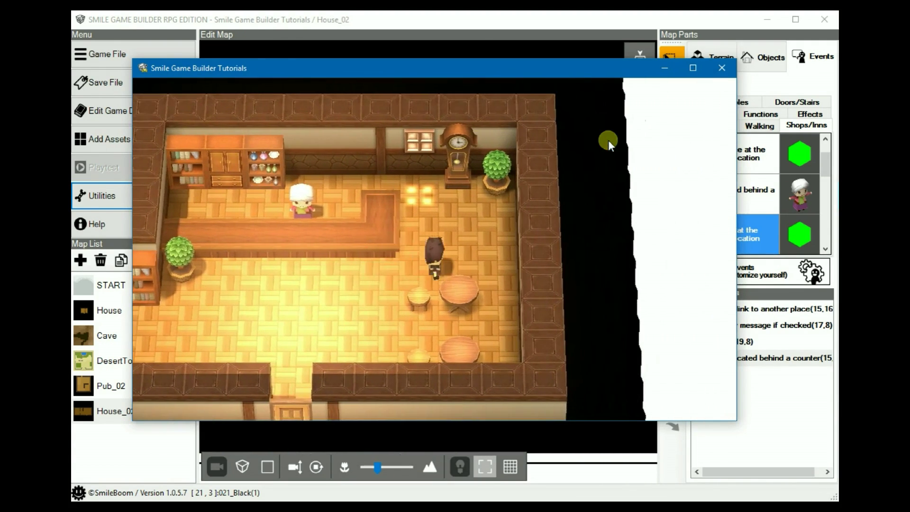
key(Up)
key(Return)
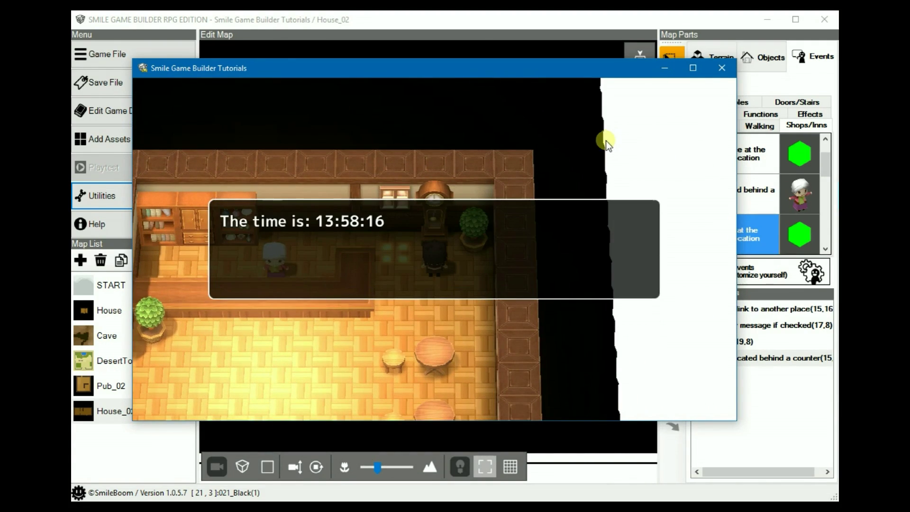
key(Return)
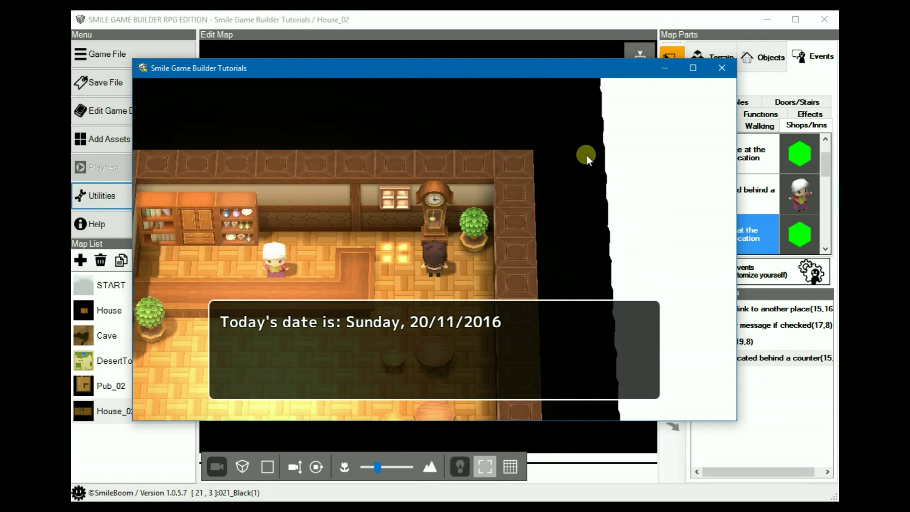
key(Return)
Walk the hero to the innkeeper, accept the stay at the inn, read the time message that follows, and end the playtest
key(Down)
key(Left)
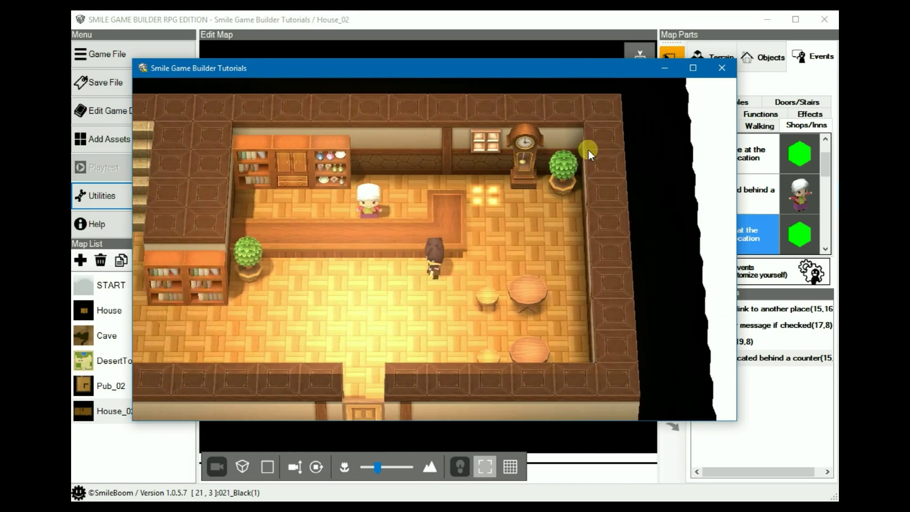
key(Up)
key(Return)
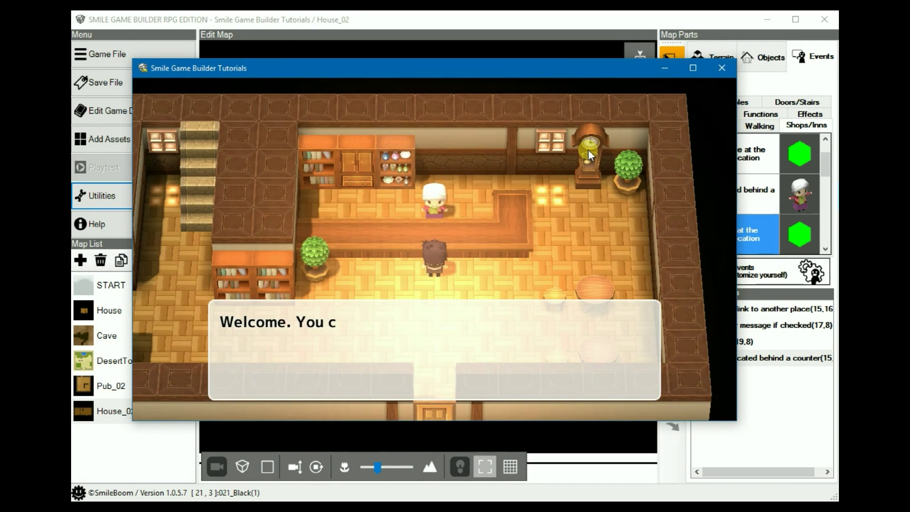
key(Return)
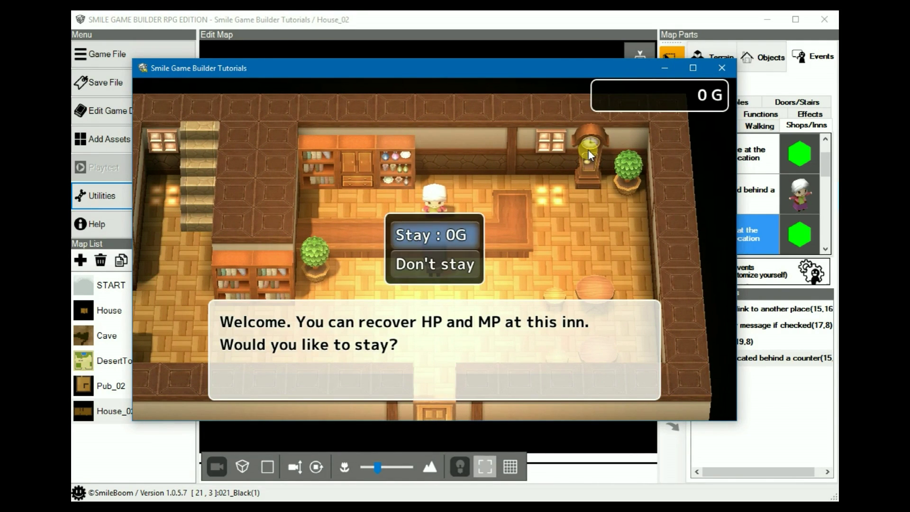
key(Return)
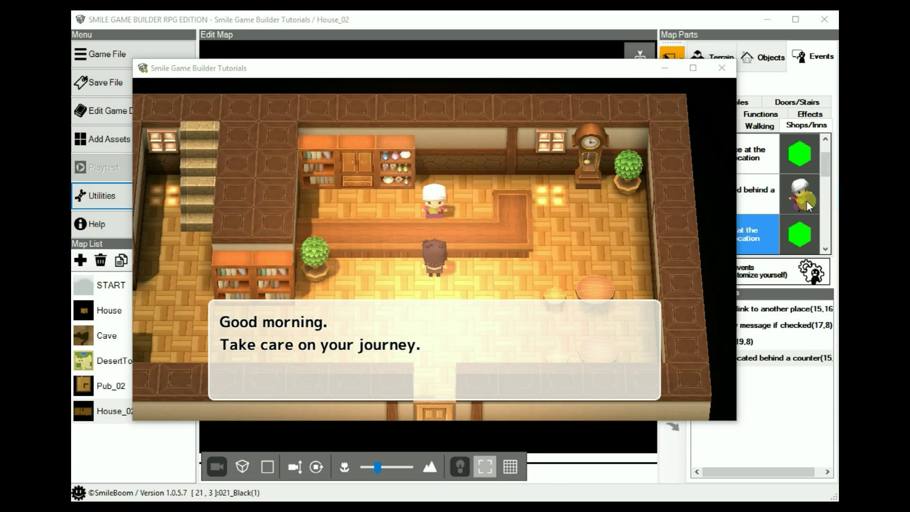
click(418, 330)
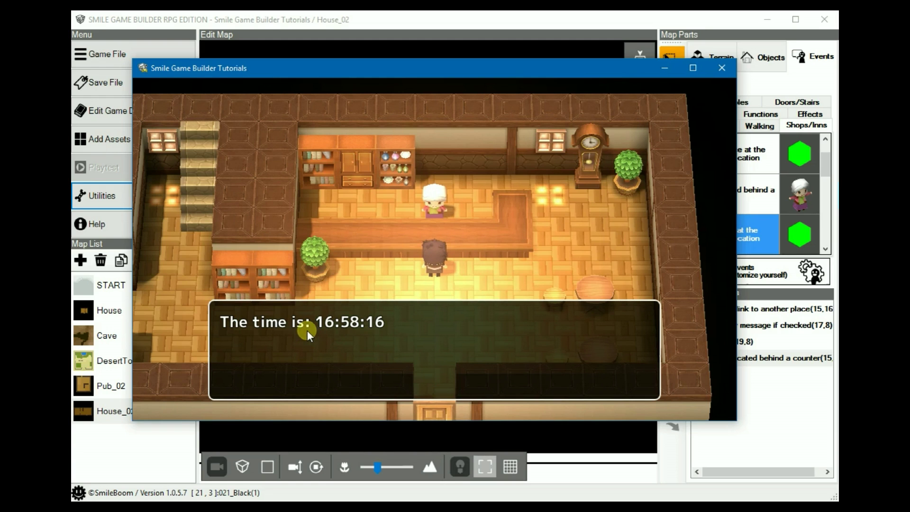
key(alt+F4)
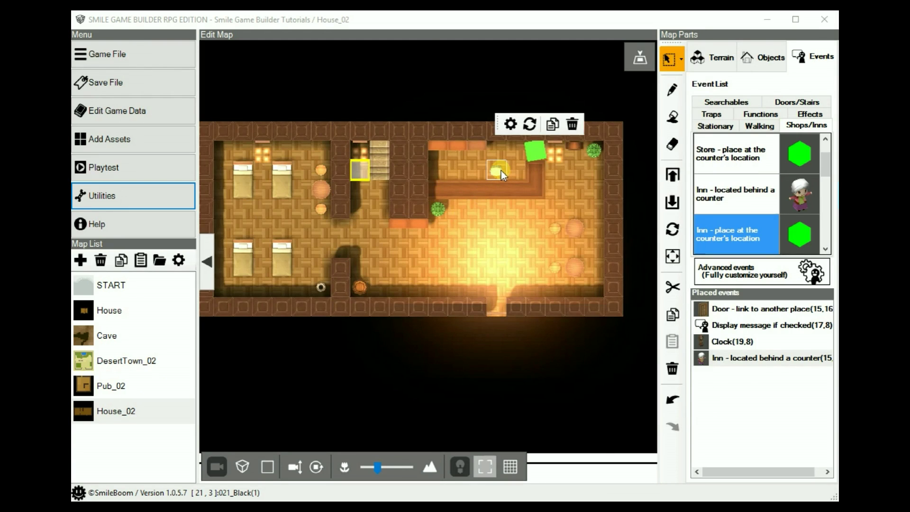
In the innkeeper event, set the Variable box panel's value added to variable 3: Hours to 24, and save the event
double_click(502, 171)
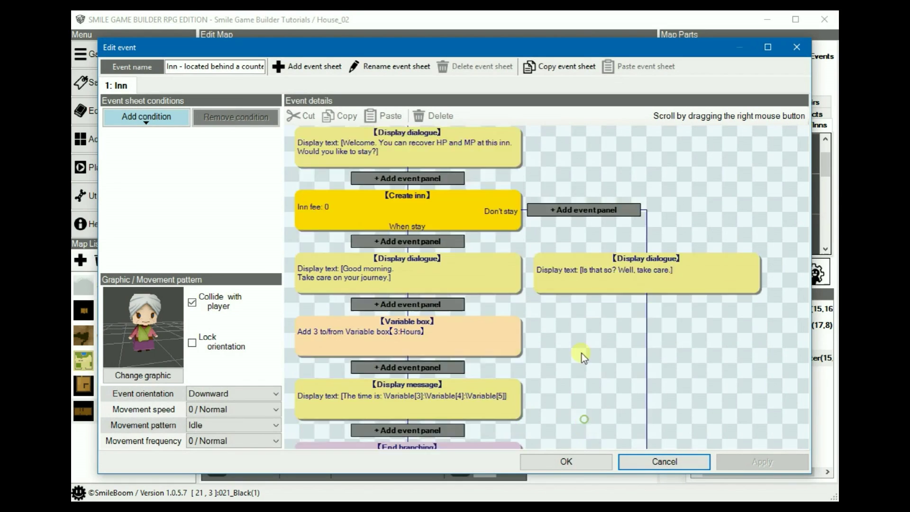
scroll(581, 353, down, 1)
click(433, 313)
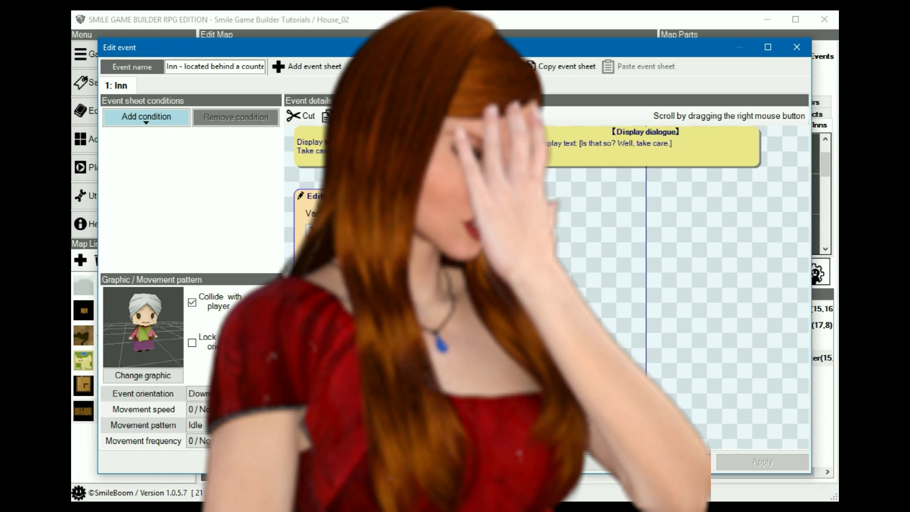
right_drag(559, 283, 623, 291)
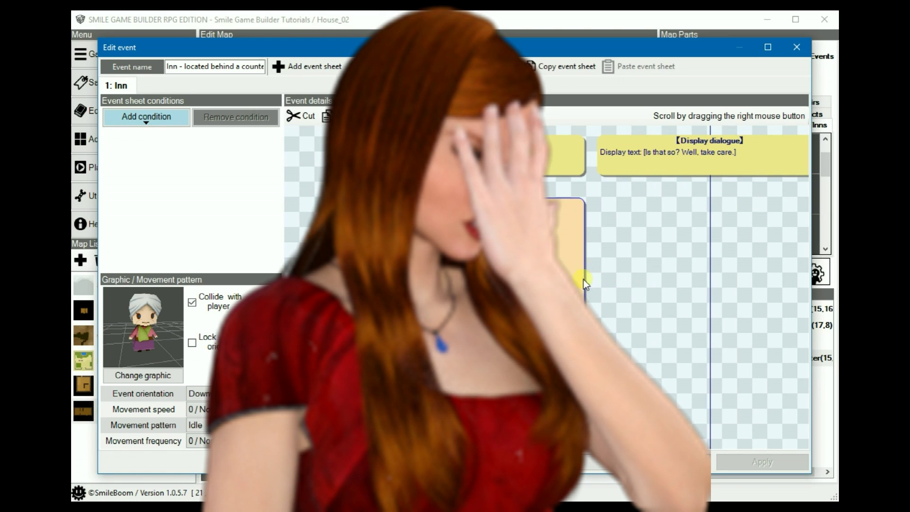
right_drag(610, 279, 570, 244)
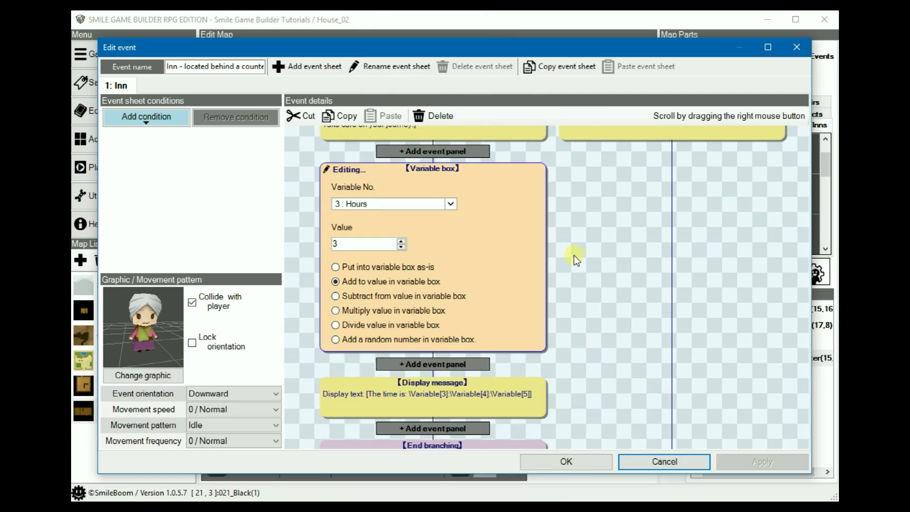
right_drag(573, 255, 580, 291)
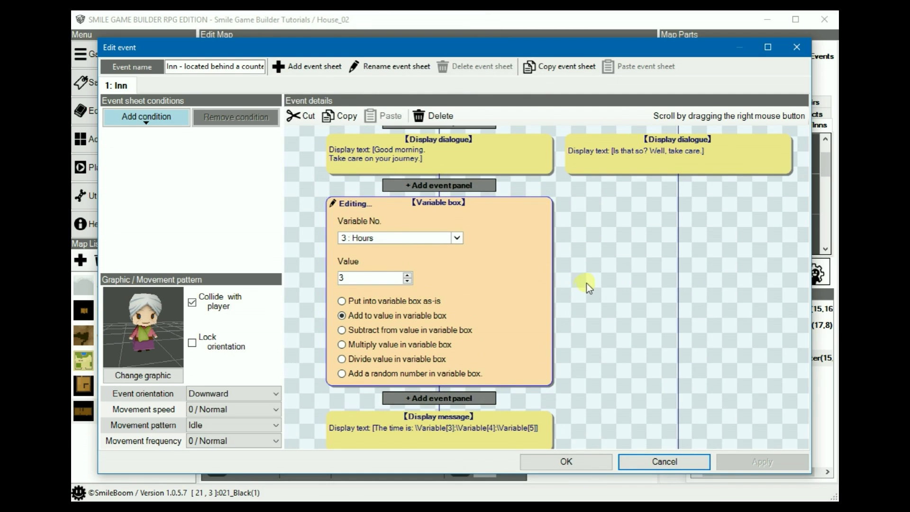
right_drag(588, 283, 583, 208)
right_drag(616, 316, 601, 254)
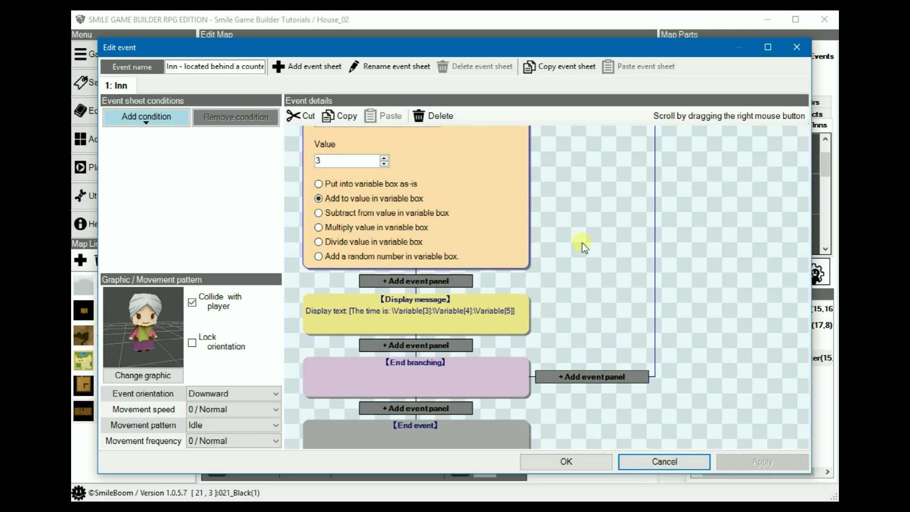
right_drag(582, 242, 636, 290)
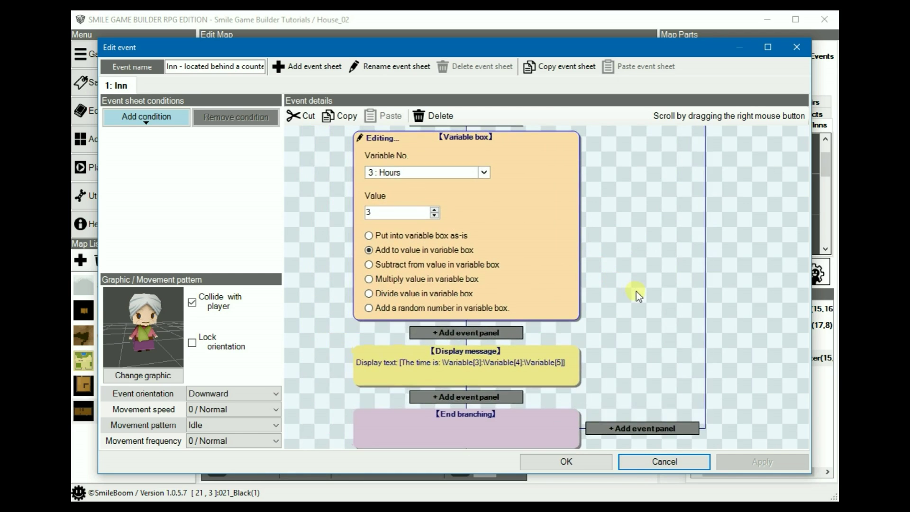
double_click(371, 212)
text(24)
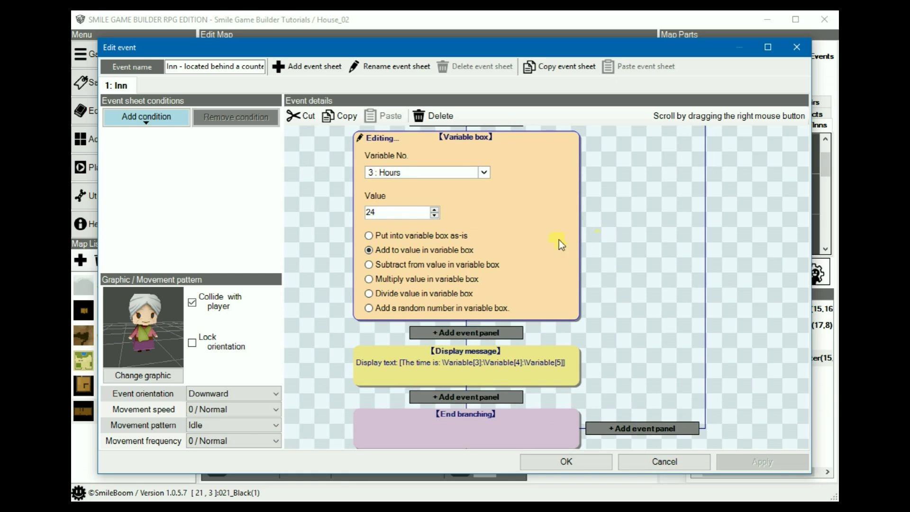
right_drag(634, 221, 644, 258)
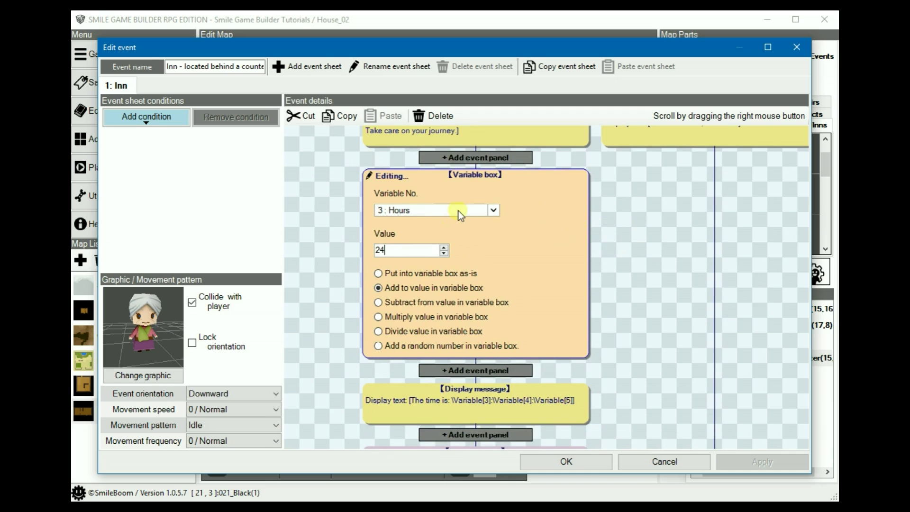
click(484, 212)
click(564, 459)
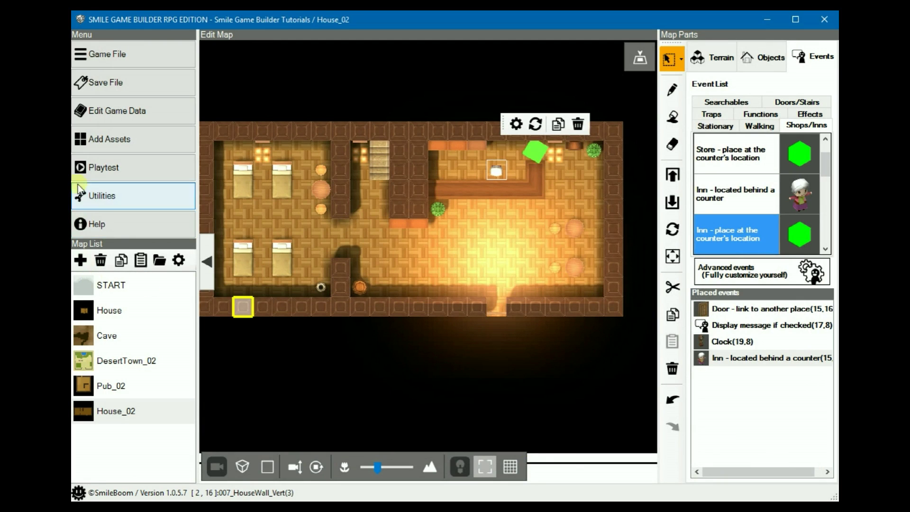
Start a new playtest and walk the hero through the desert town into the inn
click(178, 173)
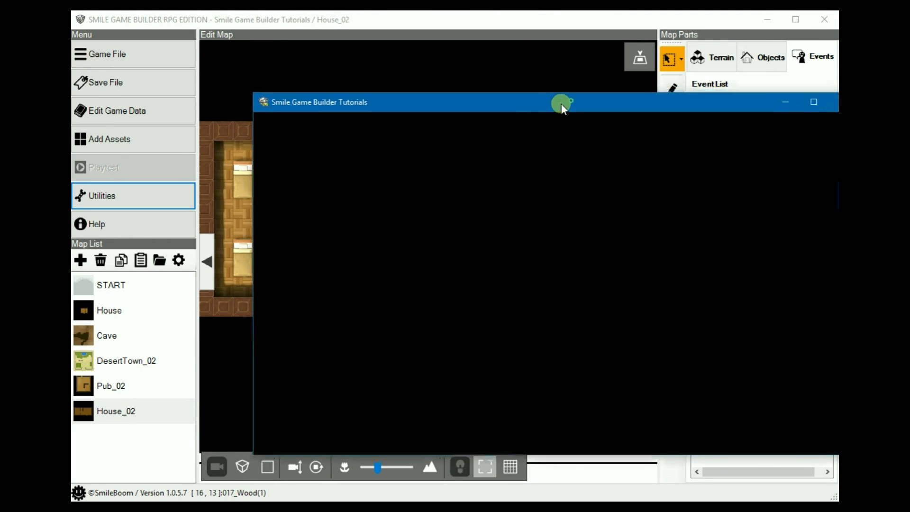
key(Right)
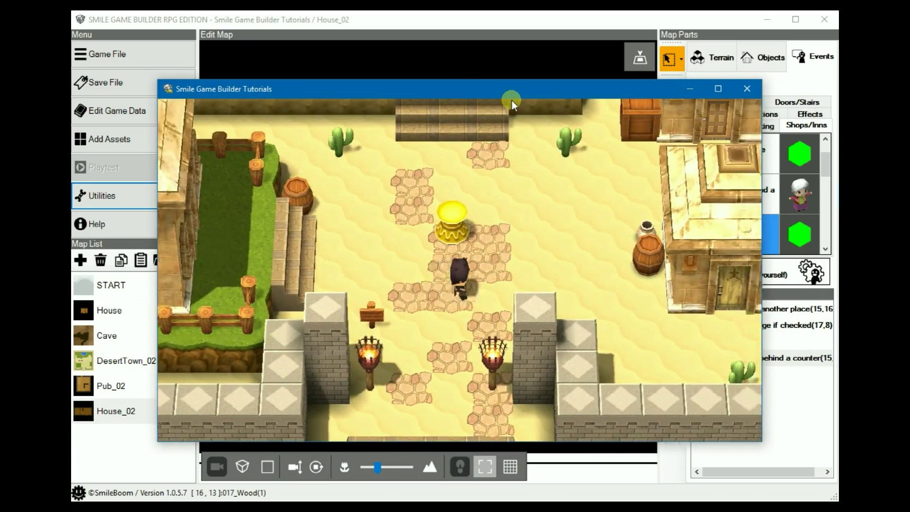
key(Up)
key(Right)
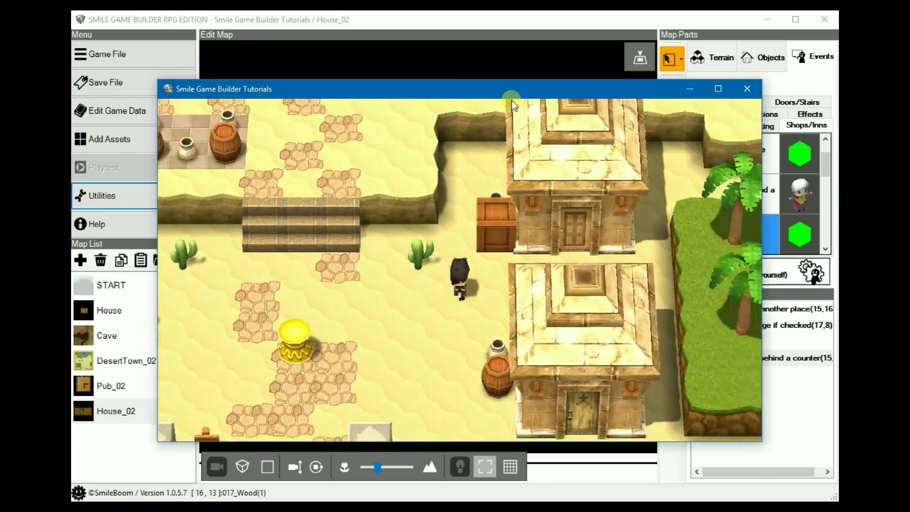
key(Up)
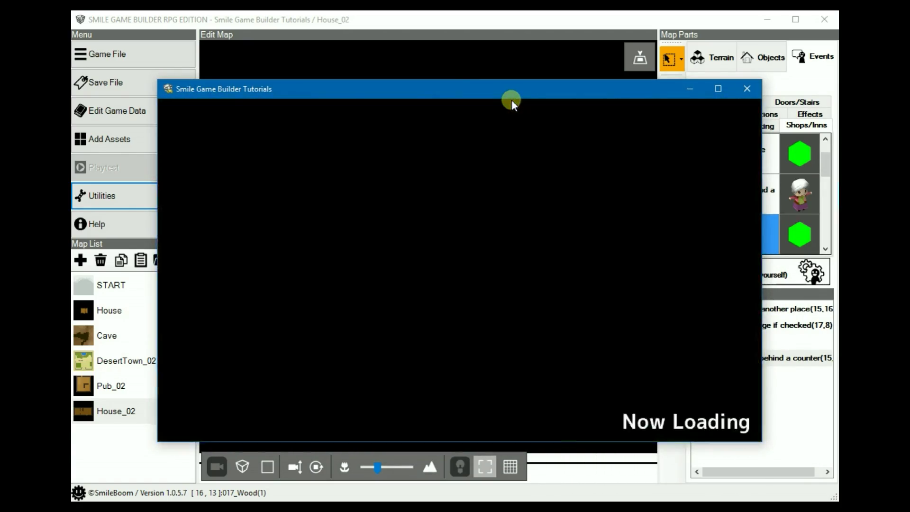
key(Up)
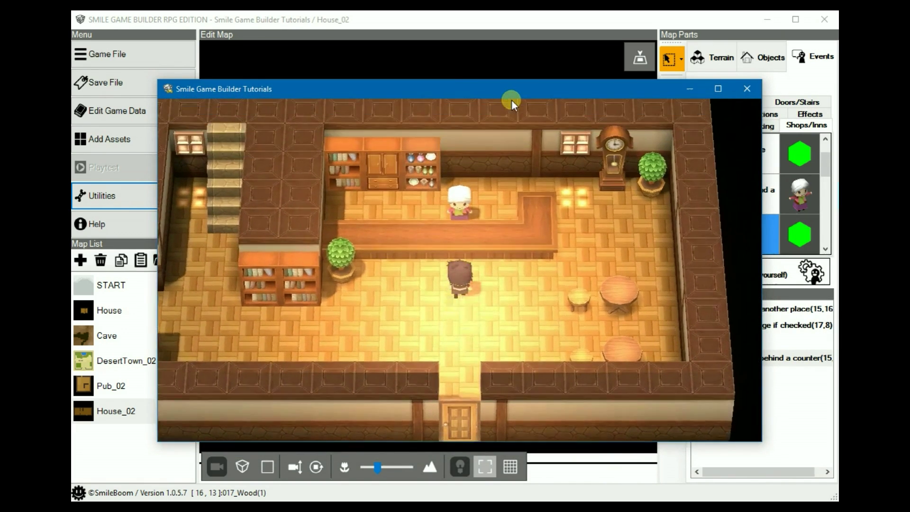
Walk the hero to the grandfather clock and check its time and date messages before staying at the inn
key(Right)
key(Up)
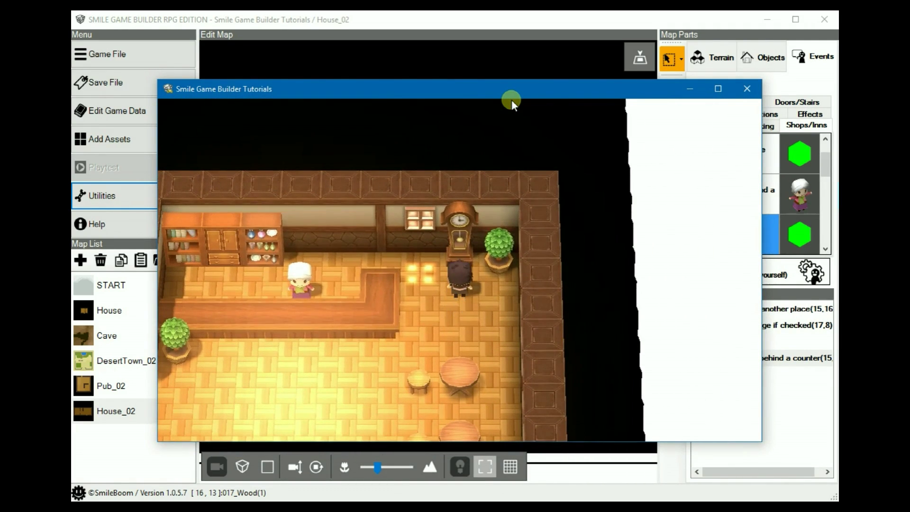
key(Return)
key(Return)
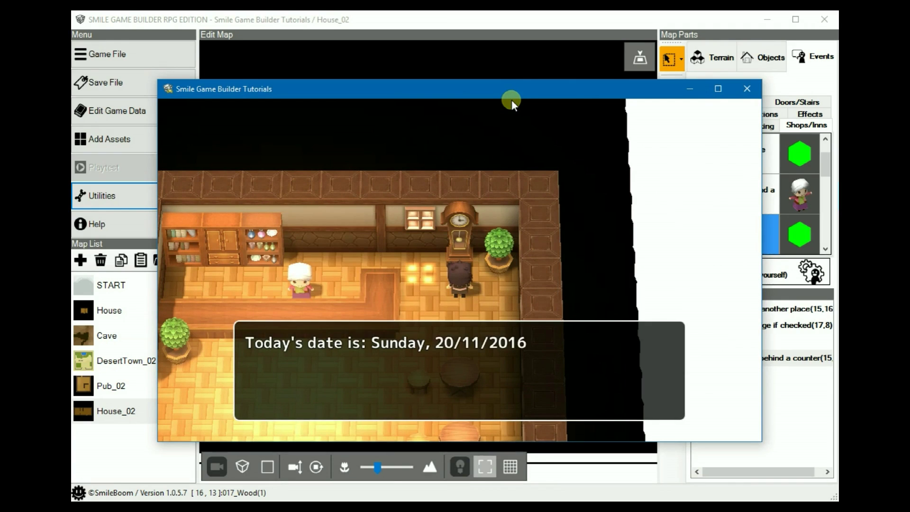
key(Return)
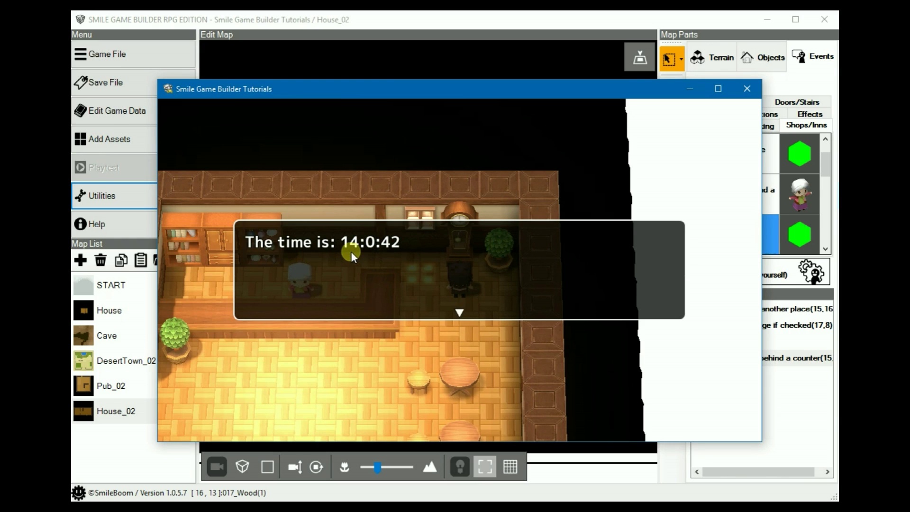
key(Return)
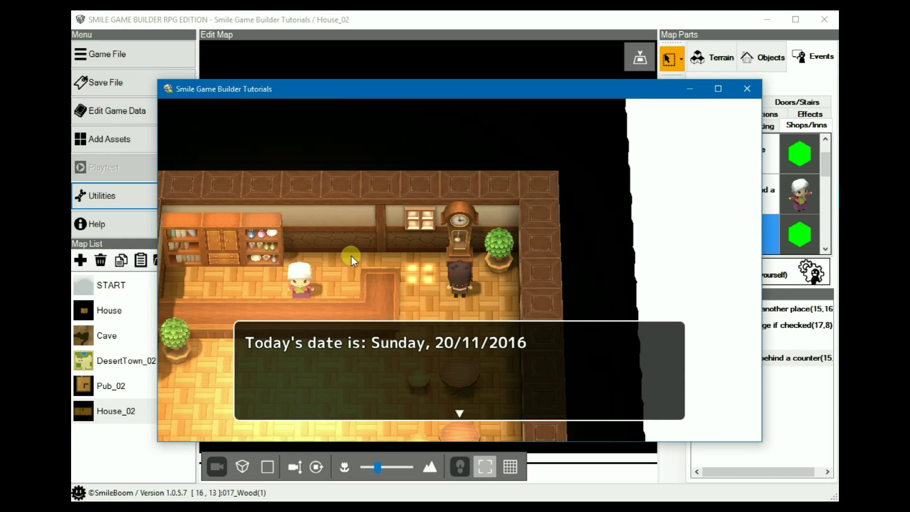
key(Return)
Talk to the innkeeper across the counter, stay at the inn, and read through the good-morning dialogue and time message
key(Down)
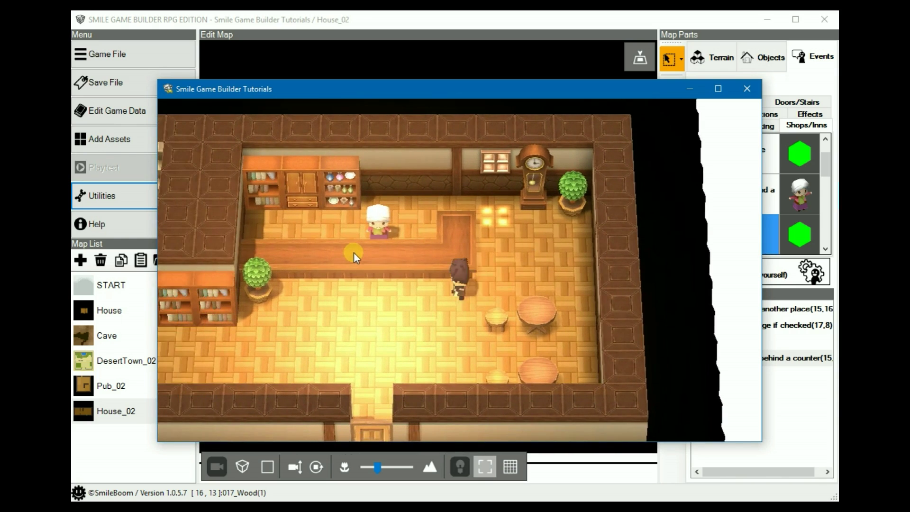
key(Left)
key(Up)
key(Return)
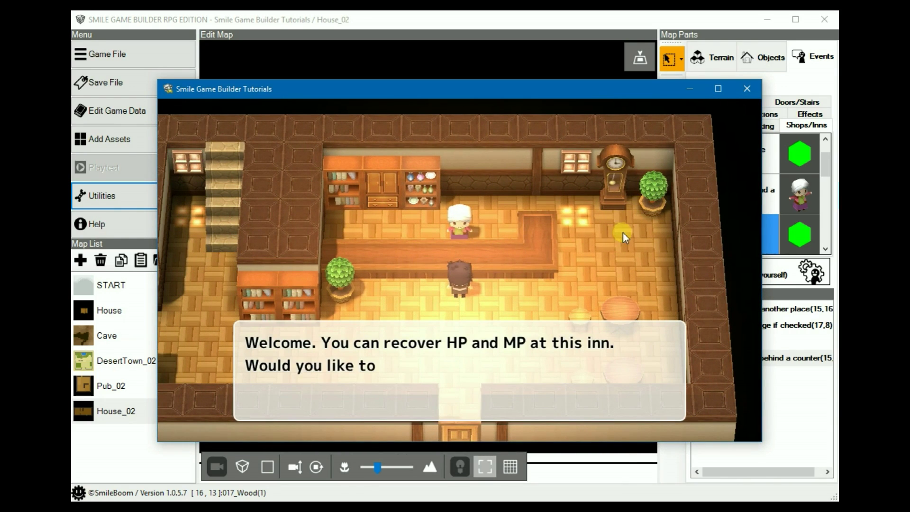
key(Return)
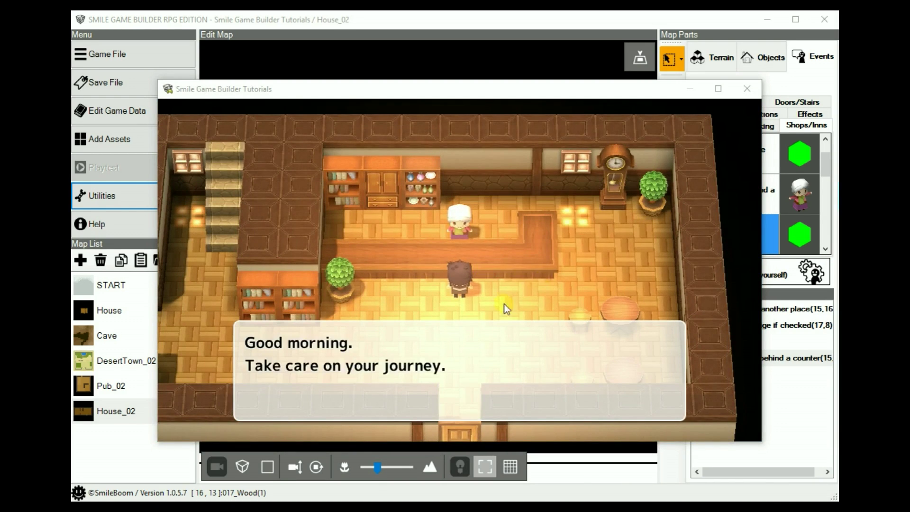
click(512, 343)
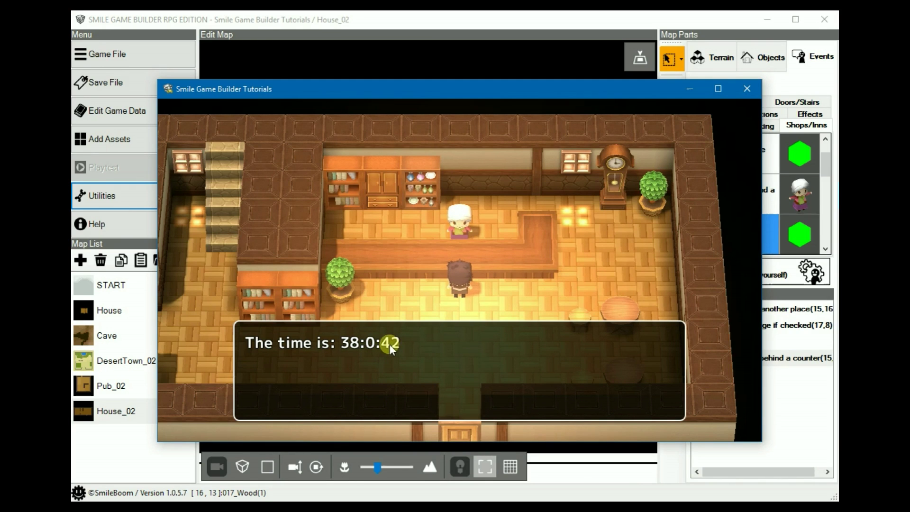
key(Return)
Return to the grandfather clock and read its time and date messages twice to compare them with the innkeeper's time
key(Right)
key(Up)
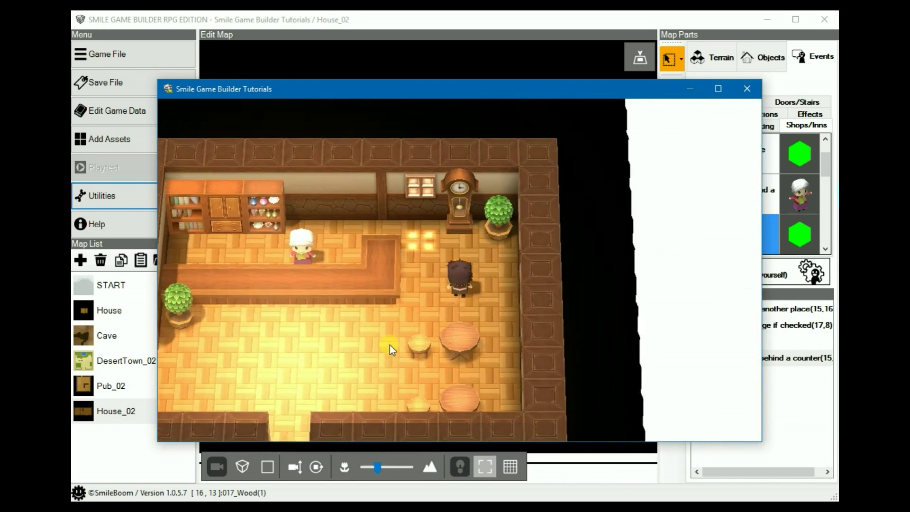
key(Return)
key(Return)
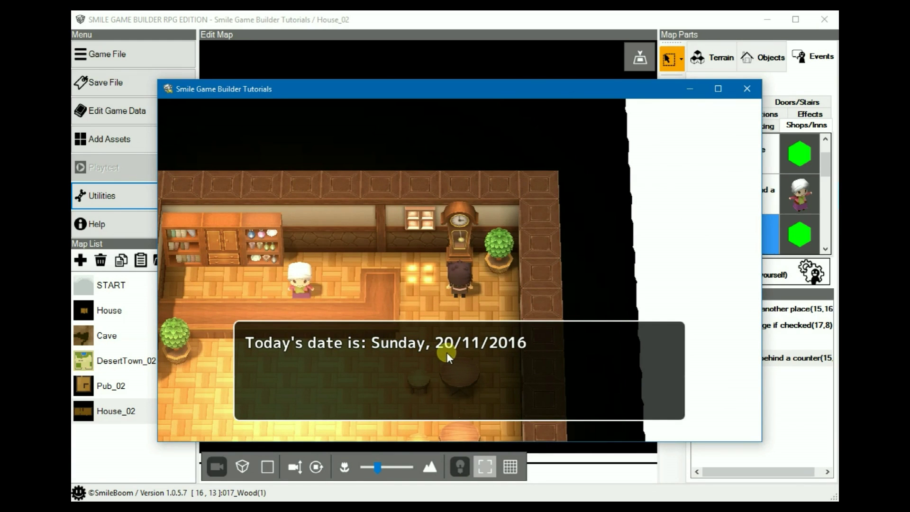
key(Return)
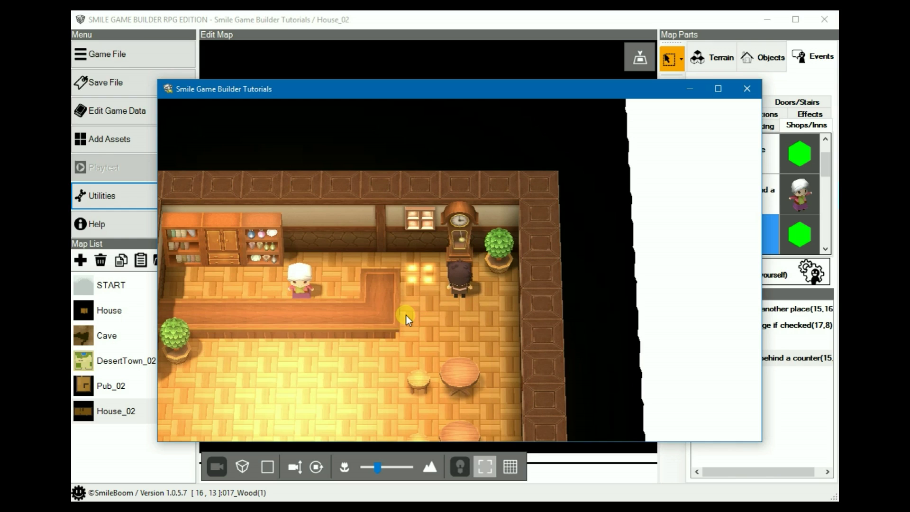
key(Return)
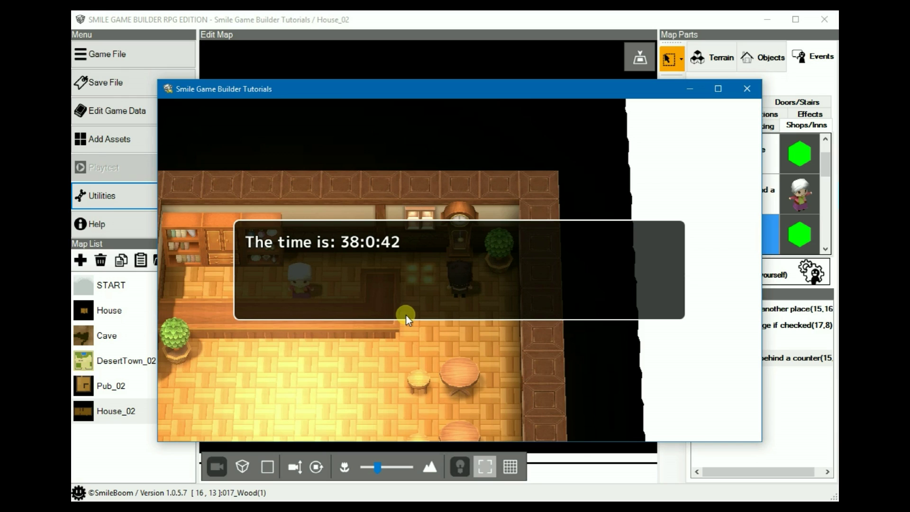
key(Return)
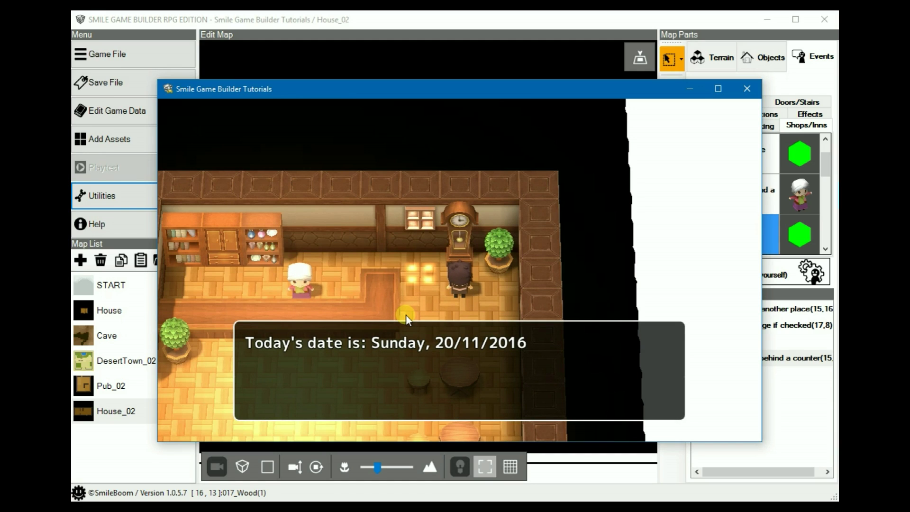
key(Return)
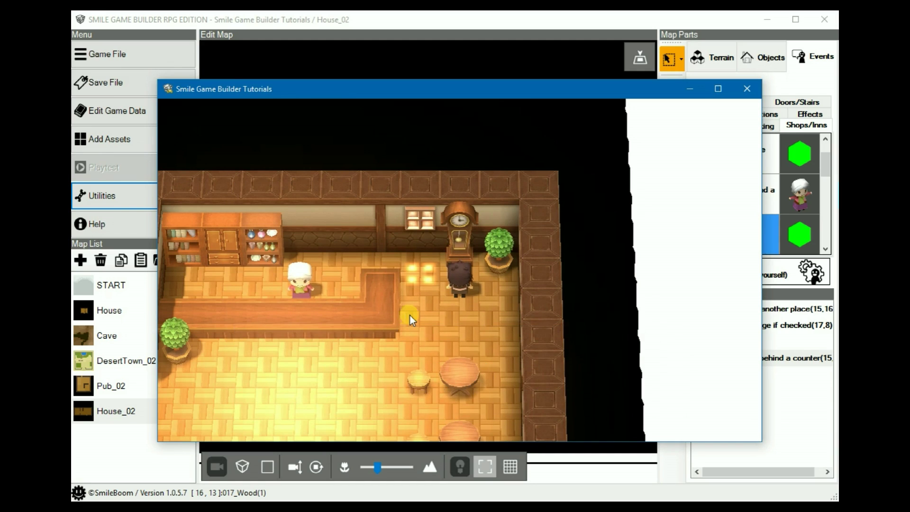
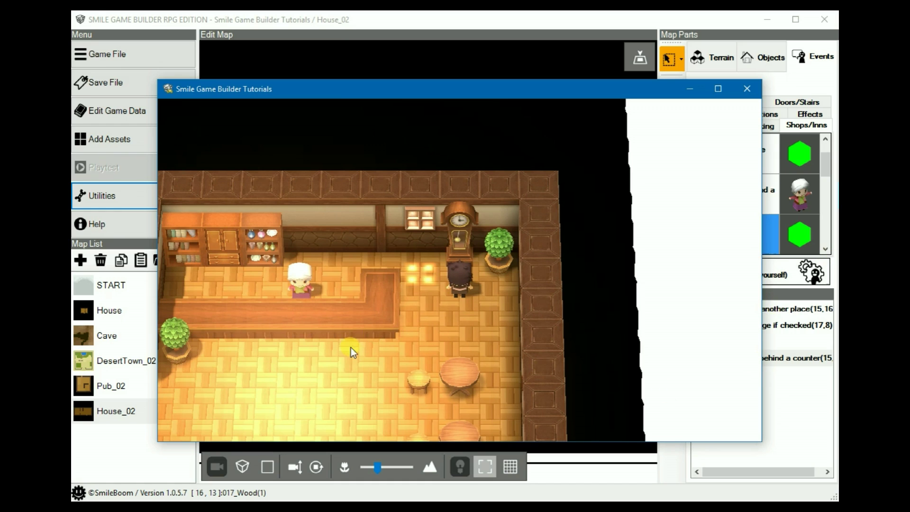
Check the grandfather clock's time and date messages once more and end the playtest
key(Return)
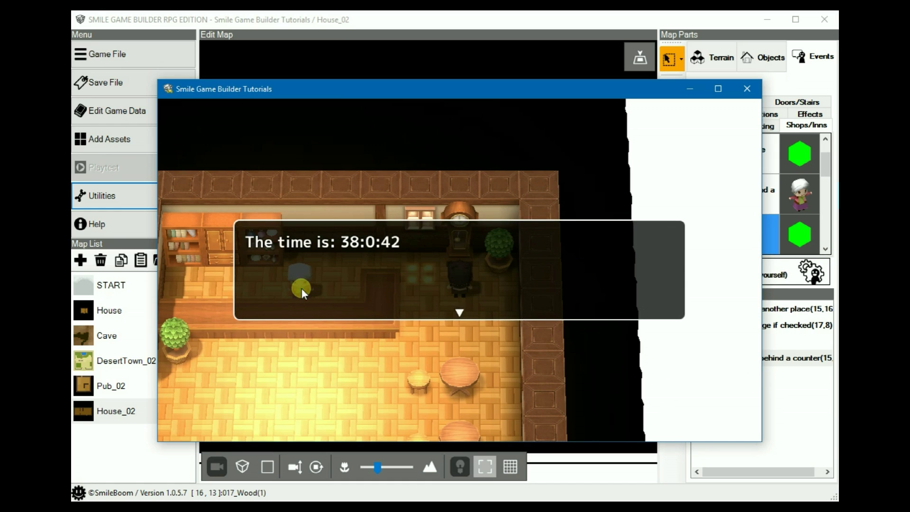
key(Return)
click(746, 88)
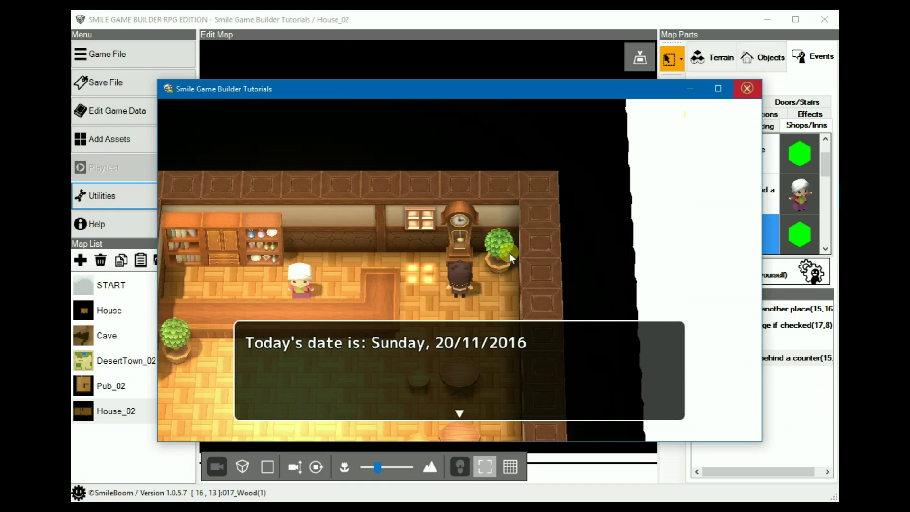
Open the innkeeper's event and examine the trigger options available for starting it
double_click(496, 171)
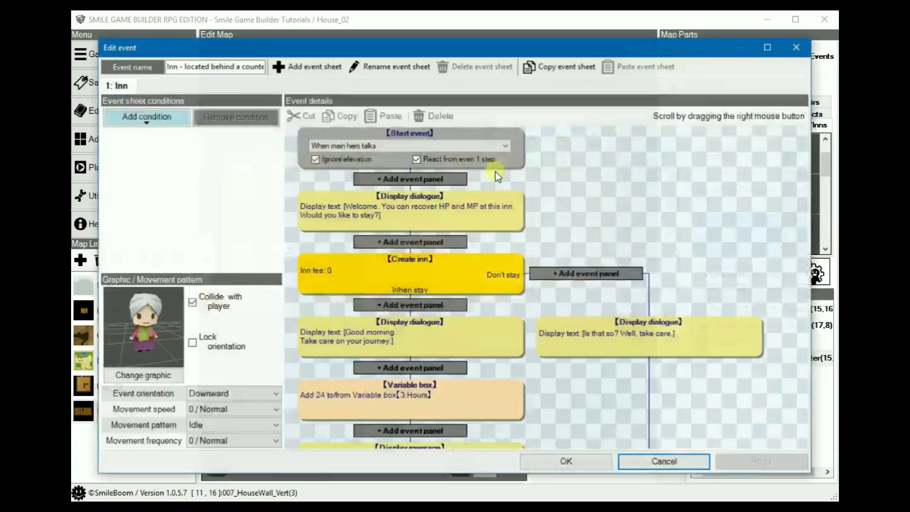
click(425, 143)
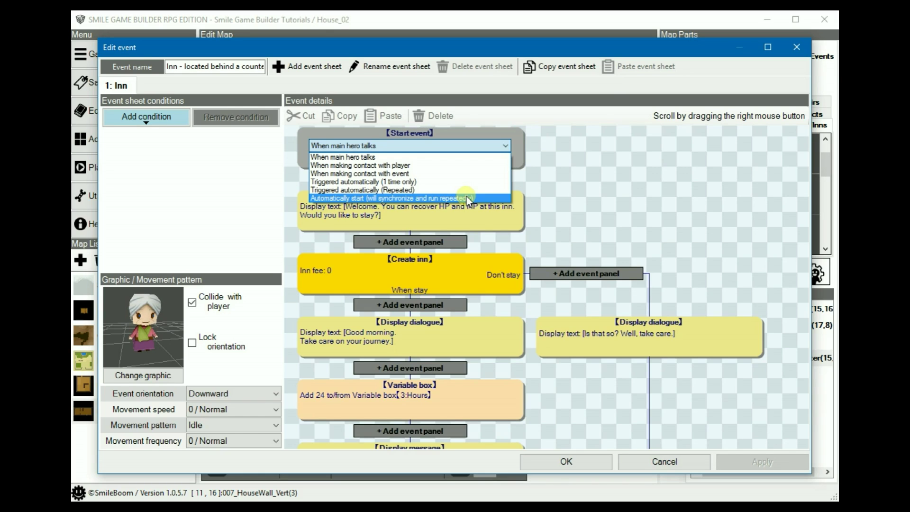
click(654, 178)
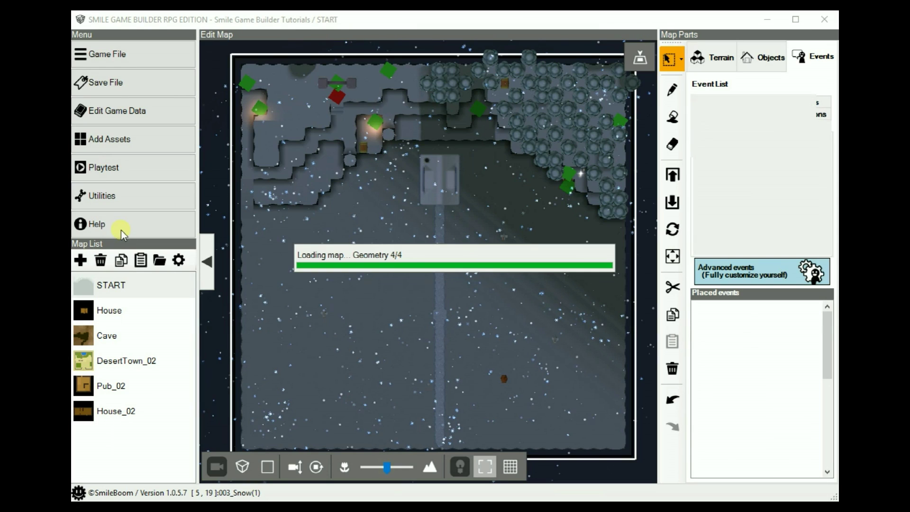
On the START map, delete the existing event at tile (11, 0) near the upper edge
click(114, 258)
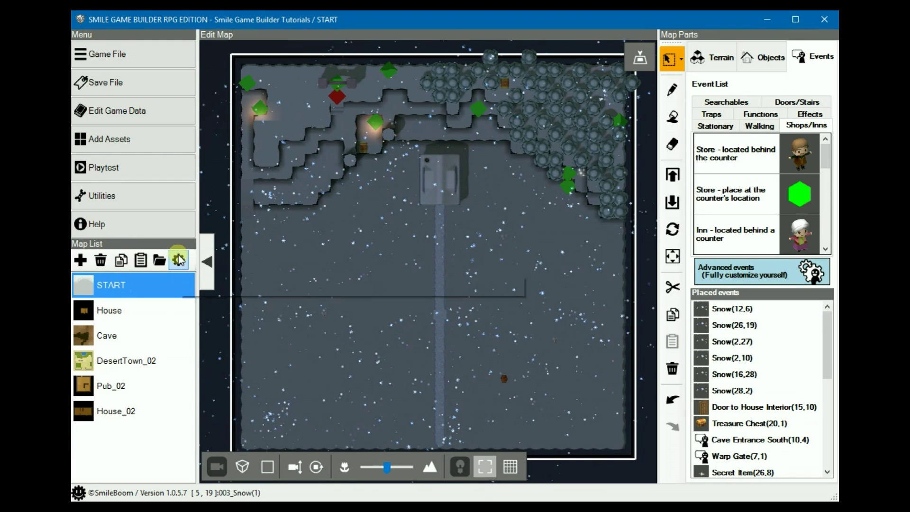
click(746, 275)
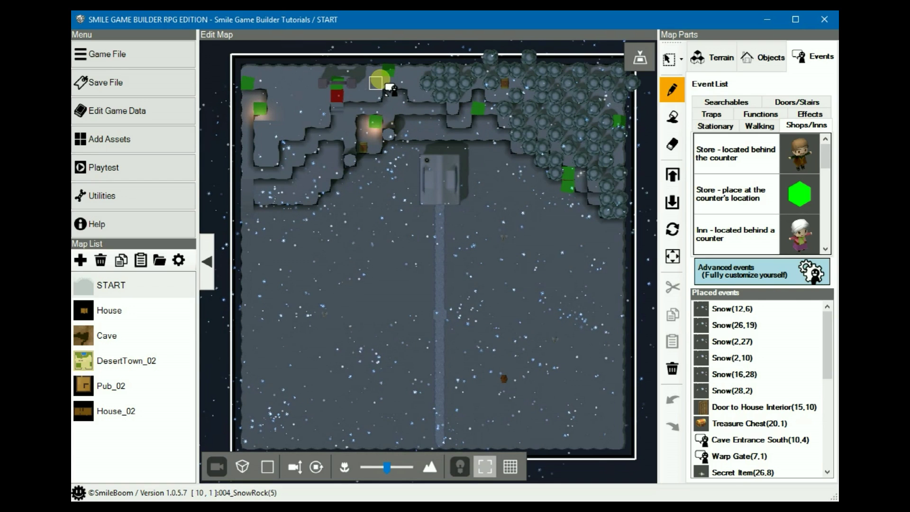
right_click(387, 73)
right_click(388, 73)
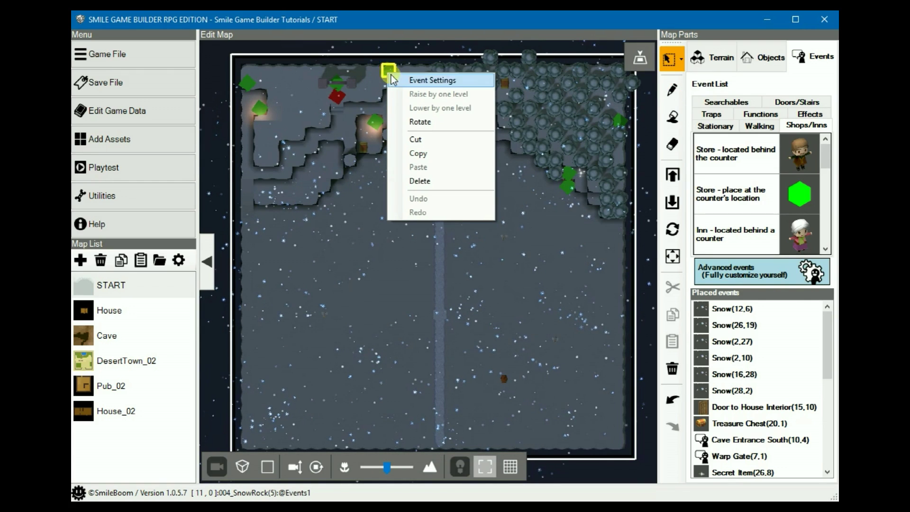
click(424, 181)
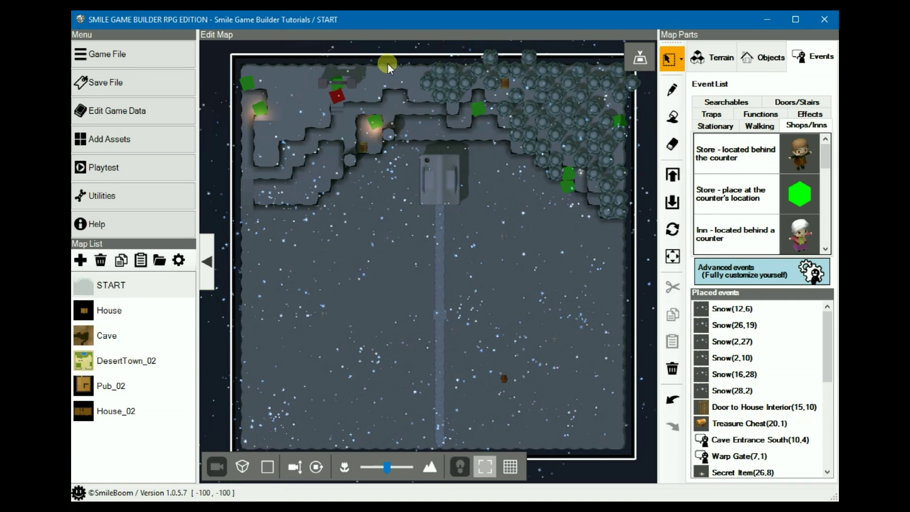
Place a new advanced event at tile (11, 0) and set its trigger to Automatically start (will synchronize and run repeatedly)
click(754, 283)
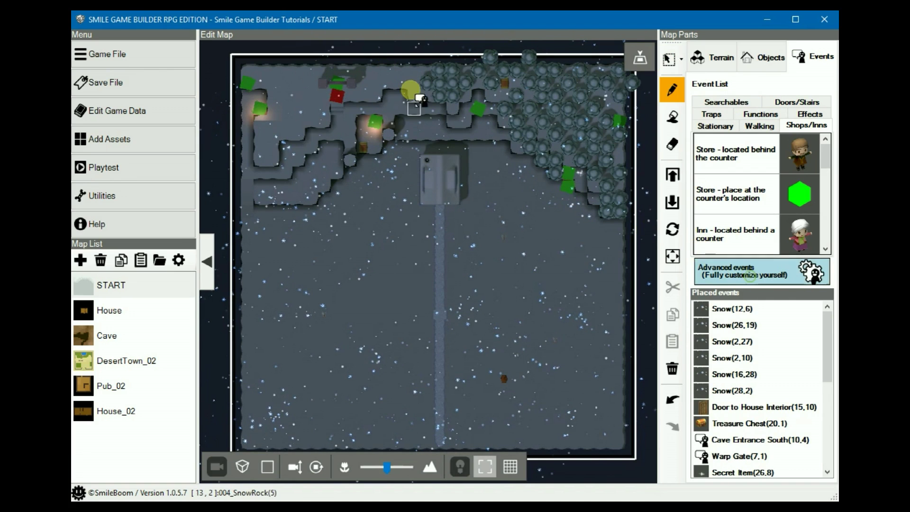
click(386, 75)
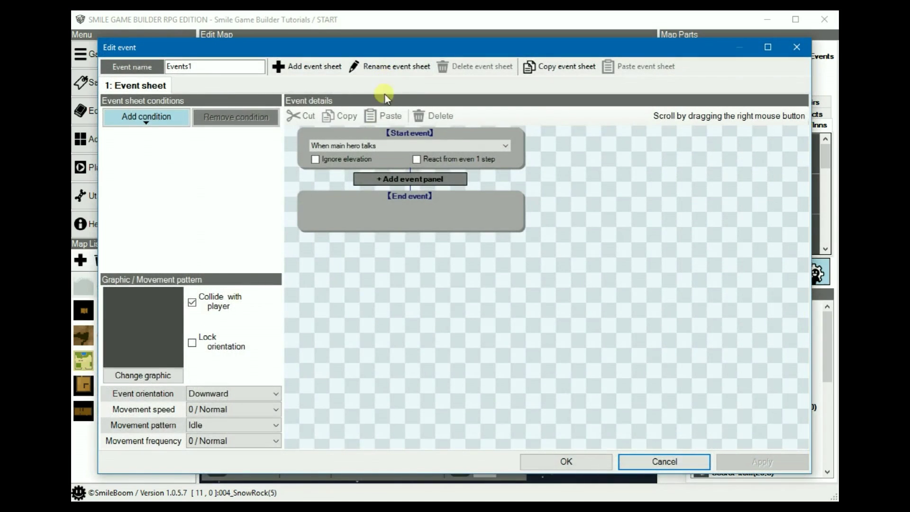
click(393, 144)
click(377, 199)
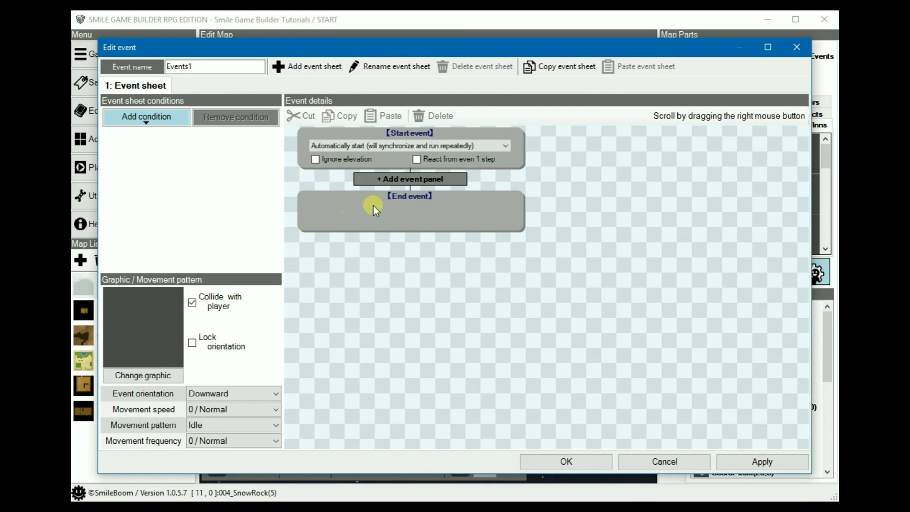
Add an Advanced Variable Box Op. that assigns the playtime minutes to variable box 10
click(377, 178)
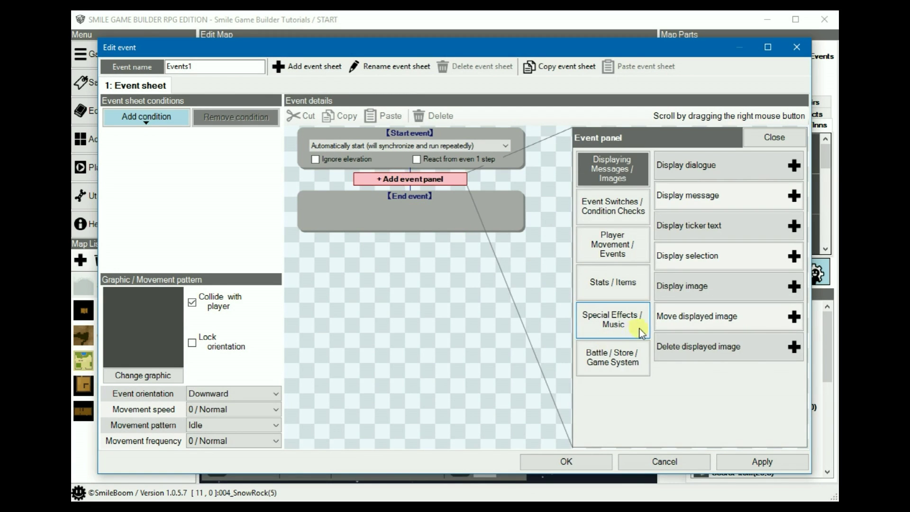
click(596, 213)
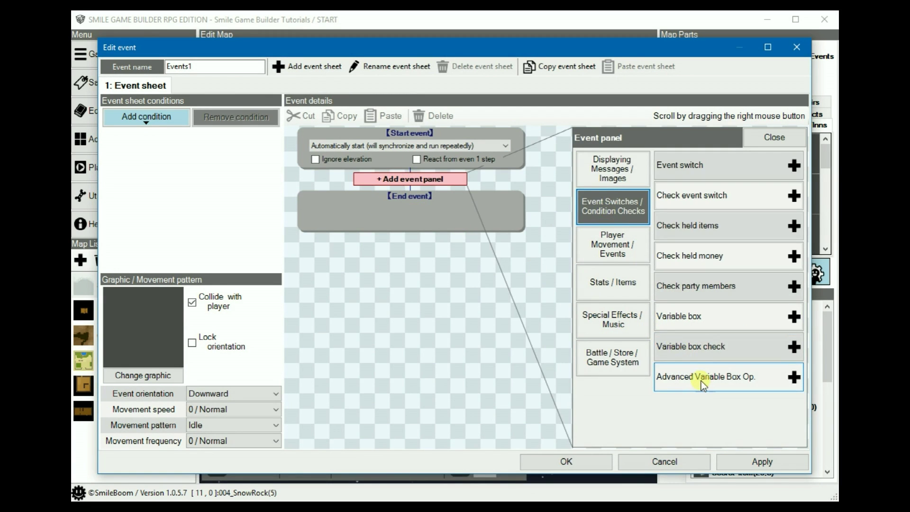
click(699, 378)
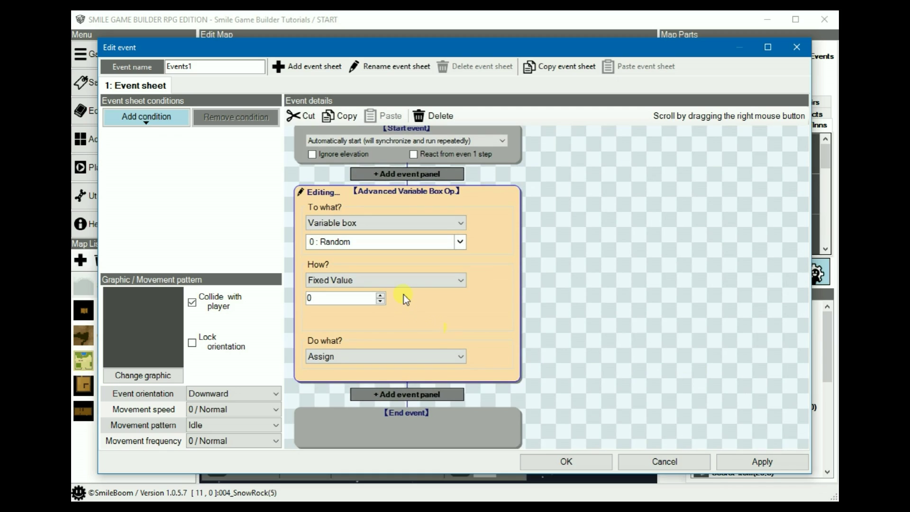
click(402, 242)
click(372, 422)
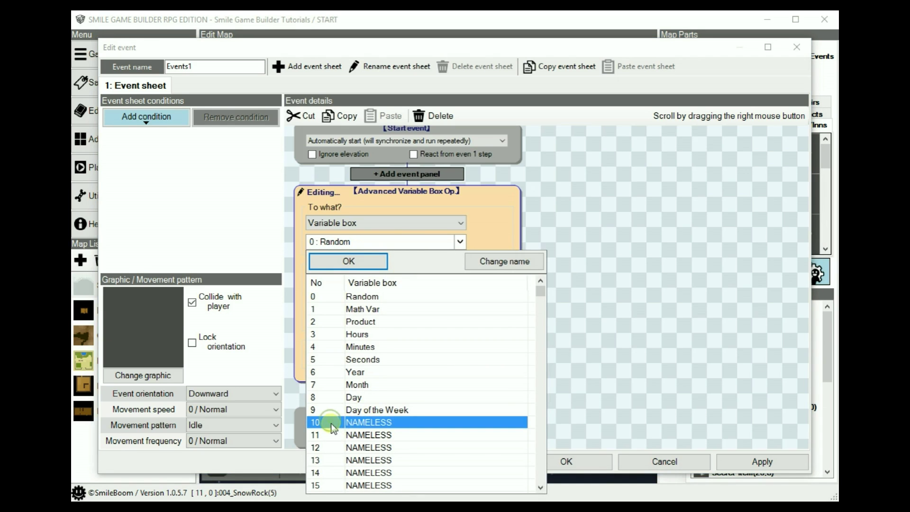
click(349, 261)
click(377, 284)
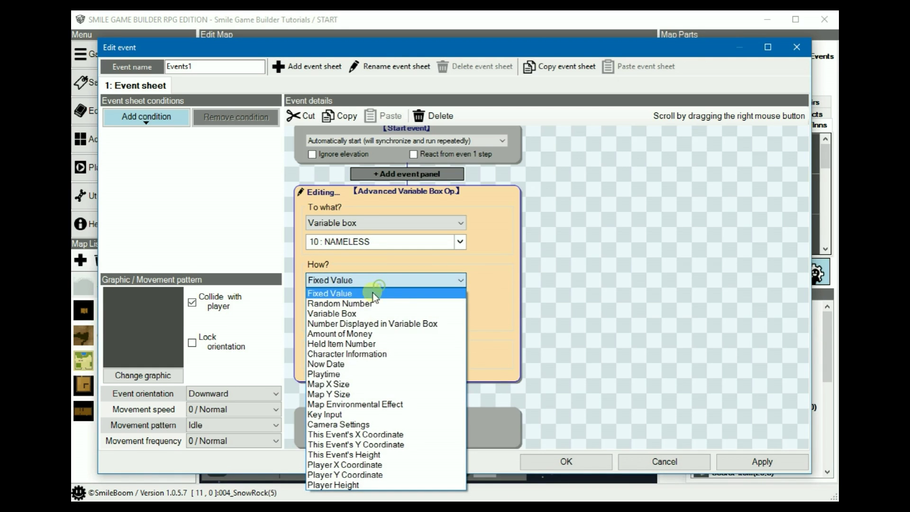
click(332, 374)
click(367, 298)
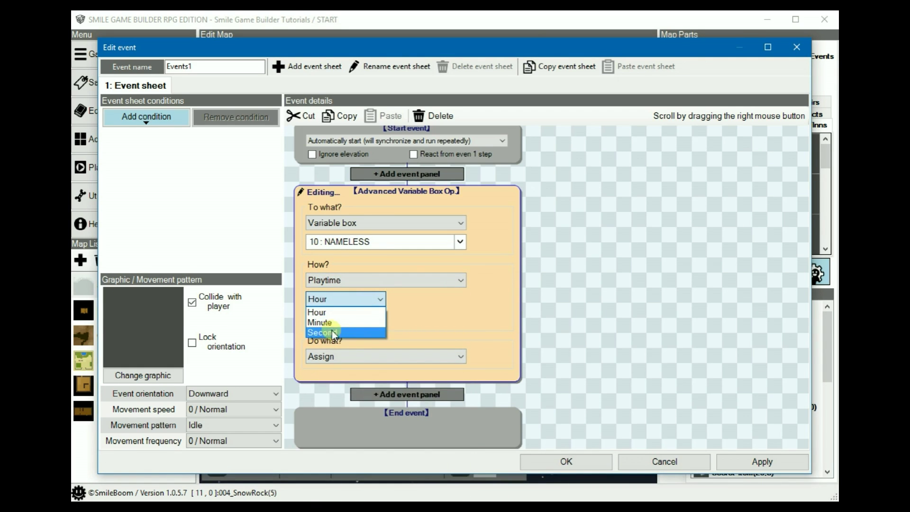
click(324, 323)
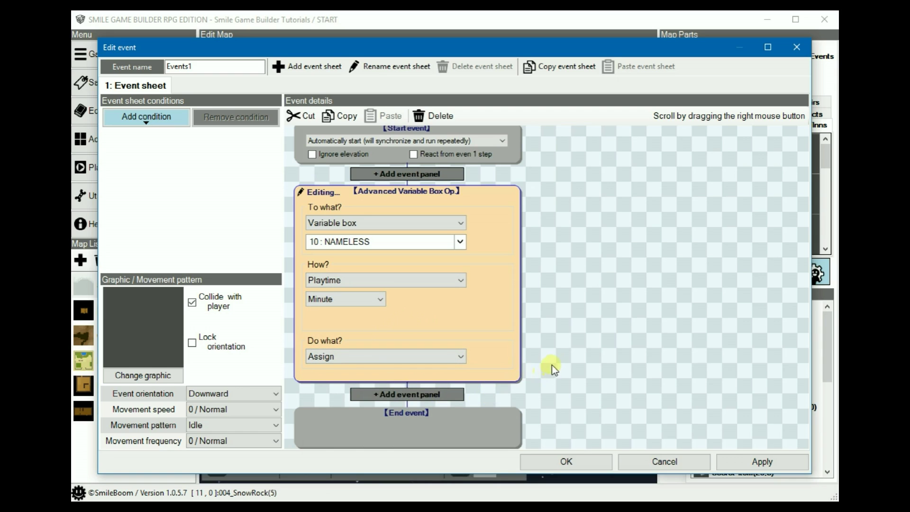
Below the assignment, add a variable box check testing whether variable box 10 equals 1
right_drag(551, 365, 563, 310)
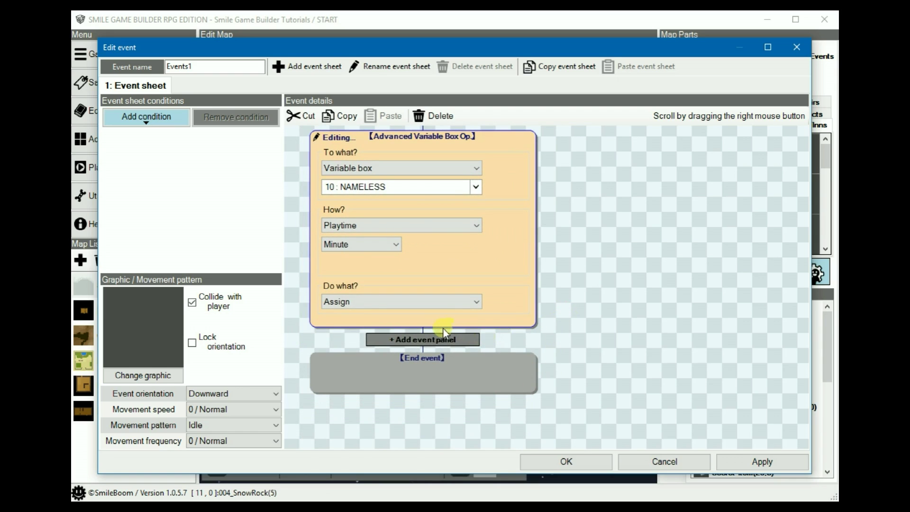
click(439, 340)
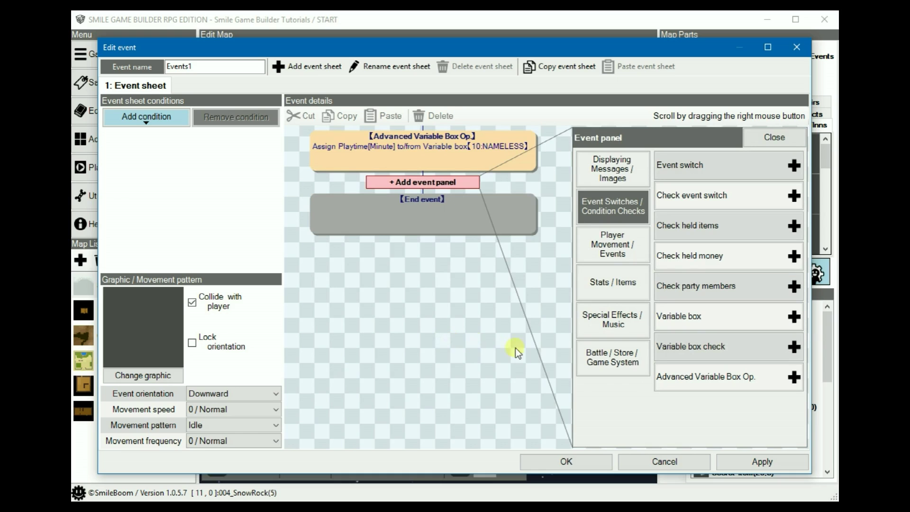
click(690, 346)
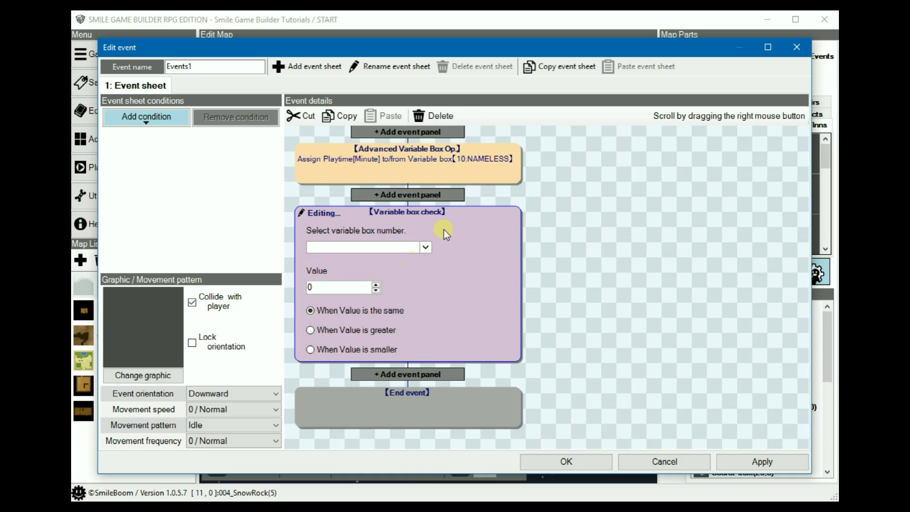
click(417, 248)
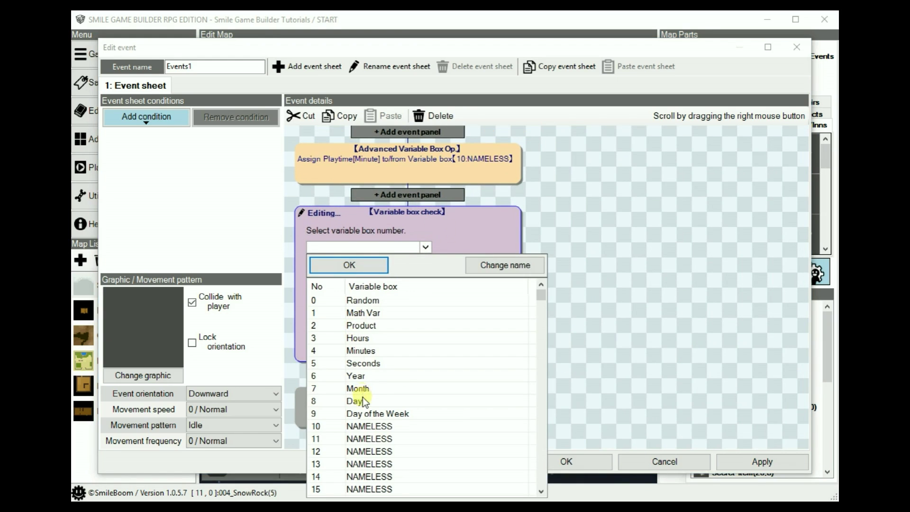
double_click(365, 425)
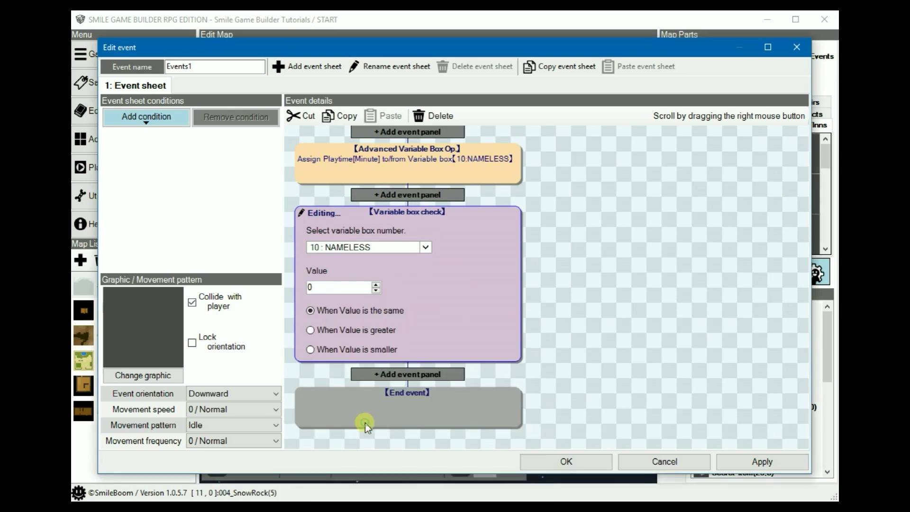
click(376, 284)
click(555, 295)
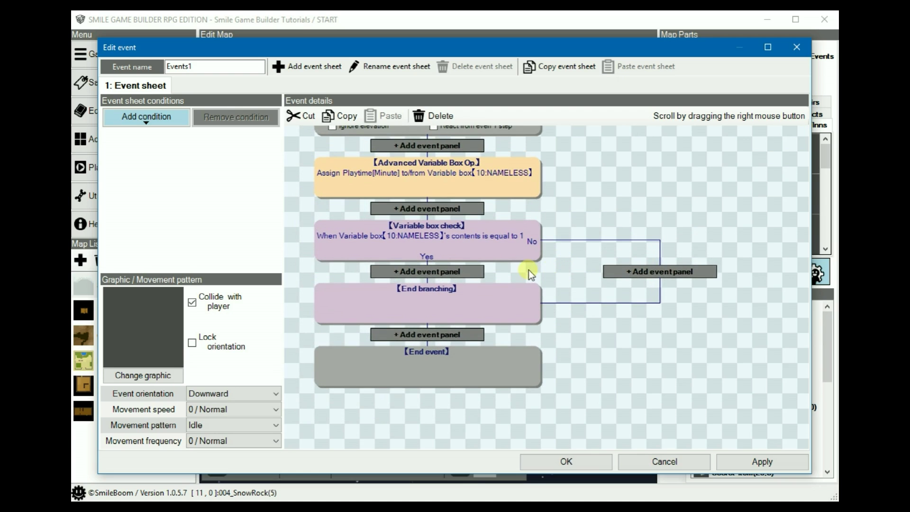
In the Yes branch, add a nested variable box check testing whether variable box 11 equals 0
click(444, 274)
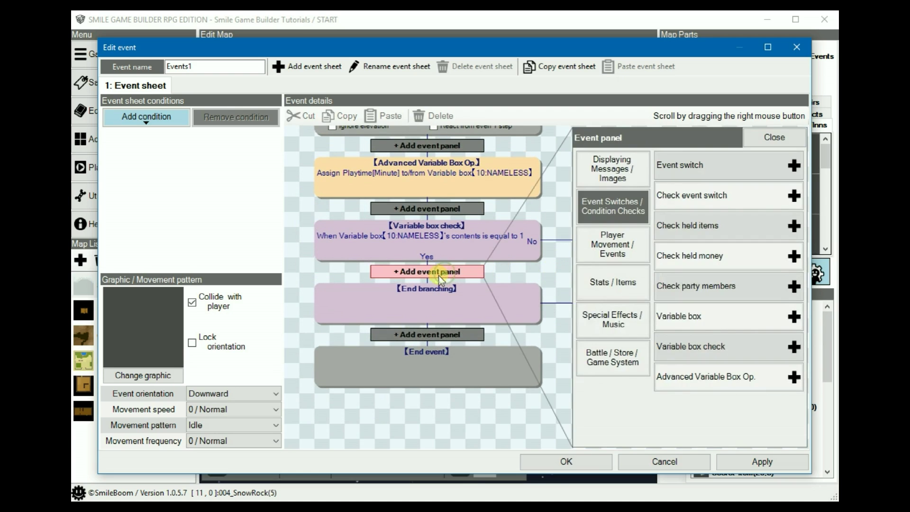
click(686, 351)
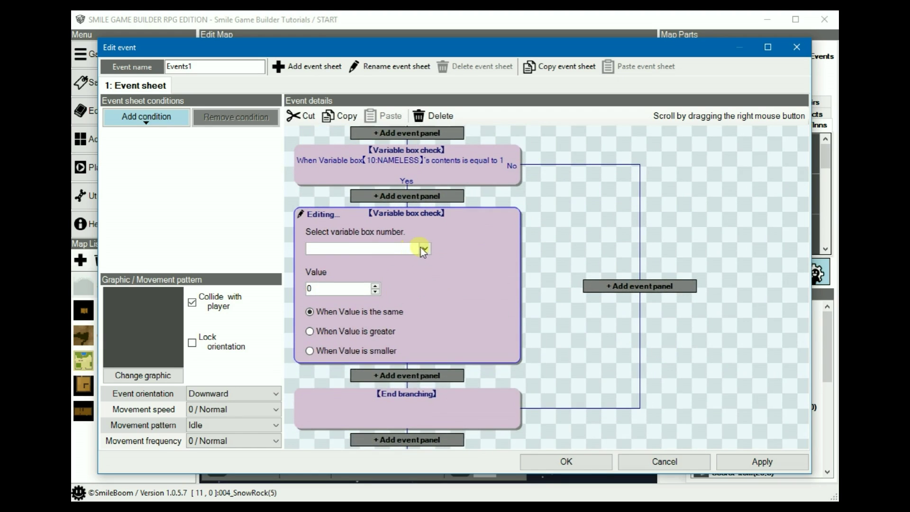
click(423, 249)
click(362, 439)
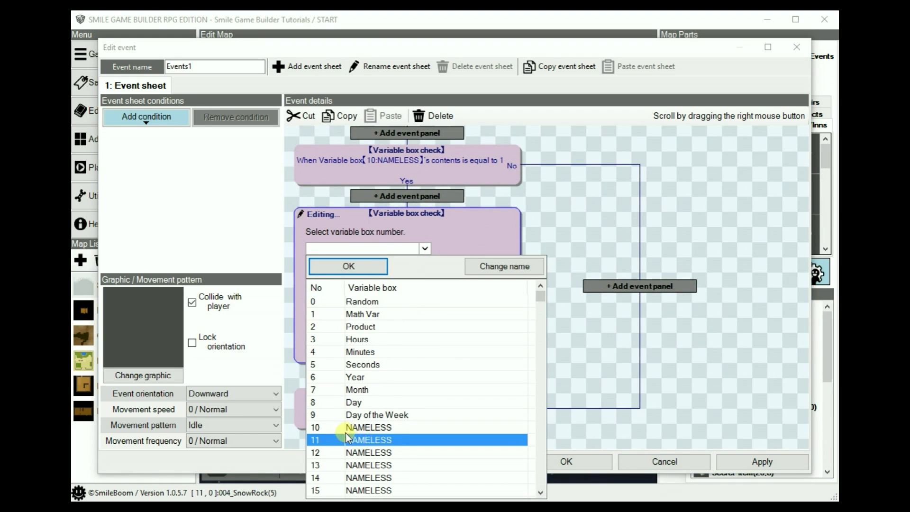
click(345, 266)
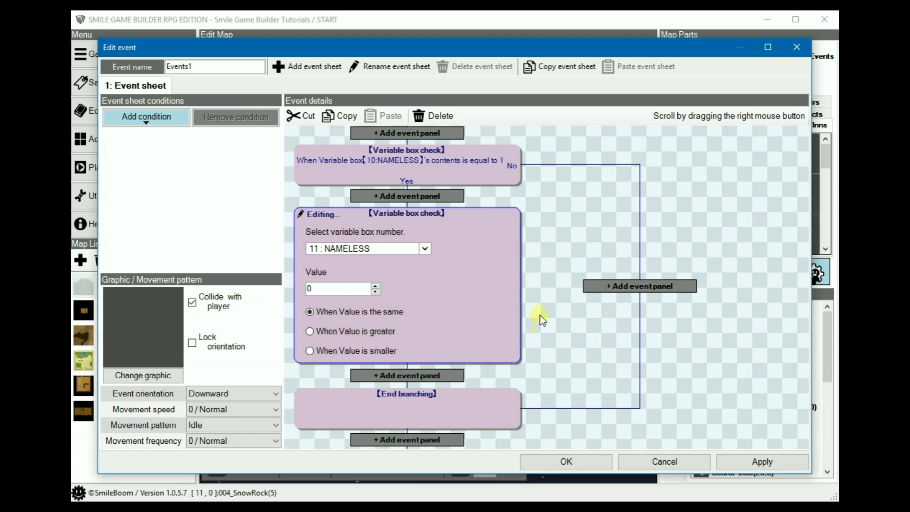
Below the nested check's End branching, add a Display message reading "You've been playing for xxx minutes."
right_drag(554, 296, 564, 260)
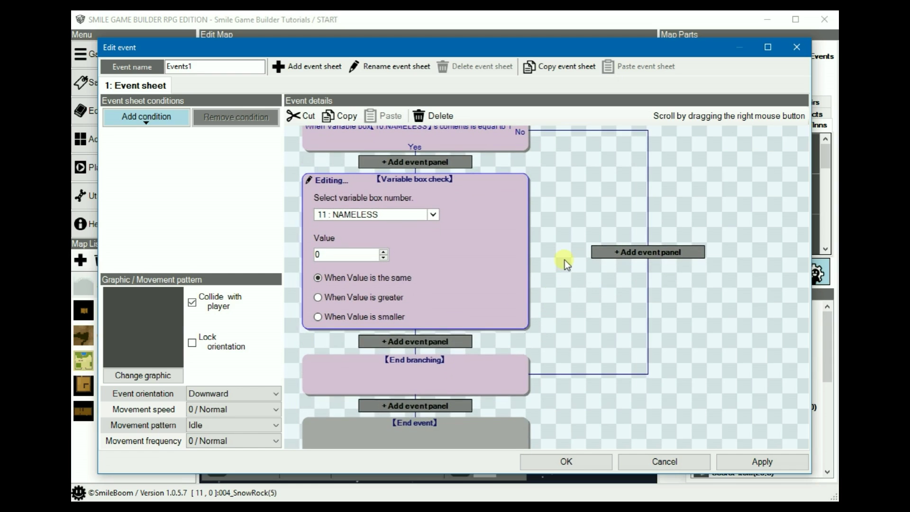
click(436, 342)
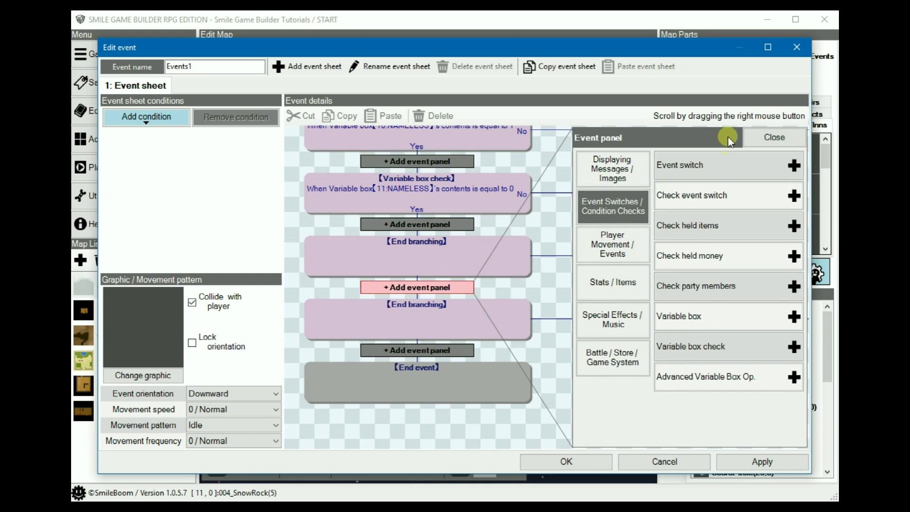
click(611, 170)
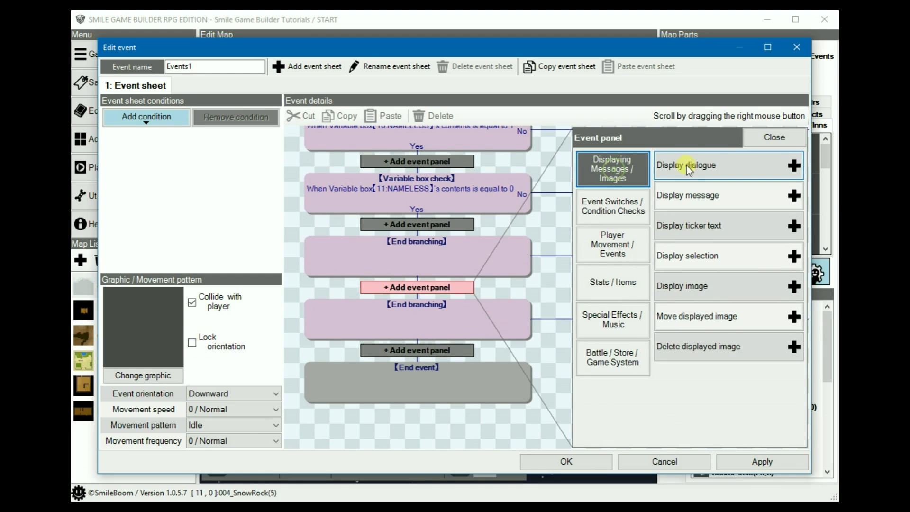
click(700, 197)
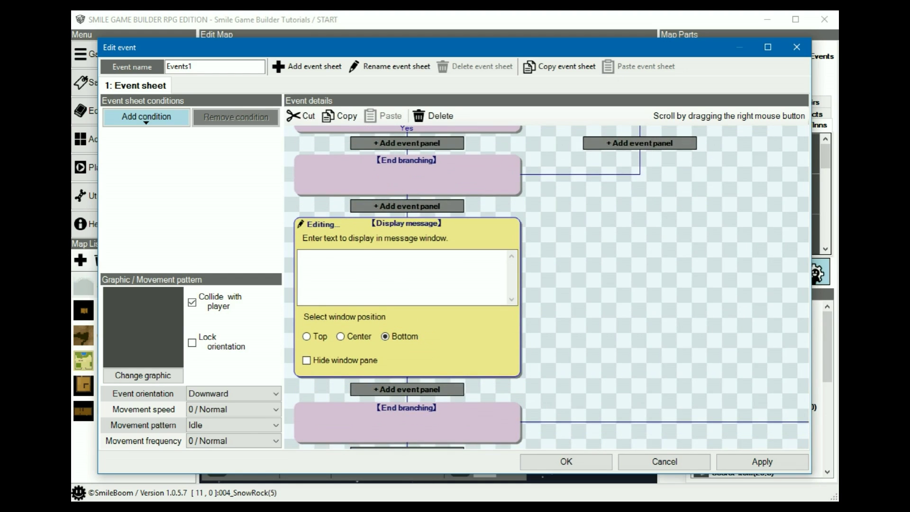
key(alt+Tab)
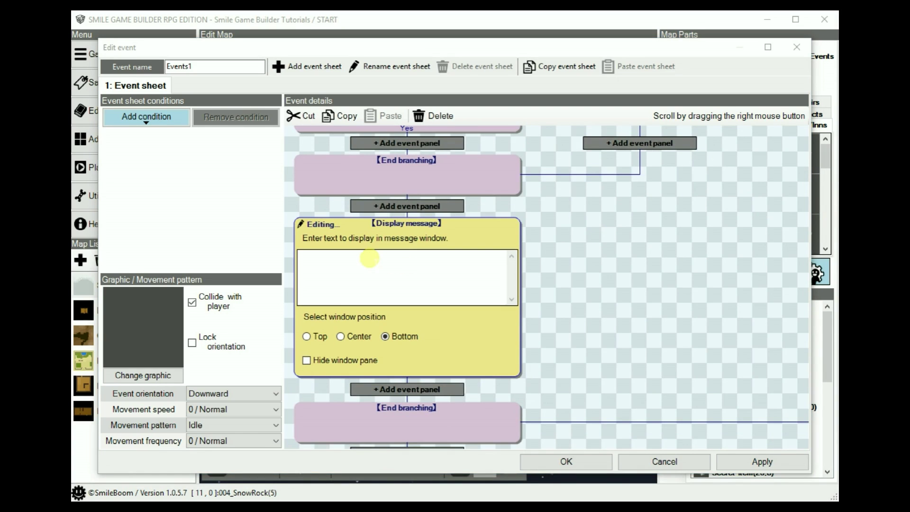
click(367, 256)
text(You've been playing for xxx minutes.)
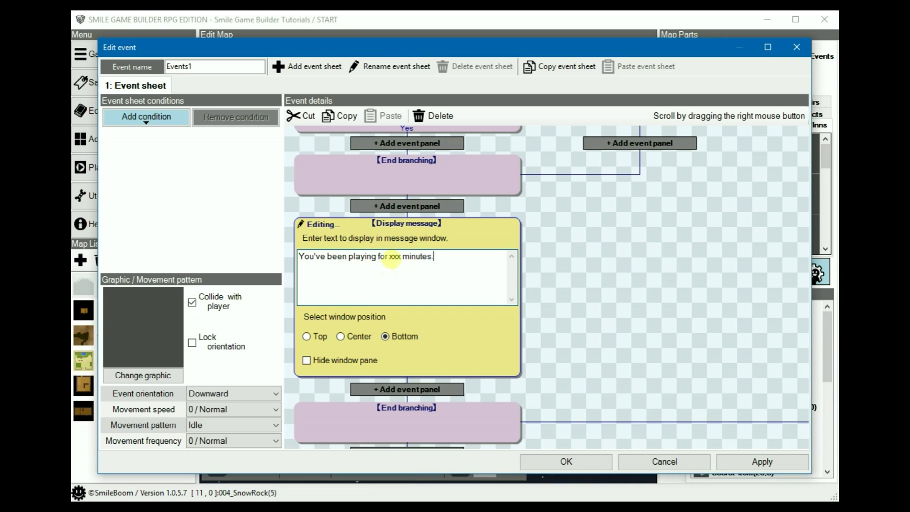
Reword the display message to "You've been playing for 1 minute."
double_click(393, 257)
text(1)
click(419, 256)
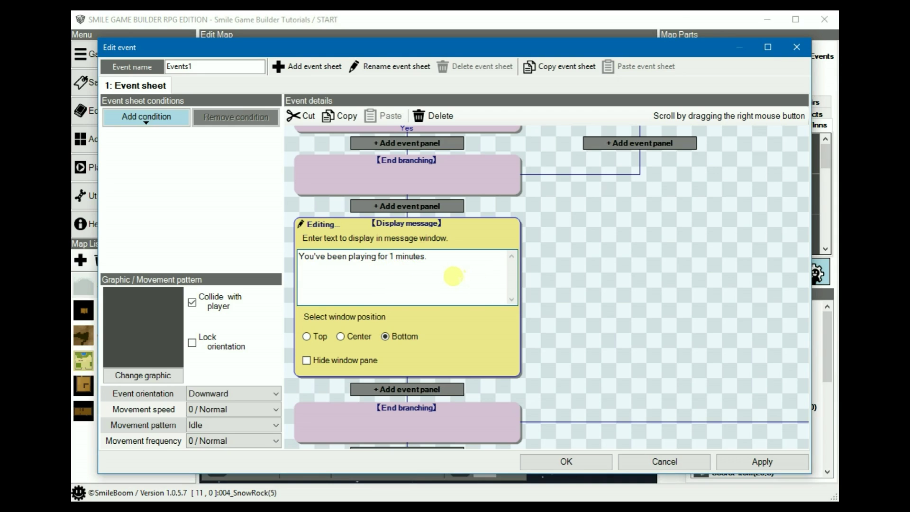
key(Delete)
scroll(586, 284, up, 3)
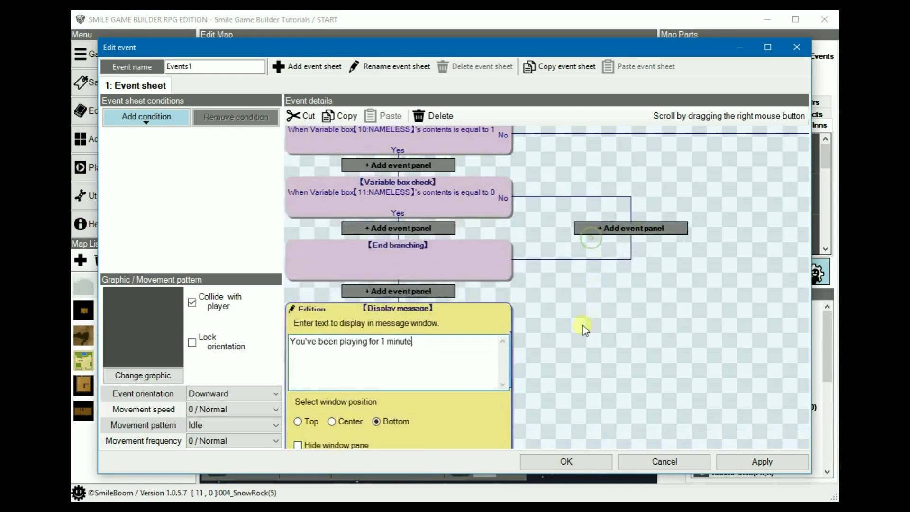
right_drag(626, 293, 653, 344)
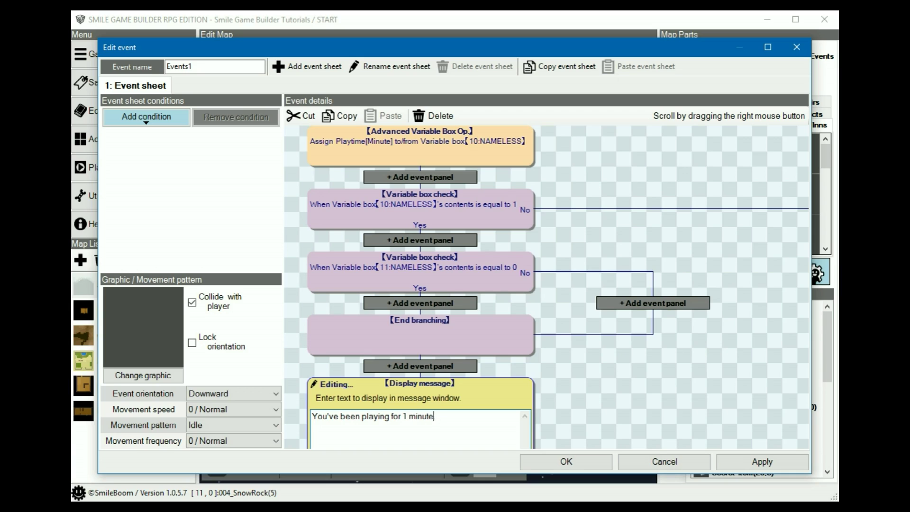
text(.)
right_drag(539, 290, 589, 223)
click(588, 259)
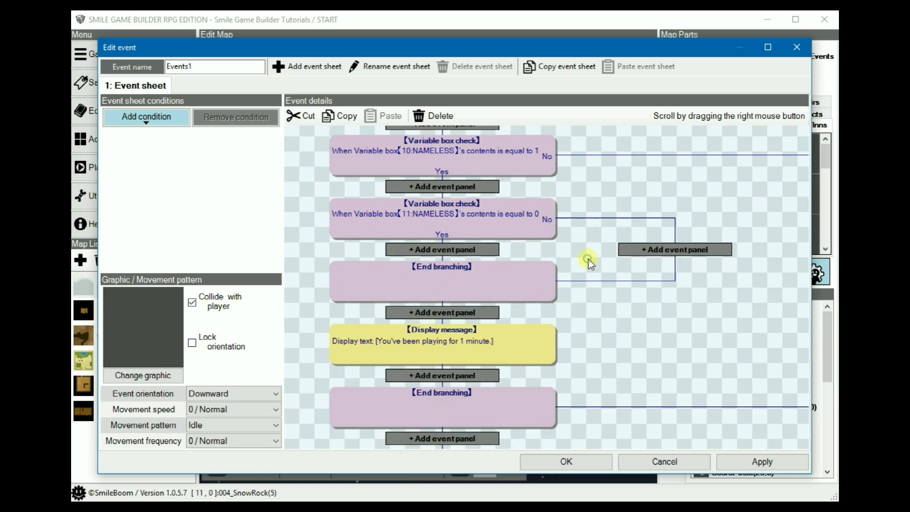
Move the display message into the Yes branch of the variable box 11 check and save the event
double_click(441, 334)
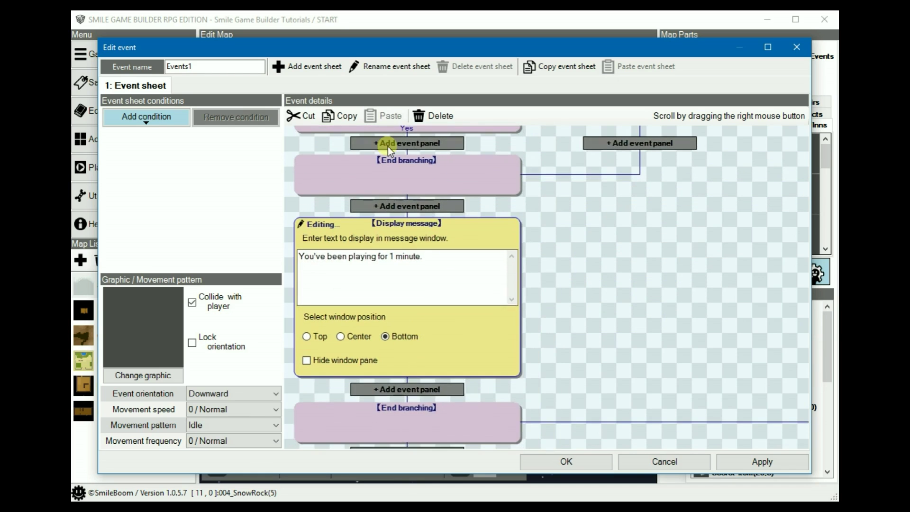
click(296, 116)
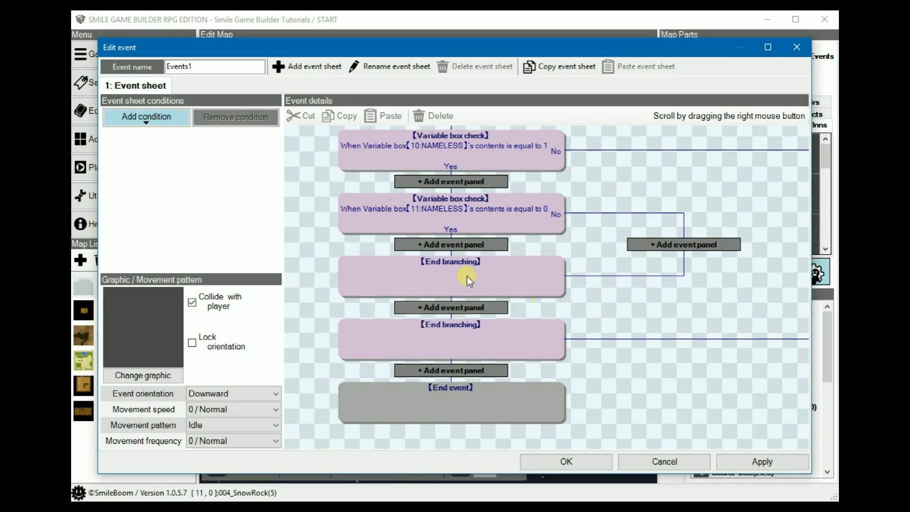
click(449, 245)
click(385, 116)
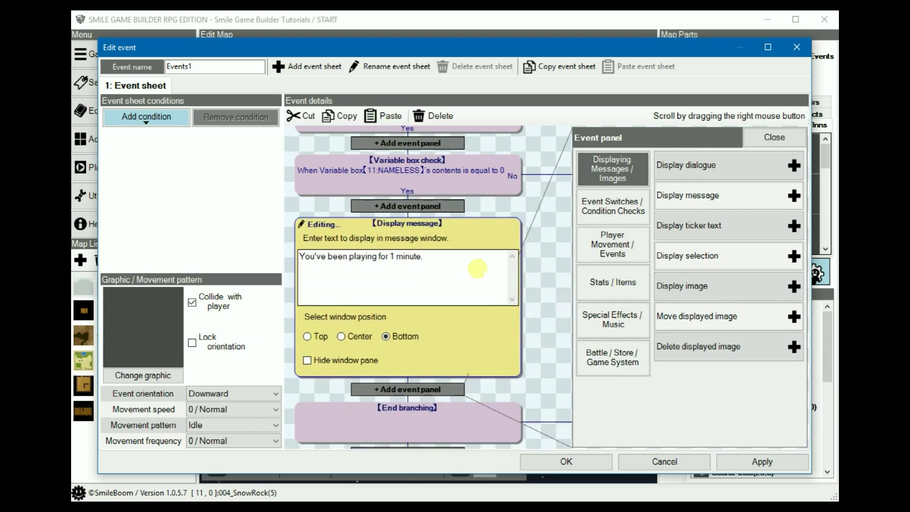
right_drag(533, 249, 552, 312)
click(527, 283)
click(555, 465)
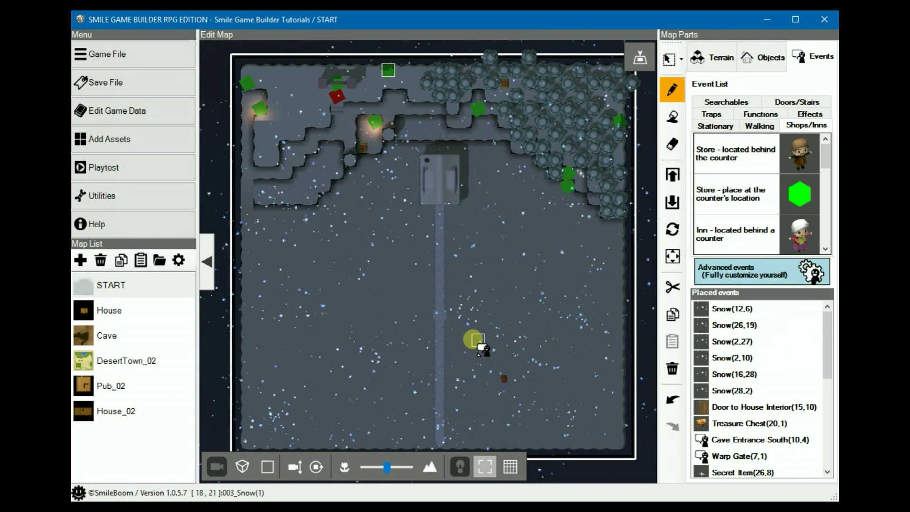
Launch a playtest and open the Debug window, placing it clear of the player character
click(111, 172)
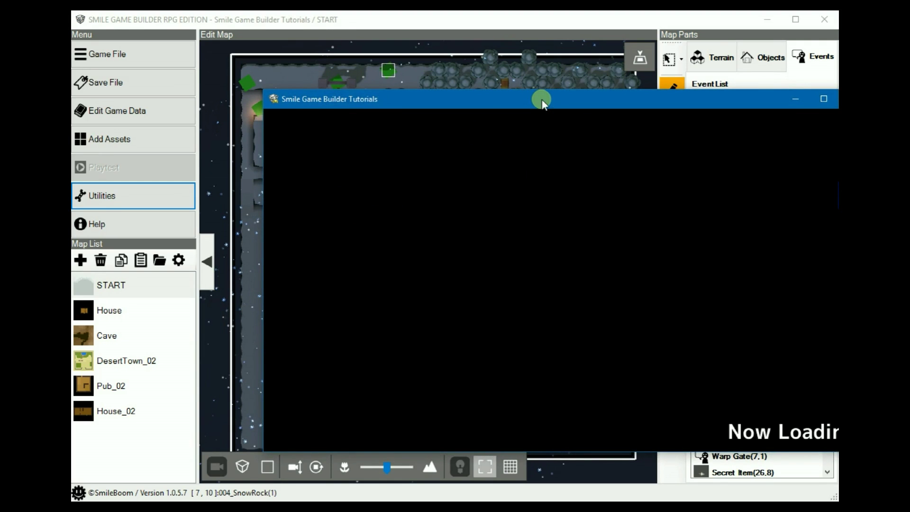
drag(542, 101, 446, 93)
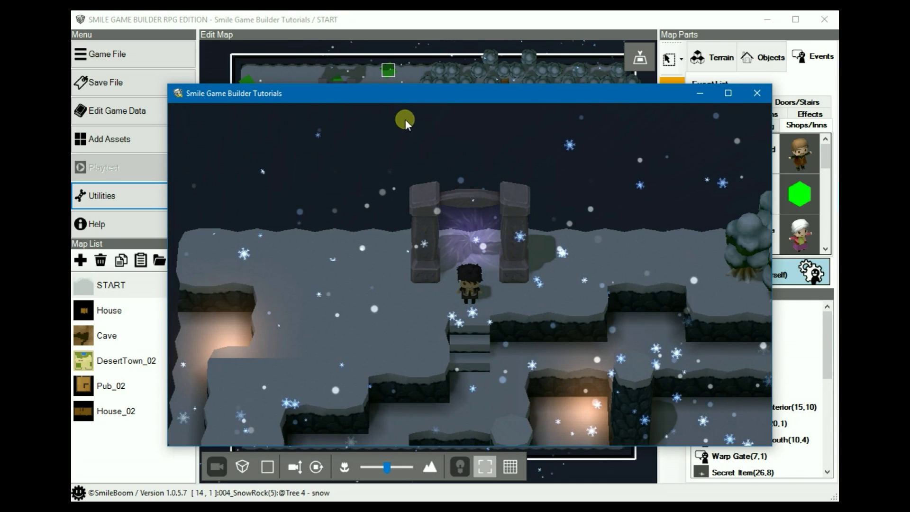
key(ctrl+d)
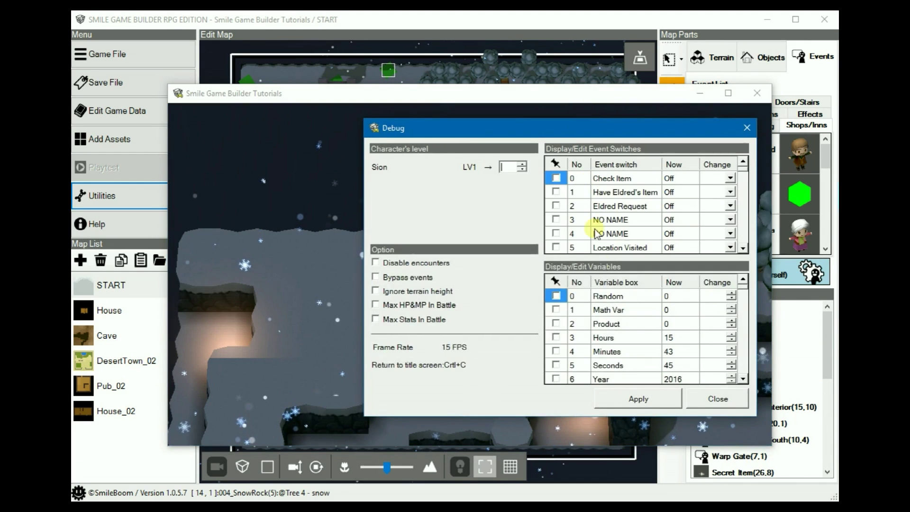
drag(622, 132, 774, 121)
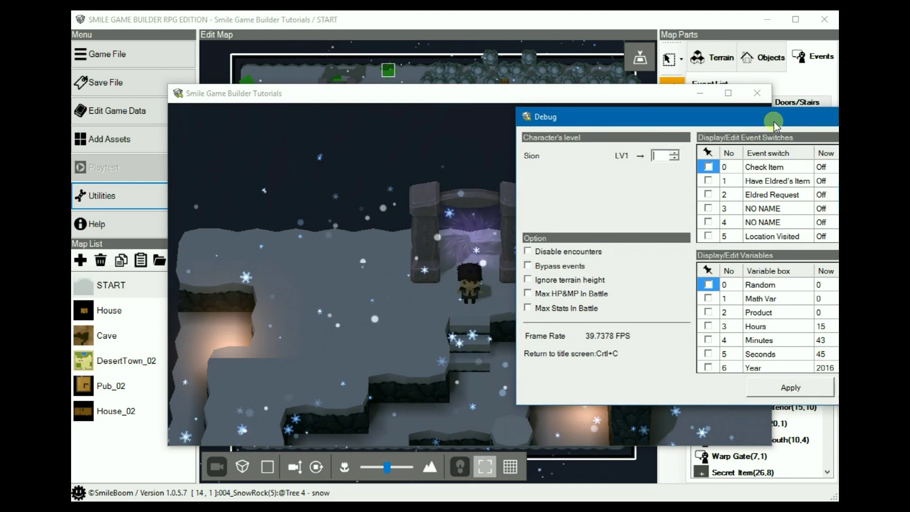
Pin variable box 11 to the top of the Debug window's variable list, keeping its current value in view
scroll(800, 337, down, 4)
scroll(800, 336, up, 2)
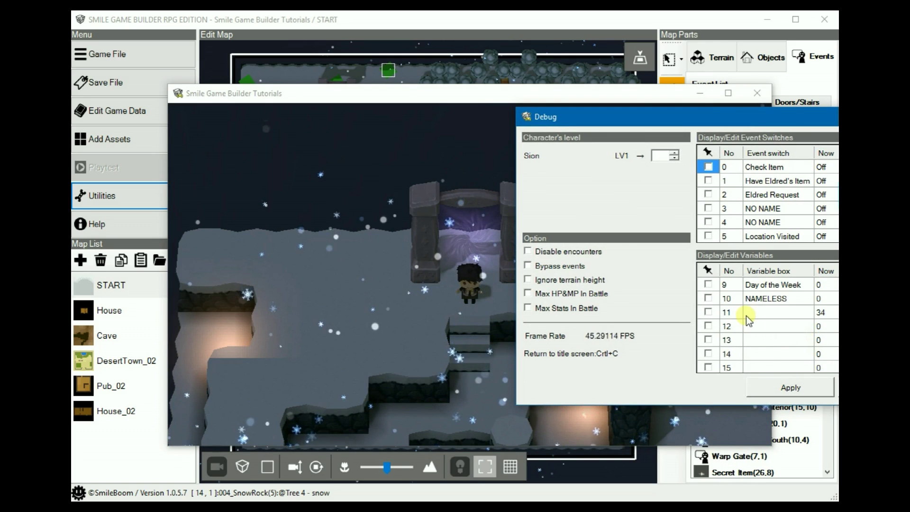
click(710, 314)
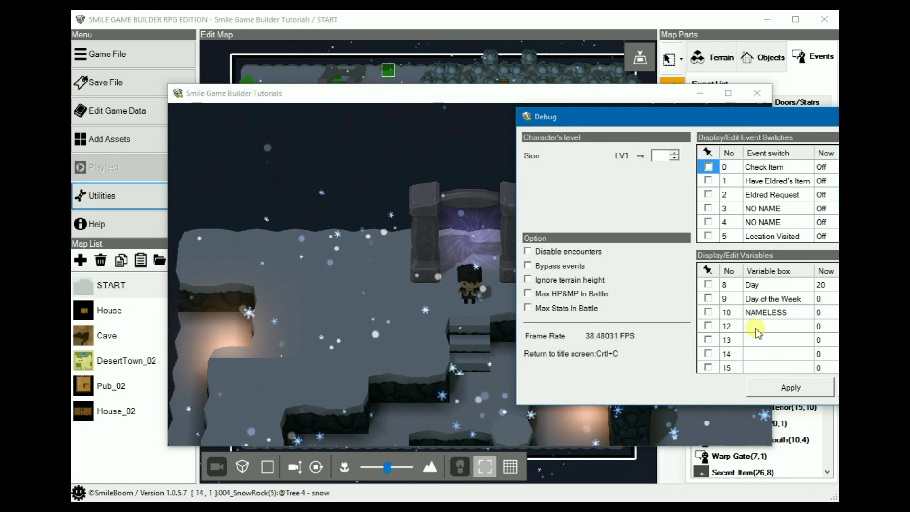
scroll(755, 329, up, 3)
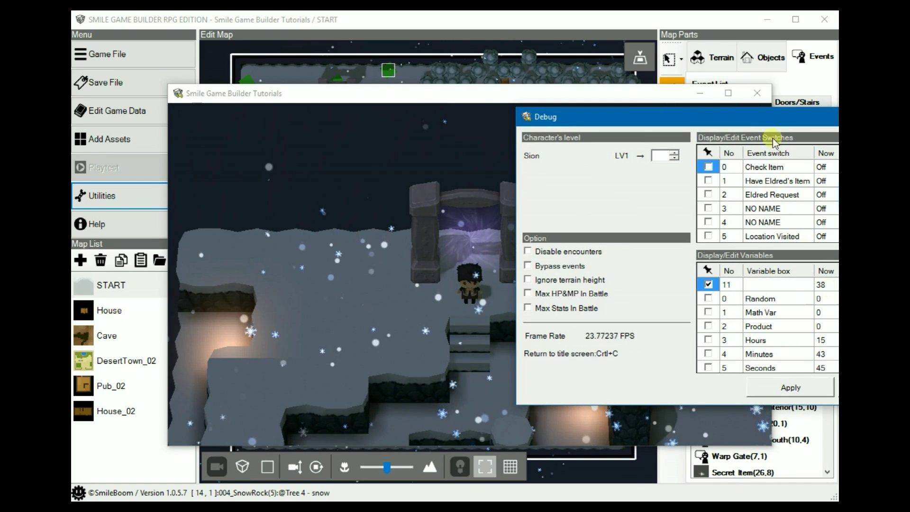
drag(760, 121, 724, 121)
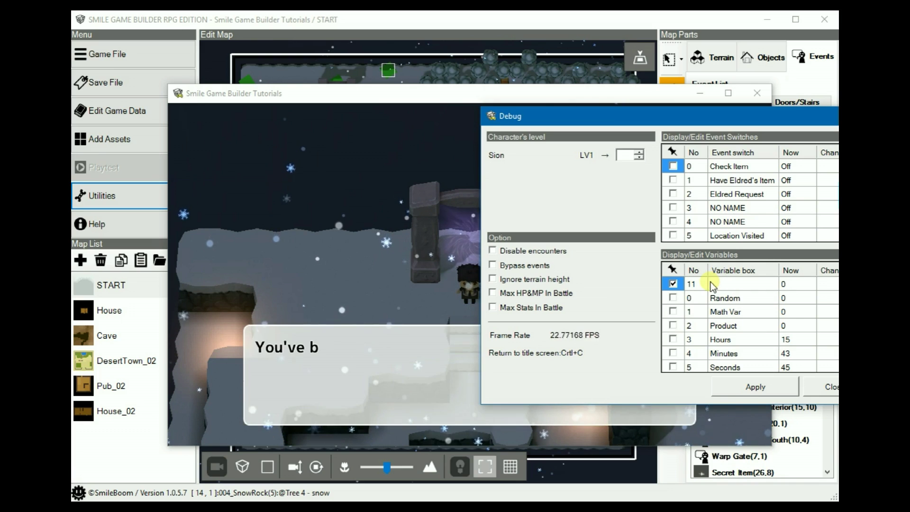
Read the one-minute playtime message in the playtest alongside variable box 11, then dismiss the message
click(305, 363)
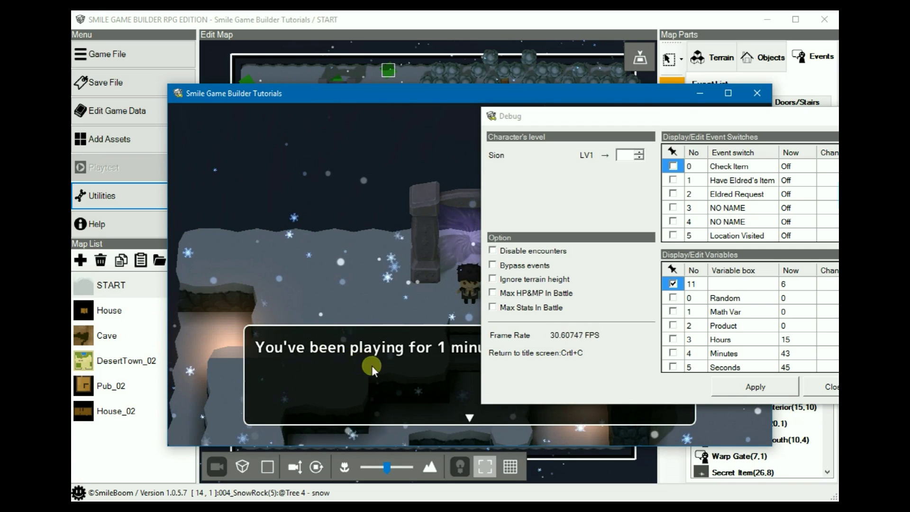
drag(648, 115, 681, 118)
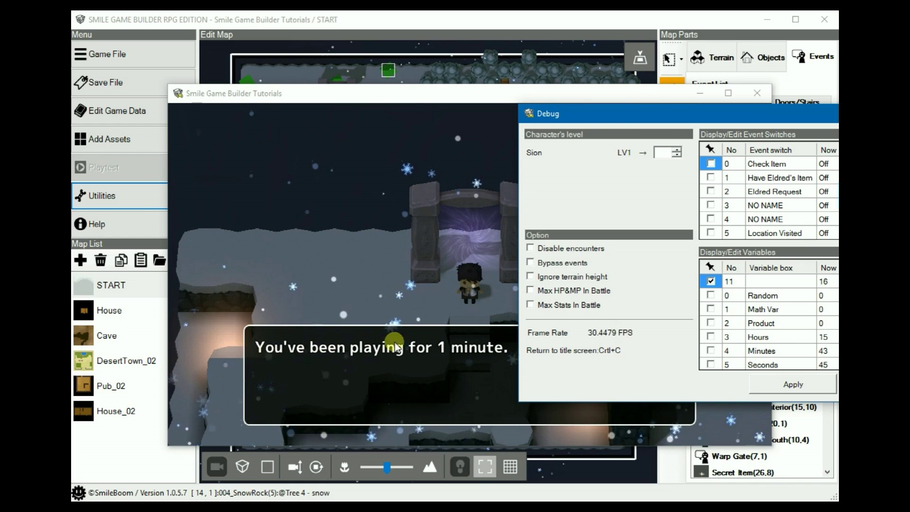
drag(710, 109, 649, 104)
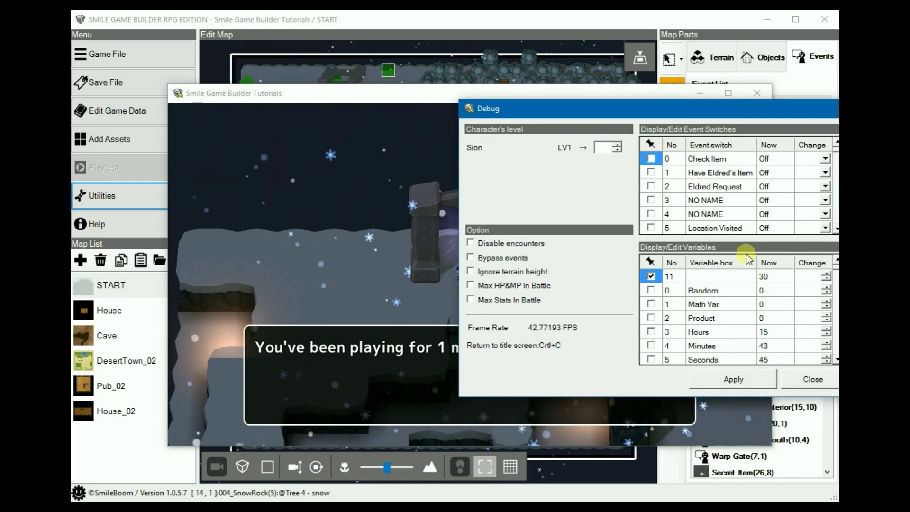
drag(682, 109, 698, 108)
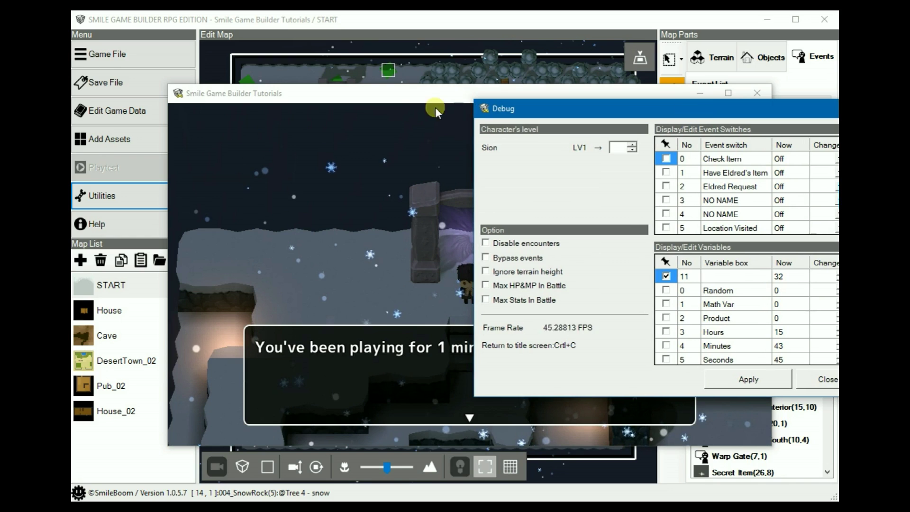
click(413, 96)
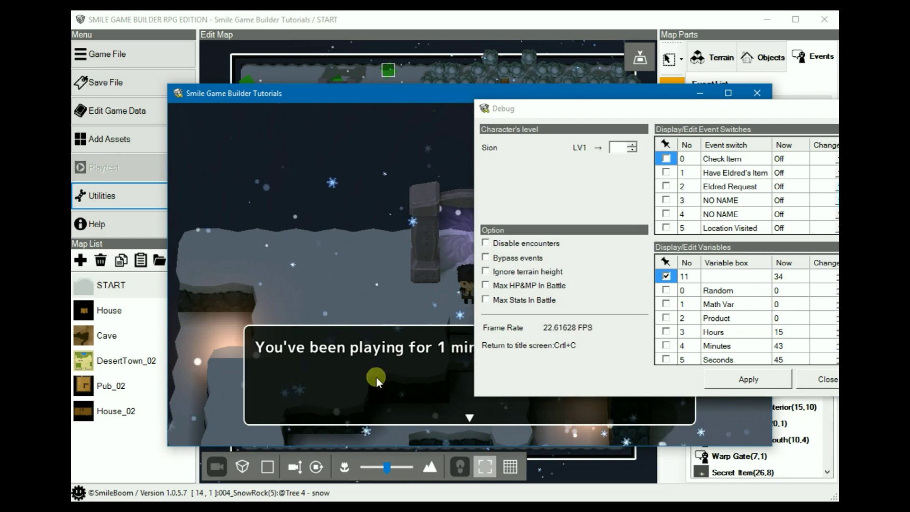
click(372, 390)
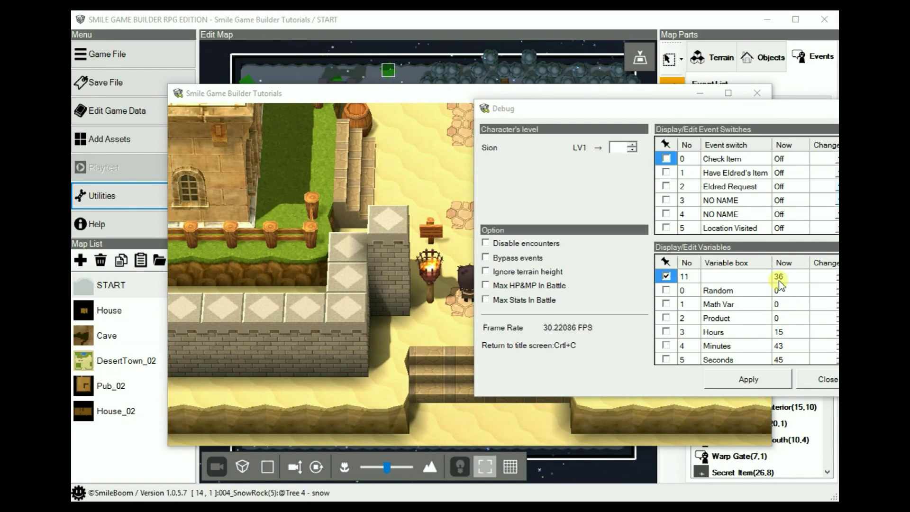
Advance repeatedly through the "You've been playing for xxx." message while monitoring variable box 11 in the Debug window
click(428, 94)
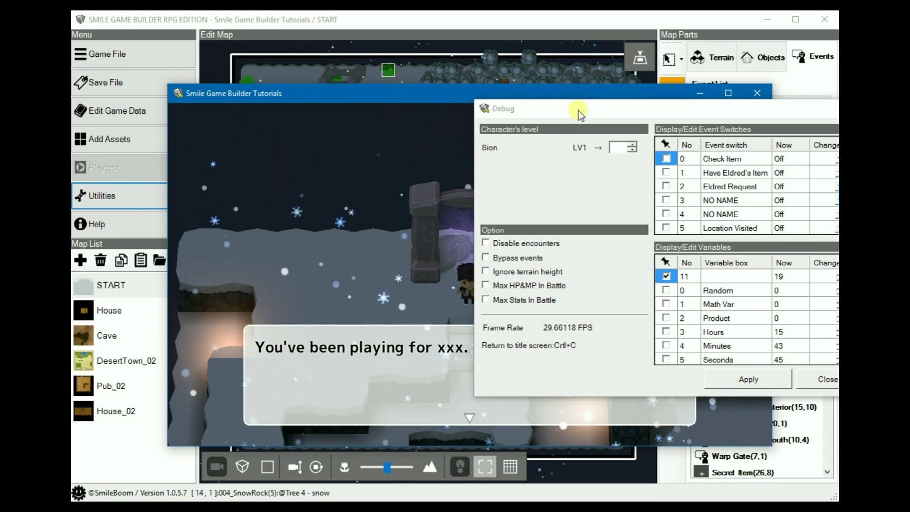
drag(578, 110, 635, 115)
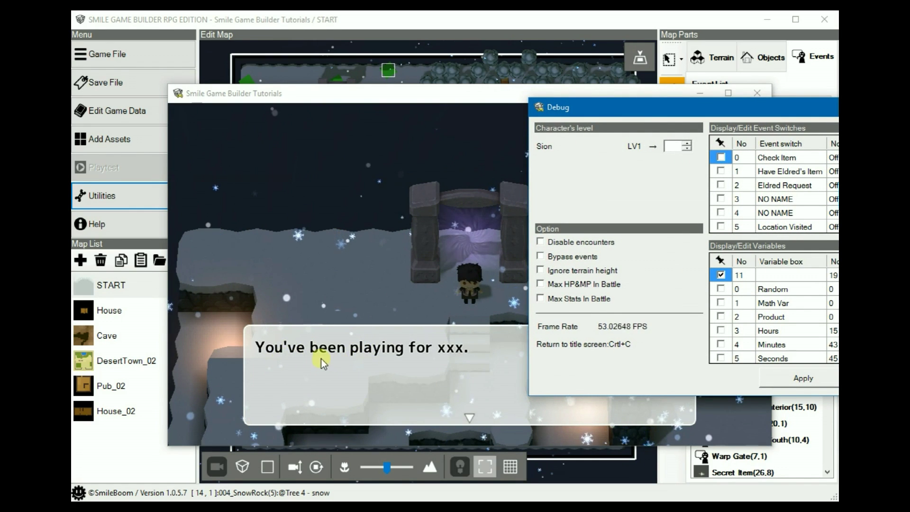
click(352, 359)
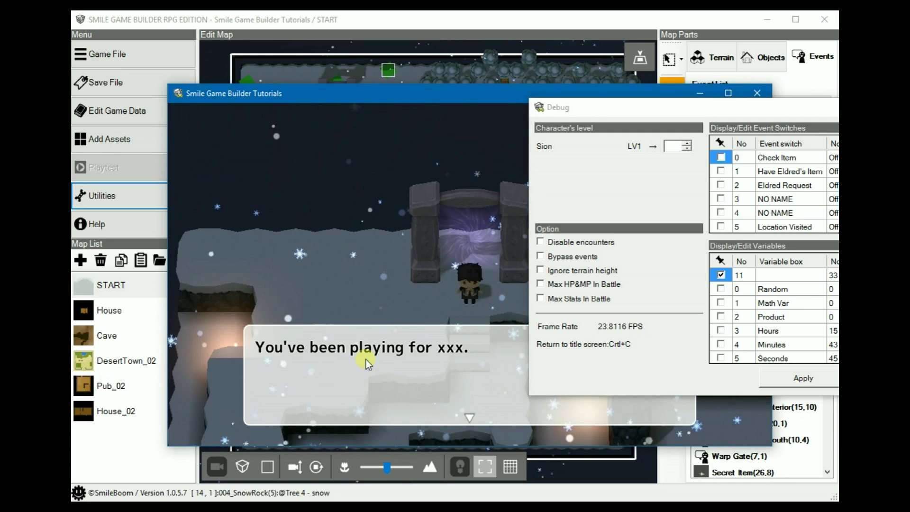
click(377, 365)
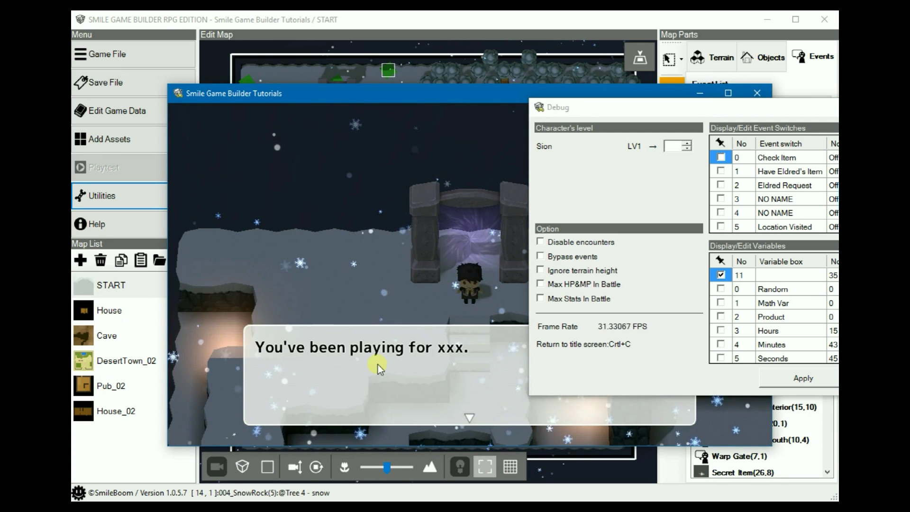
click(377, 365)
click(376, 364)
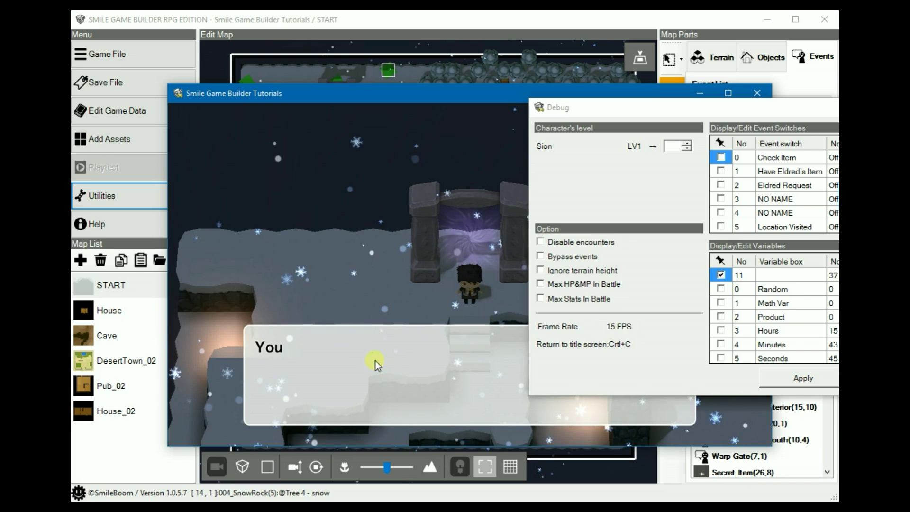
click(374, 360)
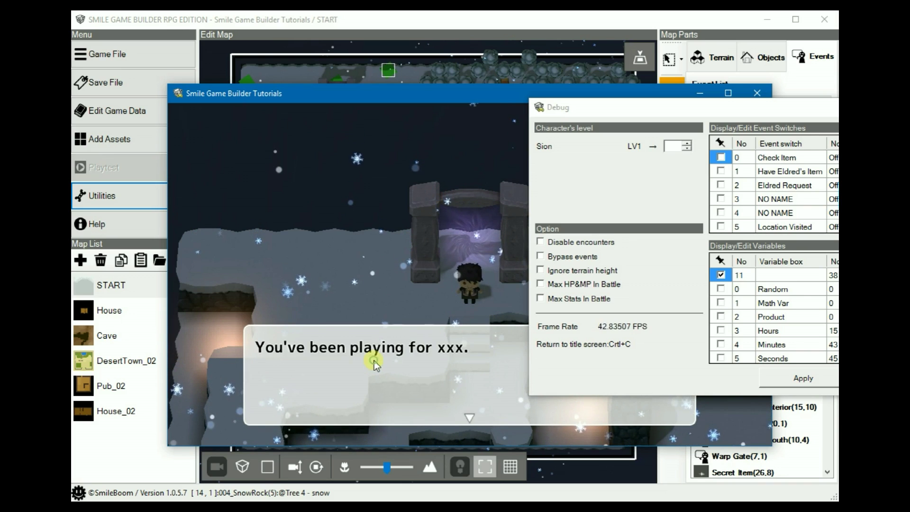
click(377, 360)
click(387, 359)
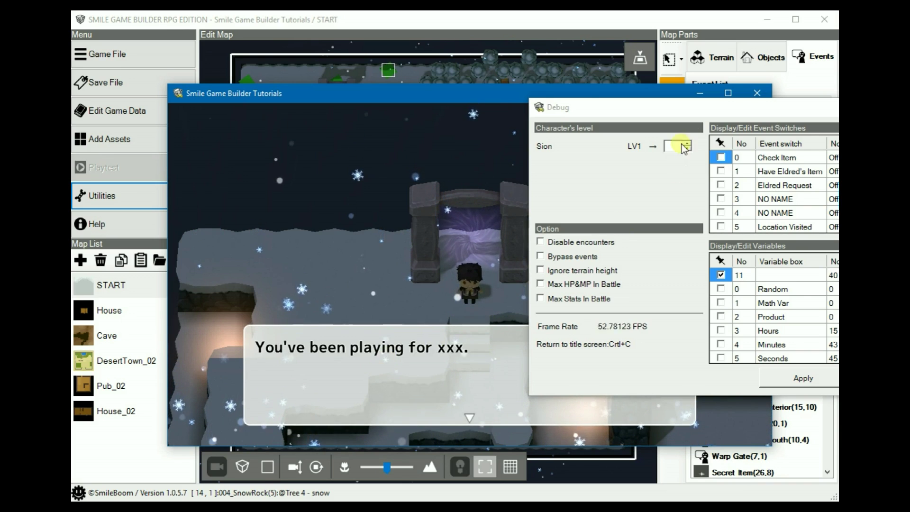
Dismiss the remaining "xxx" message and examine how variable box 11 counts in the repositioned Debug window
drag(681, 106, 599, 106)
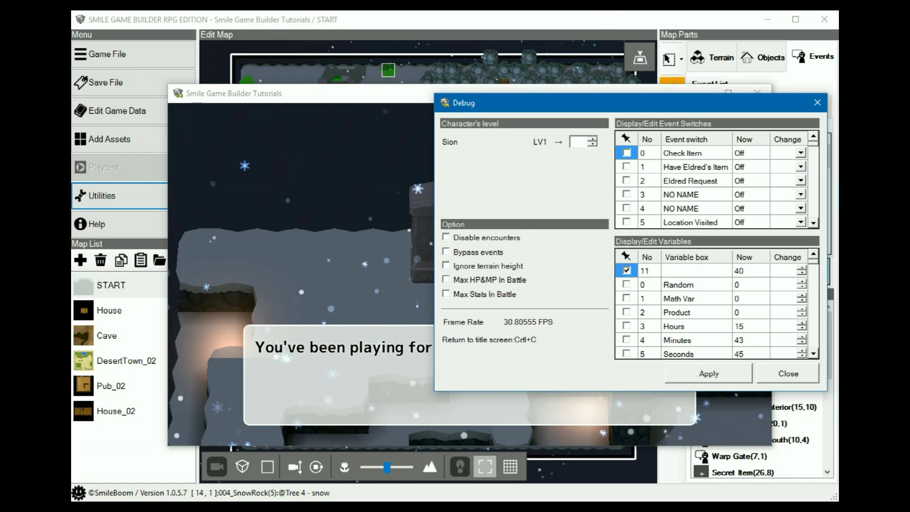
drag(665, 102, 687, 97)
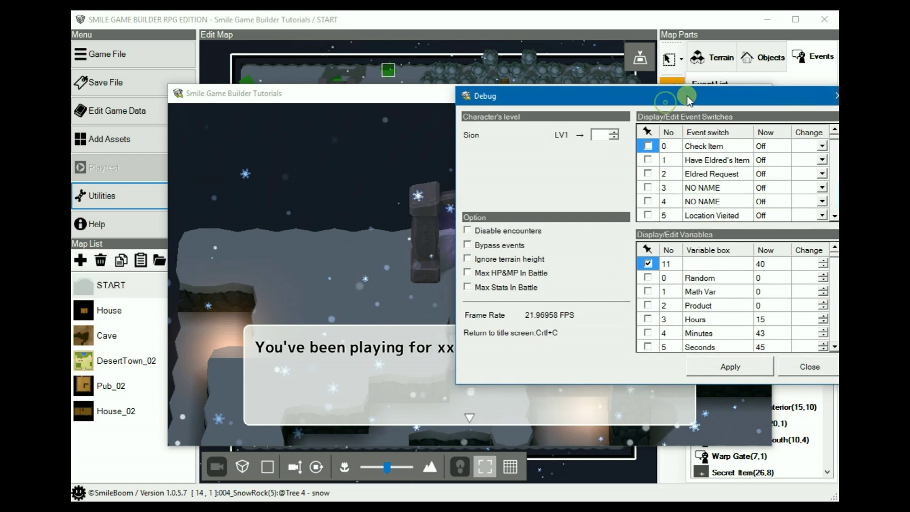
click(342, 353)
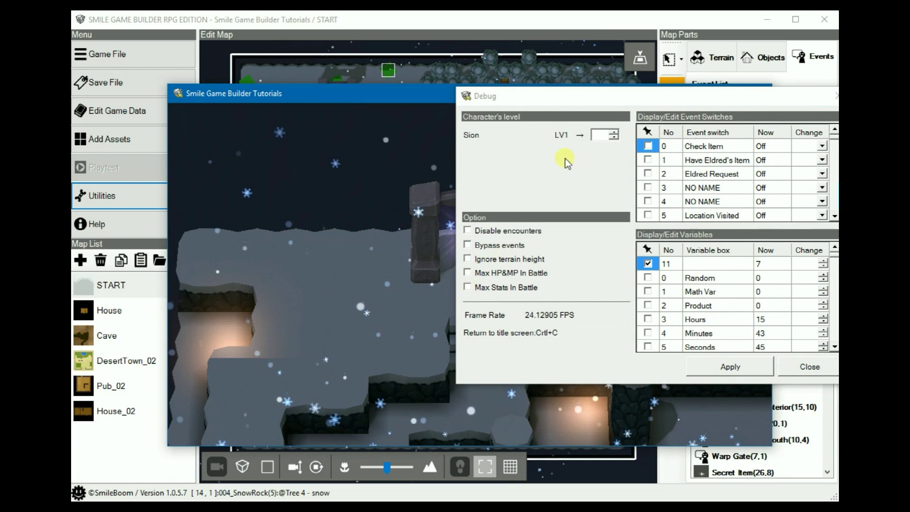
drag(591, 102, 626, 98)
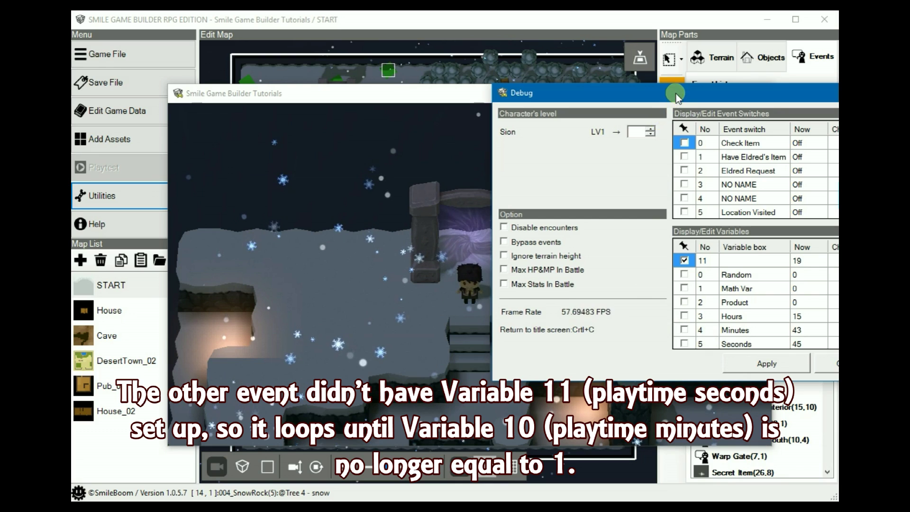
drag(675, 93, 627, 96)
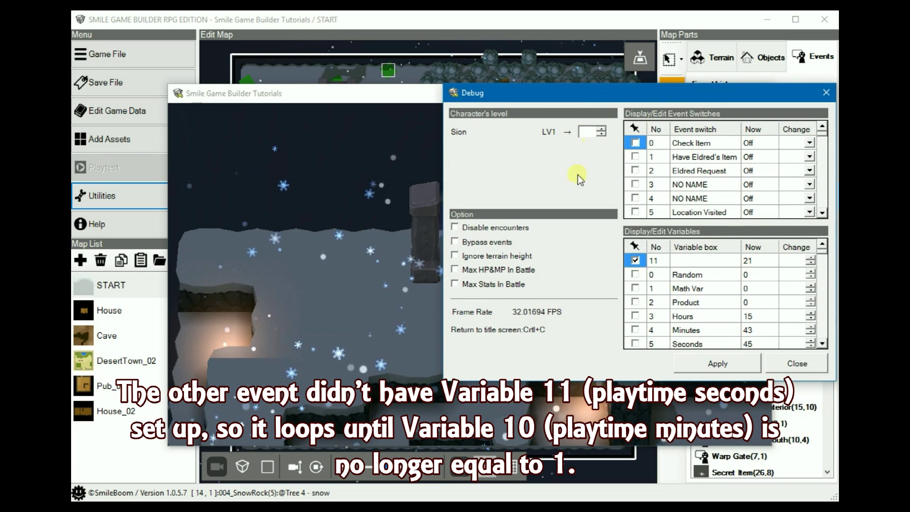